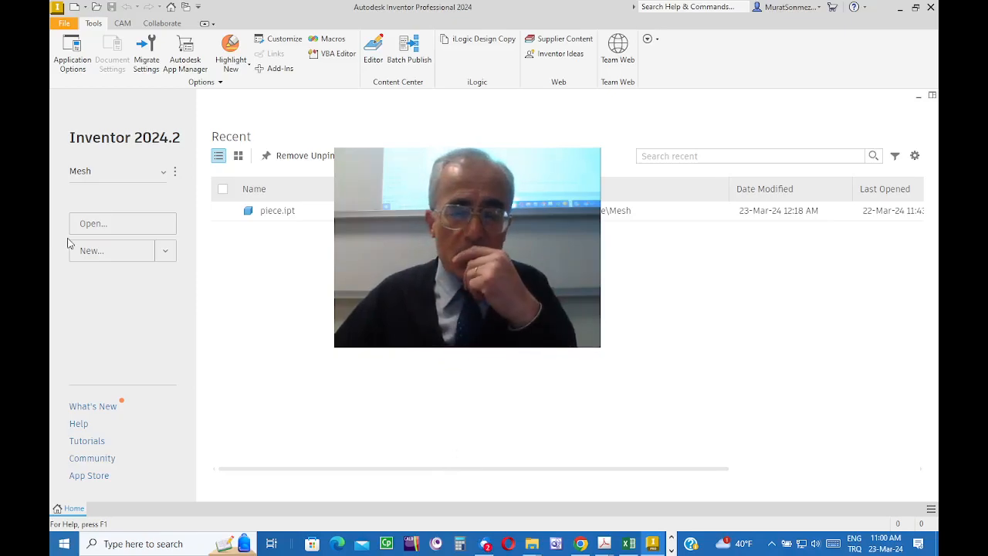
Step: Switch the active project to Default using the project list on the home page
click(164, 173)
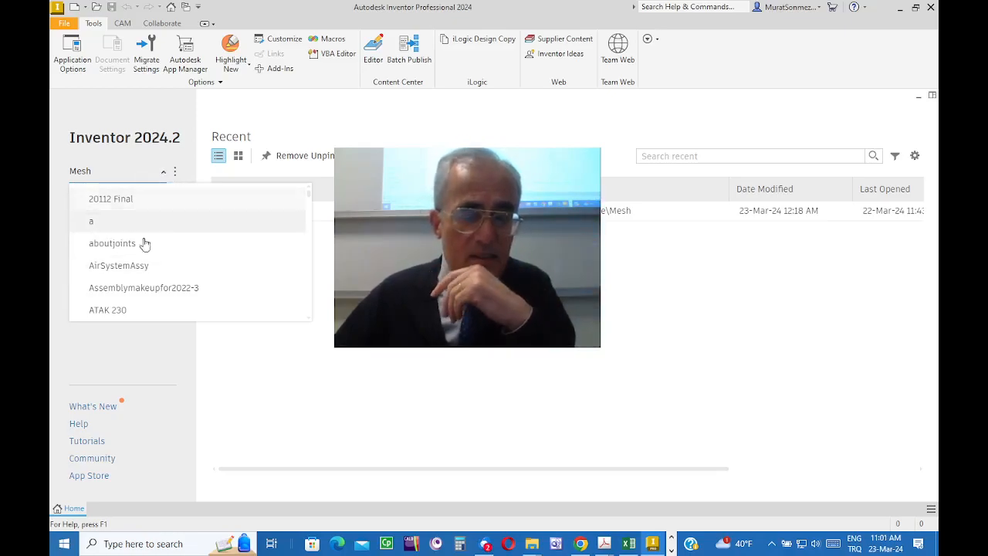
scroll(139, 261, down, 3)
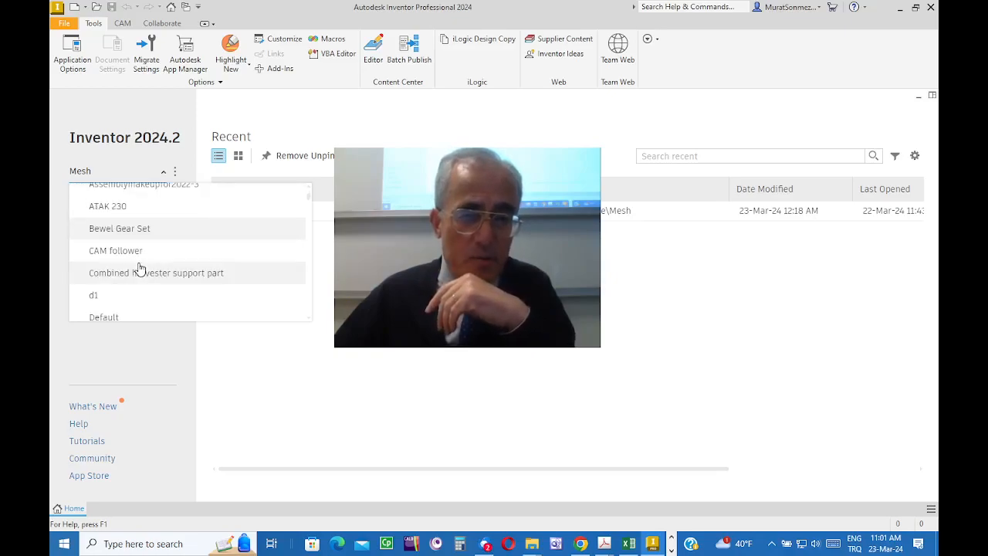
scroll(108, 259, up, 1)
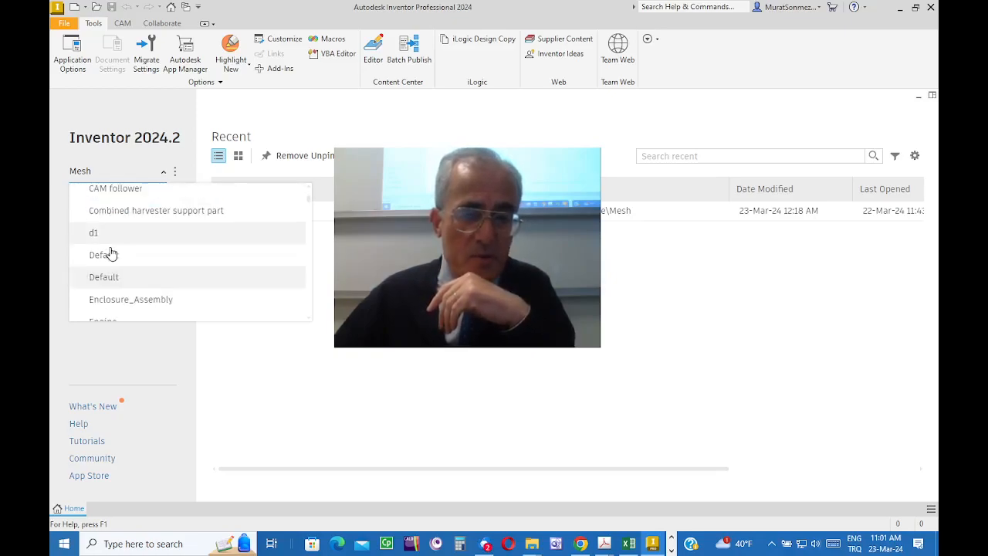
click(110, 264)
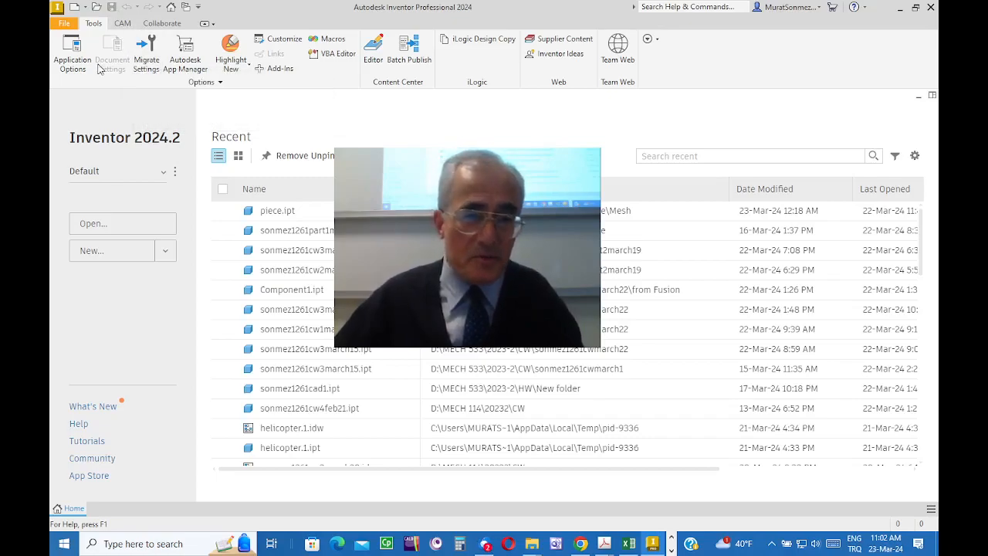
Step: Bring up the Projects manager, dismissing the notice about missing project files
click(65, 24)
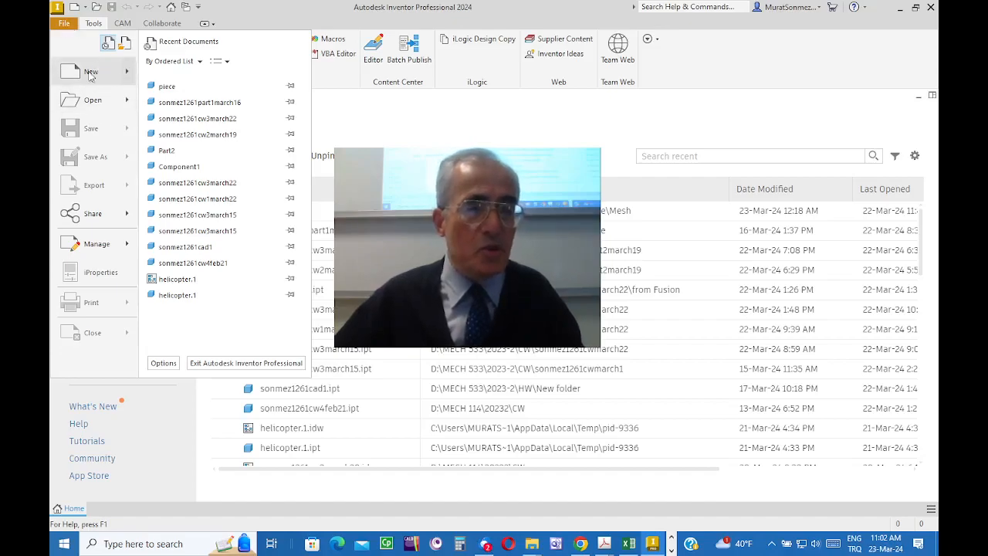
mouse_move(87, 251)
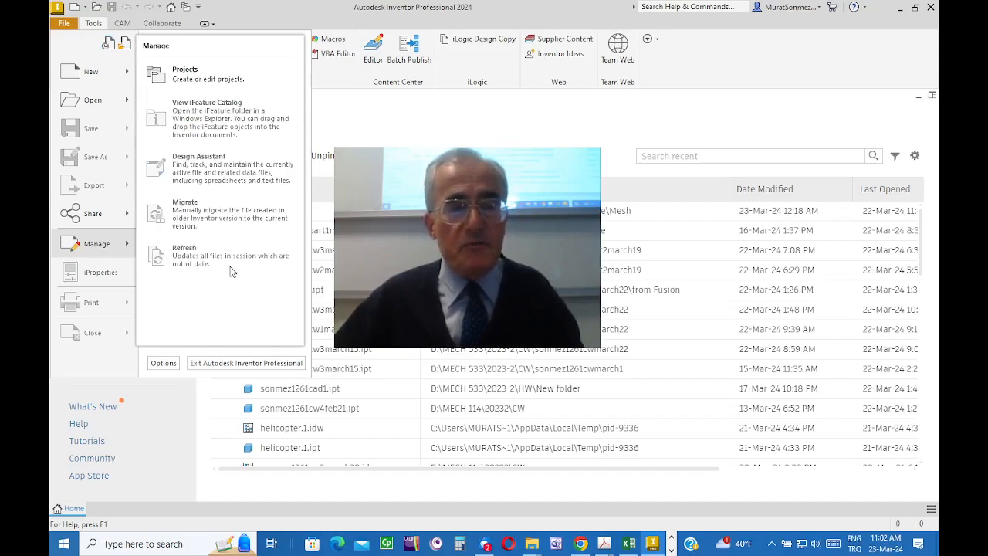
click(186, 74)
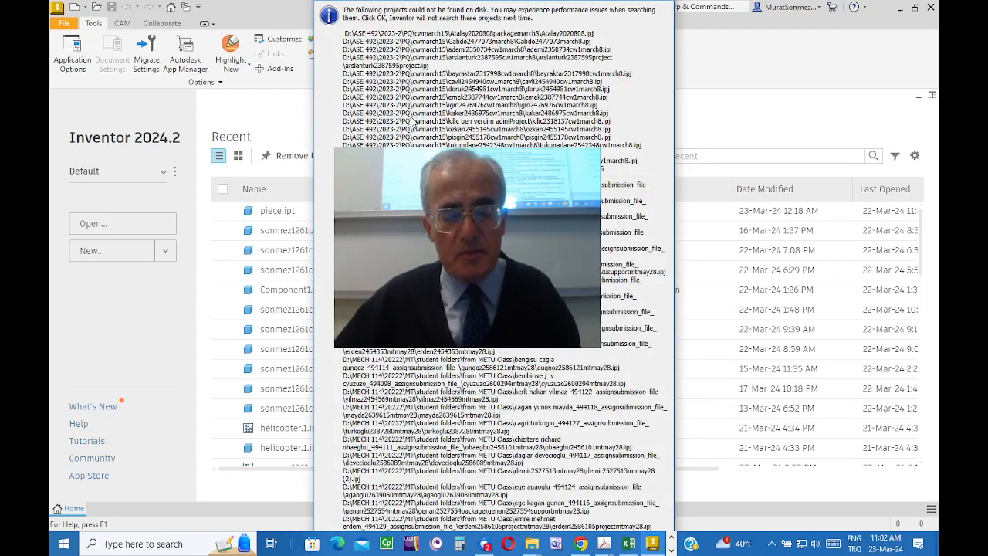
key(Return)
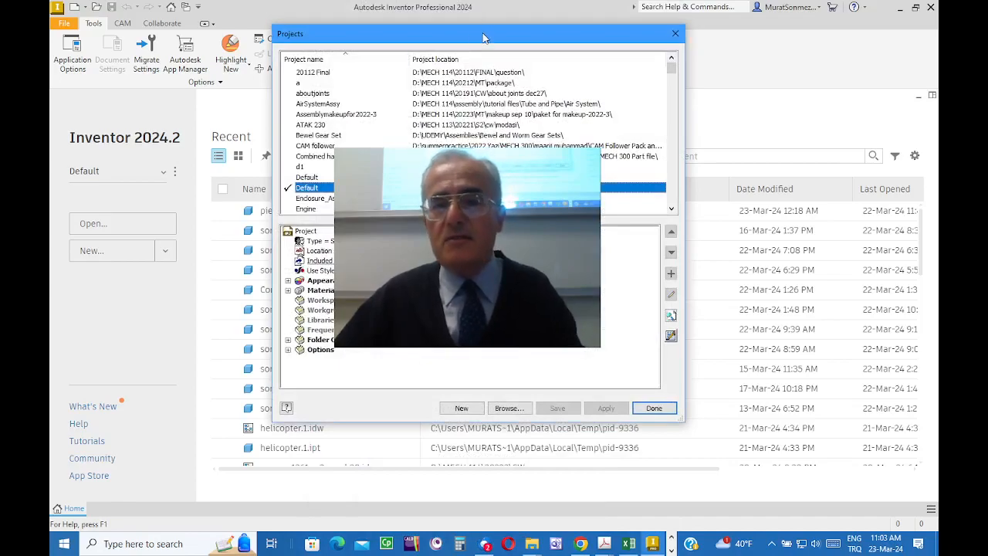
mouse_move(485, 38)
mouse_down()
mouse_move(503, 54)
mouse_move(472, 35)
mouse_move(486, 40)
mouse_up()
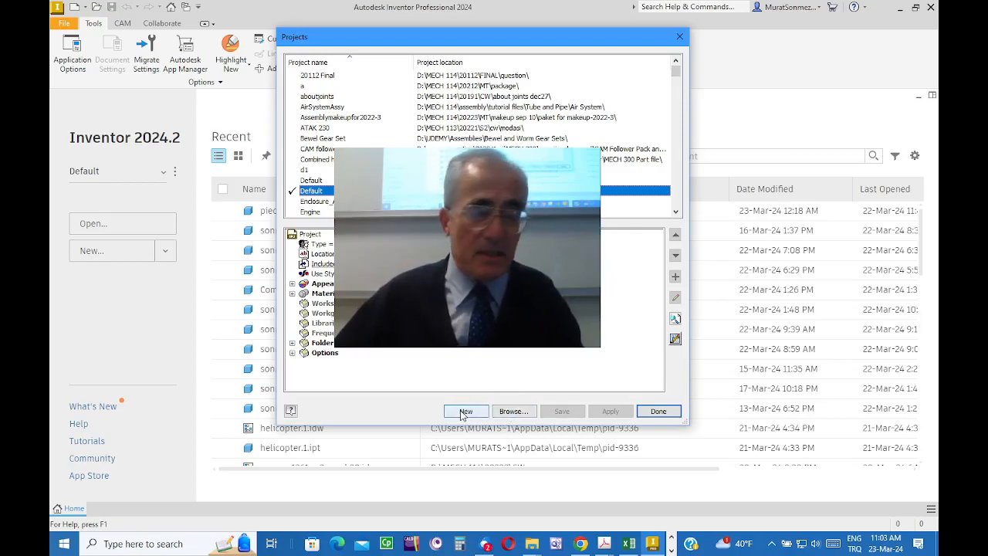
Step: Browse for an existing project file in the Savunma Teknolojileri Toplulugu folder on the DATA (D:) drive
click(513, 412)
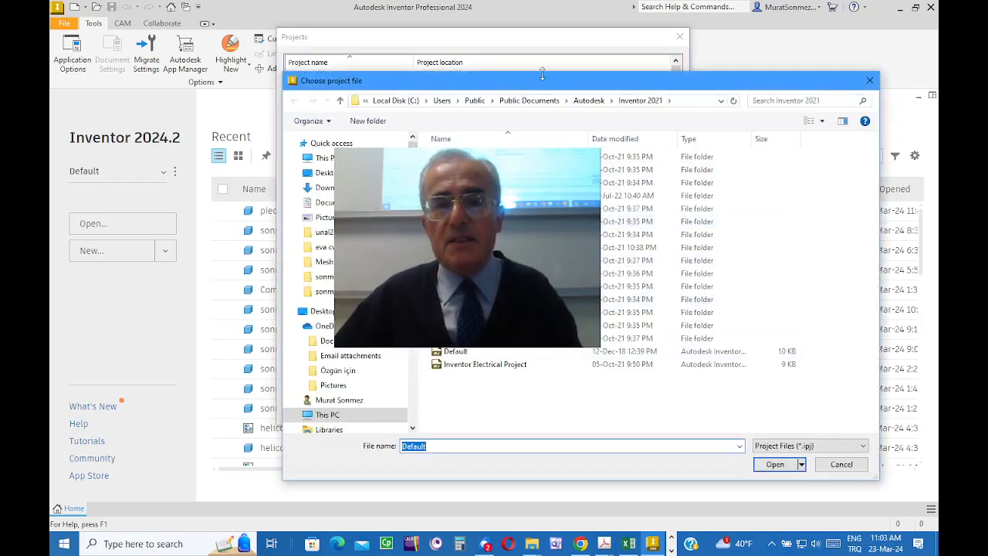
drag(532, 87, 468, 54)
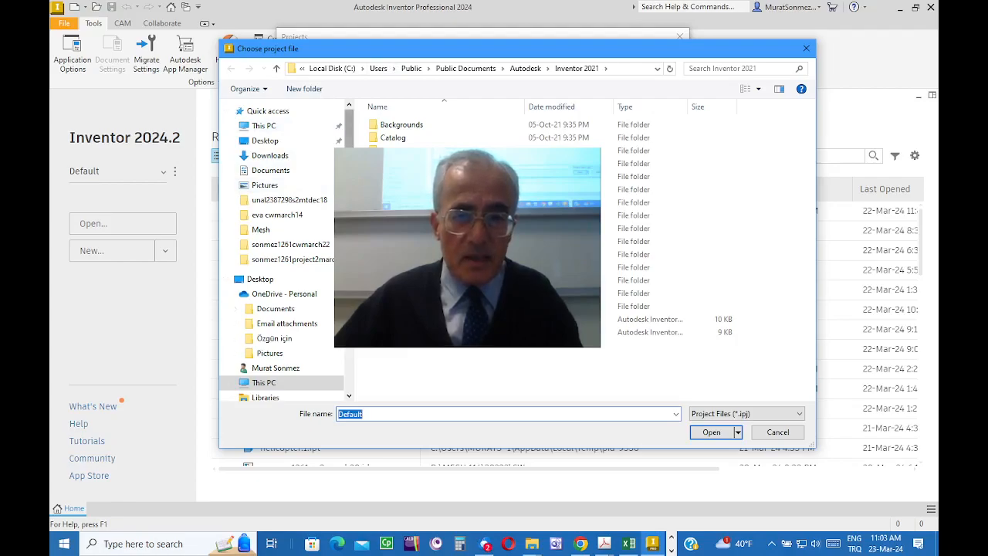
click(263, 126)
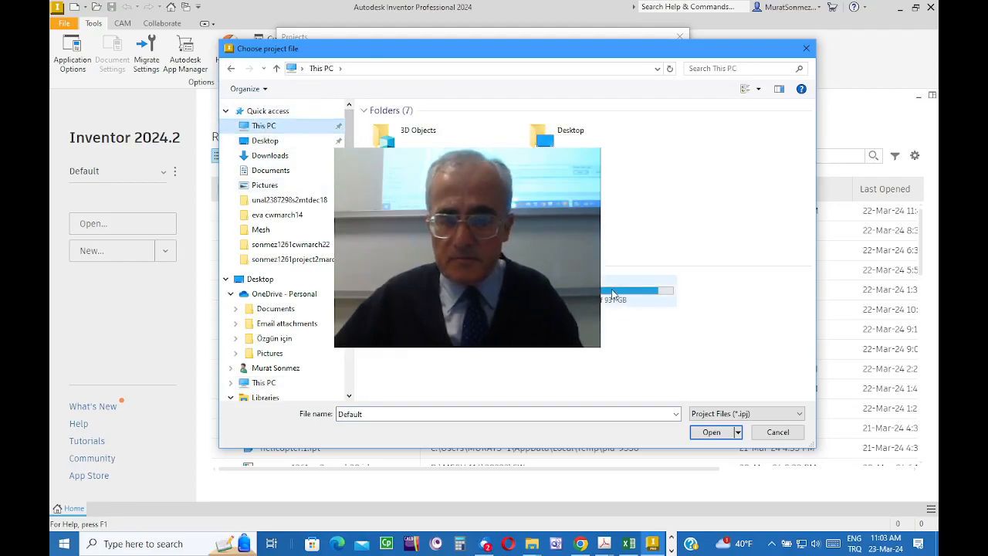
double_click(605, 293)
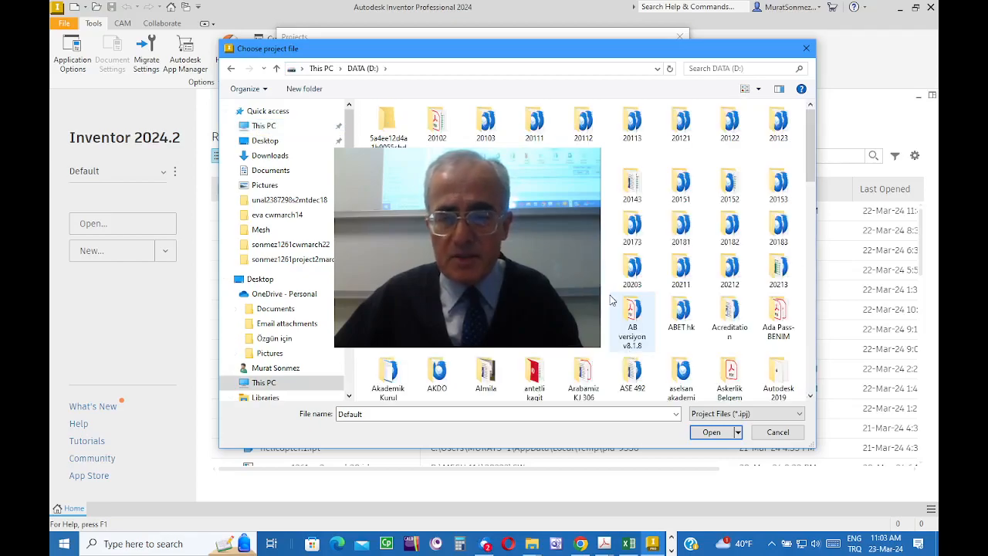
scroll(614, 297, down, 10)
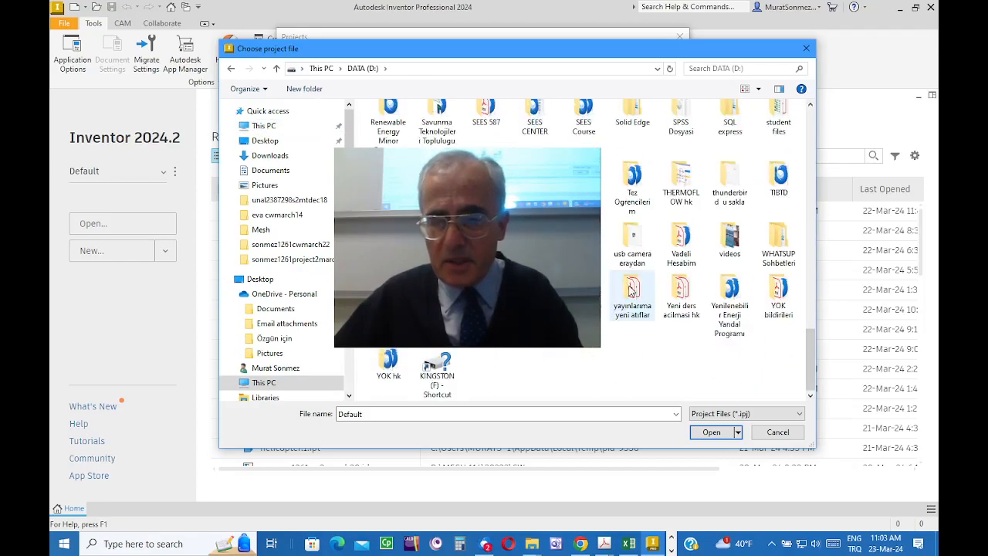
scroll(630, 290, up, 5)
scroll(631, 291, up, 5)
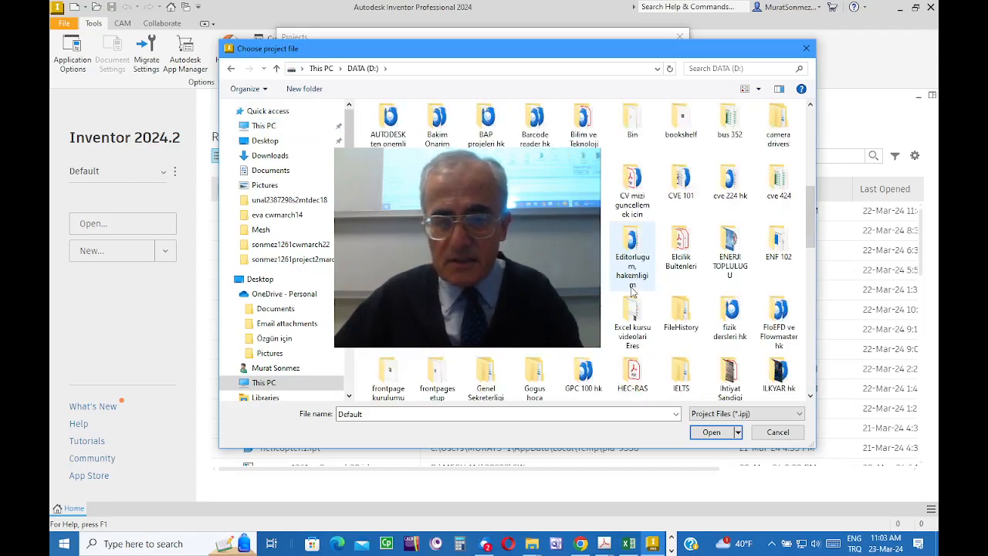
scroll(730, 307, up, 3)
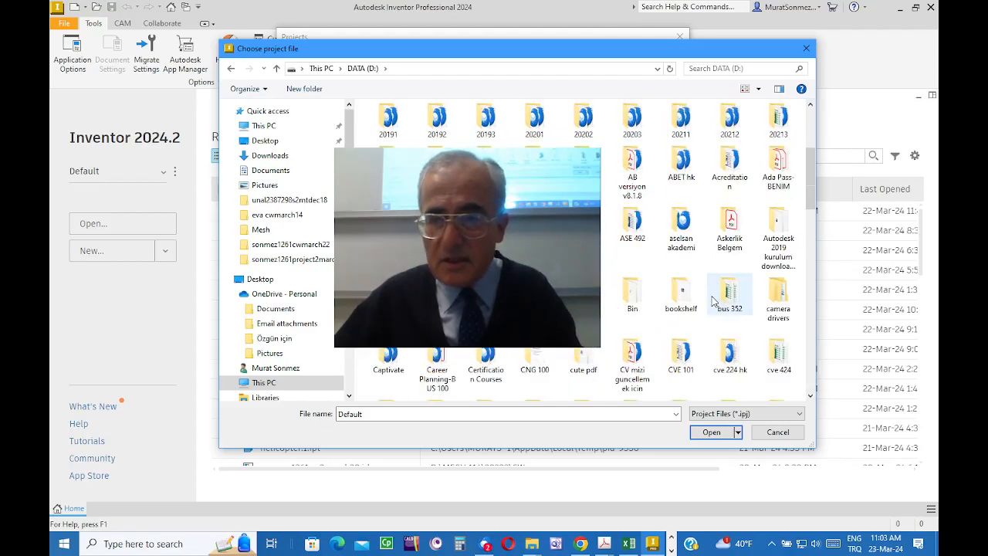
scroll(714, 301, down, 15)
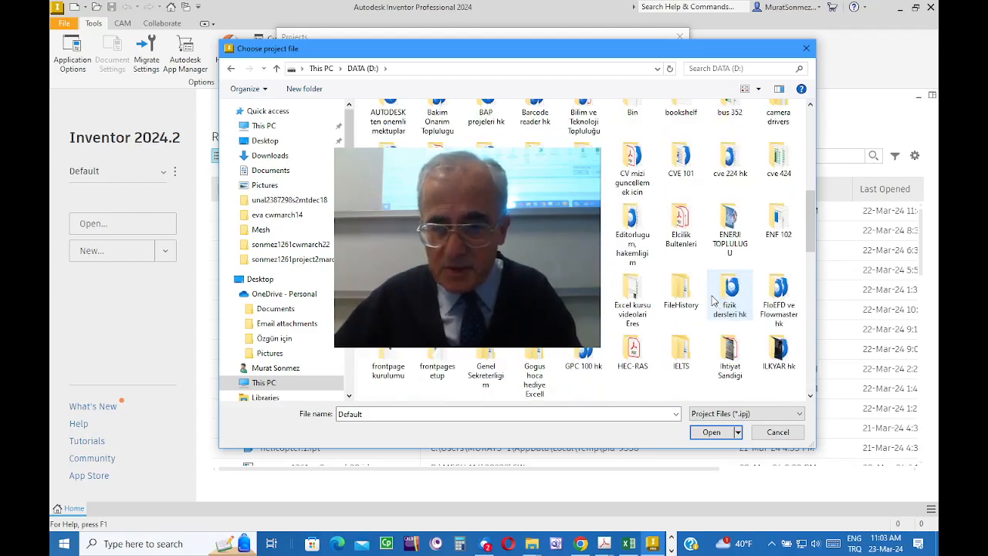
scroll(714, 301, down, 5)
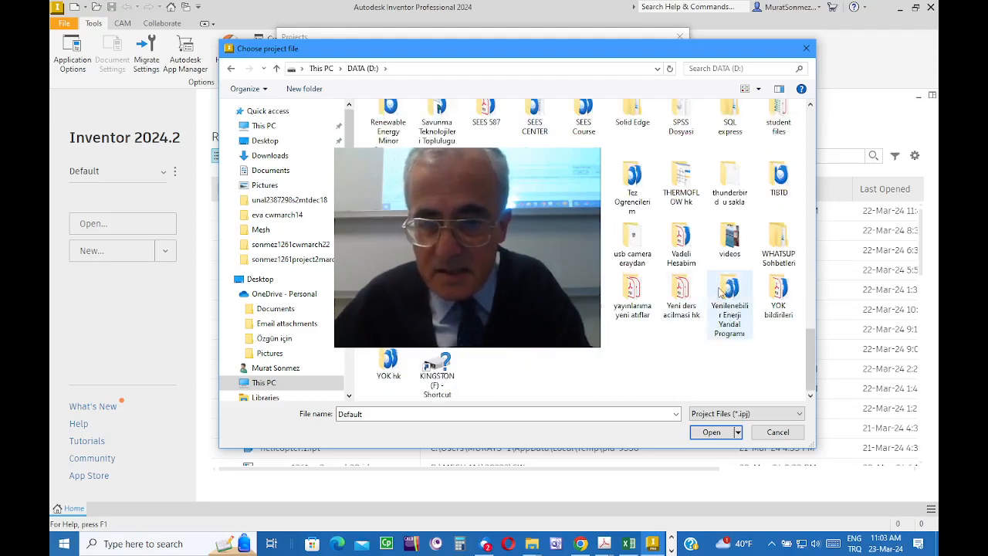
scroll(655, 337, up, 3)
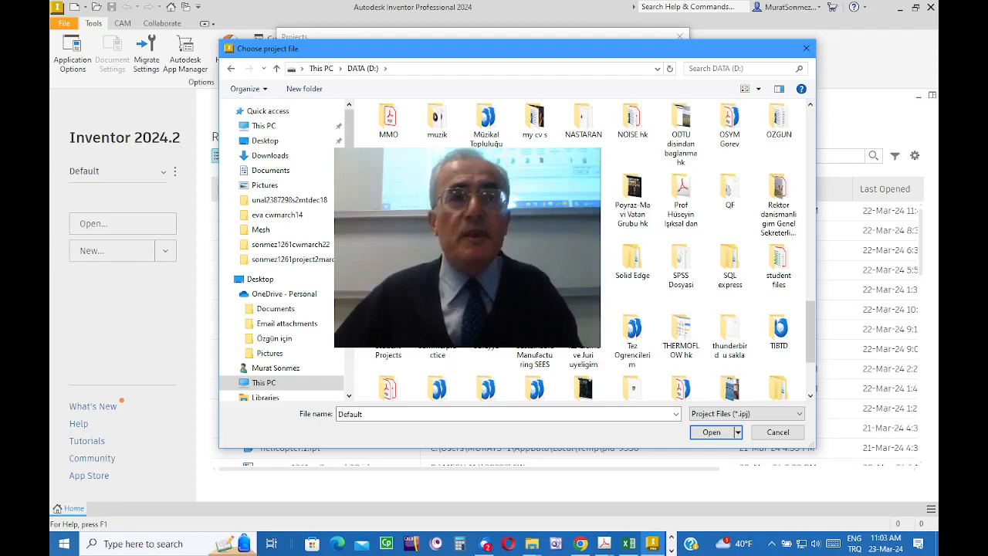
double_click(487, 261)
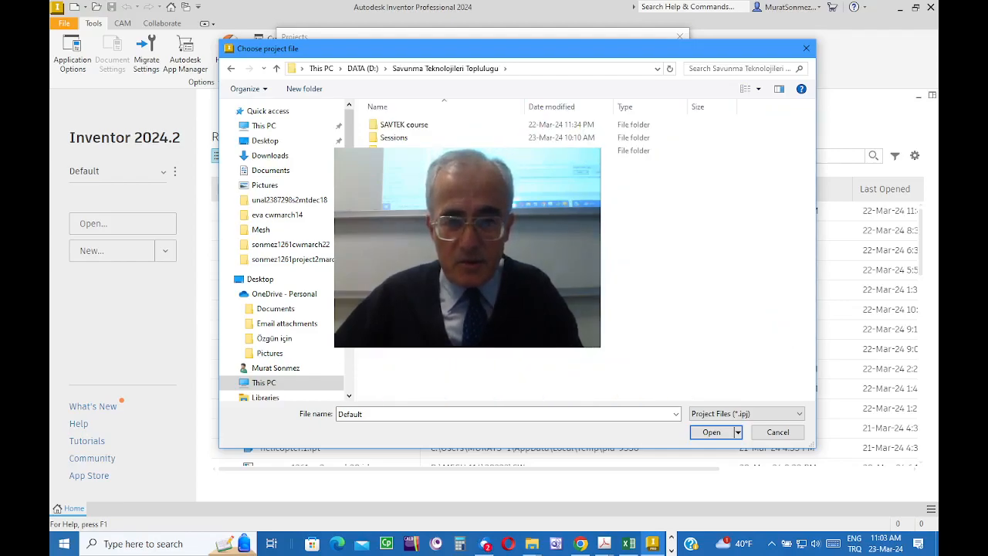
Step: Load the project file ending in SAVTEK-Course from the SAVTEK course folder as the active project and close the project manager
click(409, 130)
double_click(408, 130)
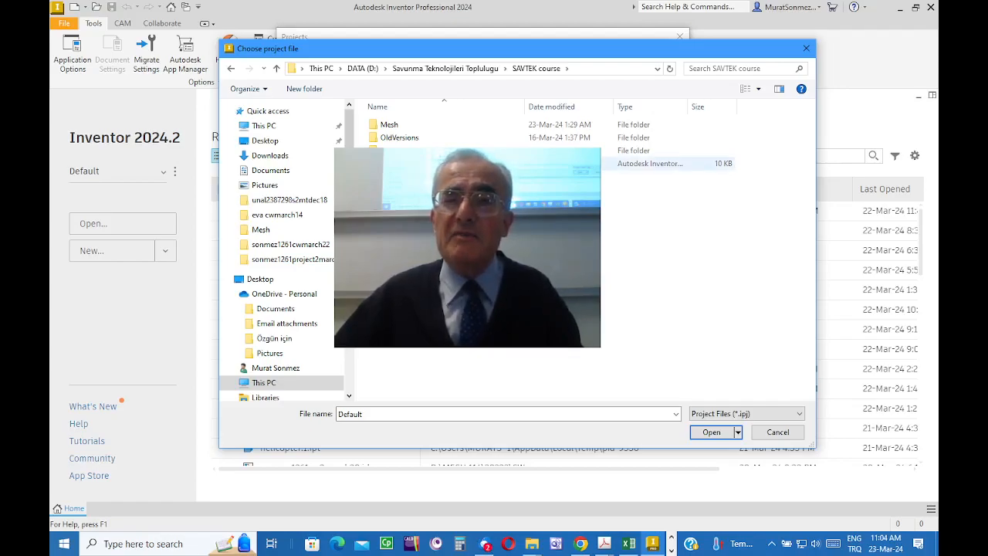
click(421, 164)
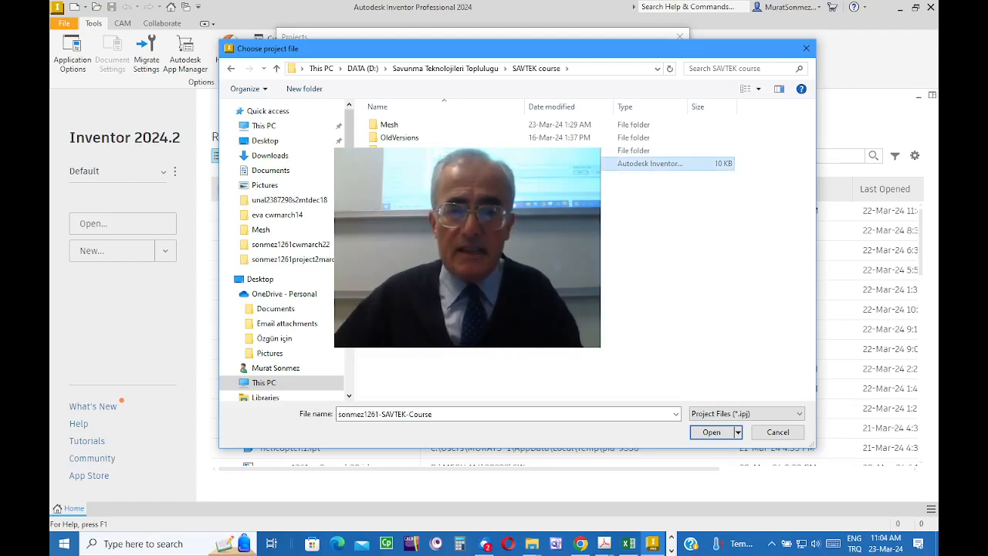
click(712, 433)
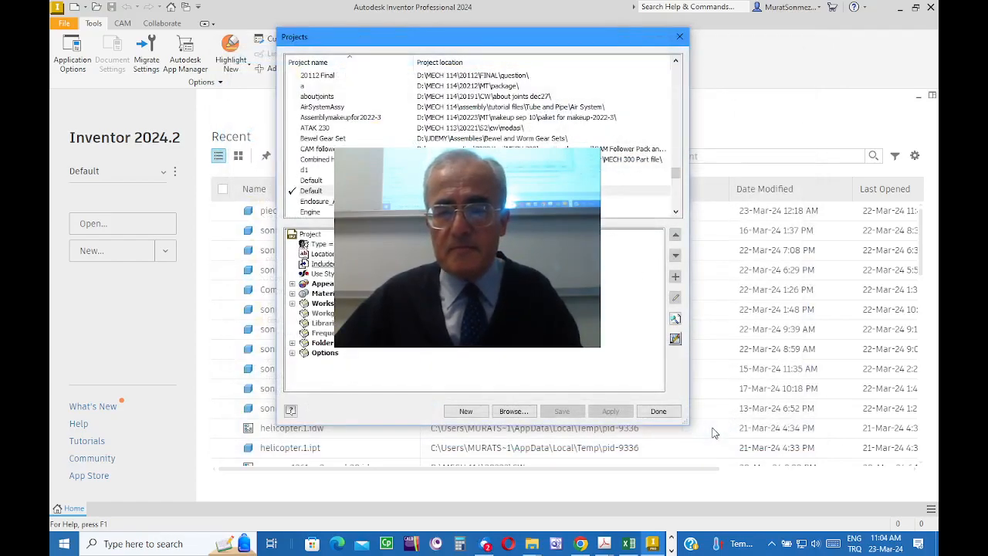
click(658, 411)
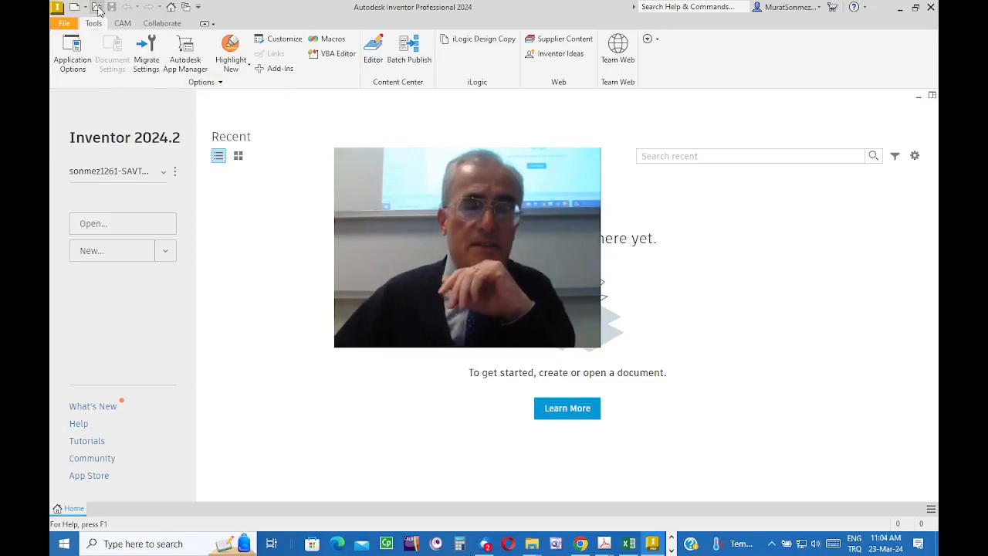
Step: Start opening a file from the project workspace and select the part file ending in part1march16
click(96, 8)
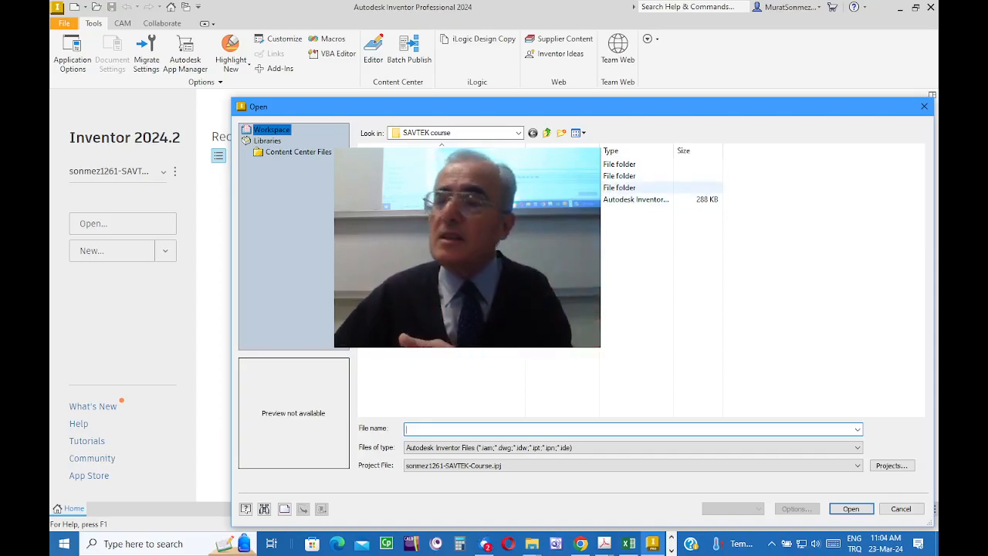
drag(479, 118, 402, 66)
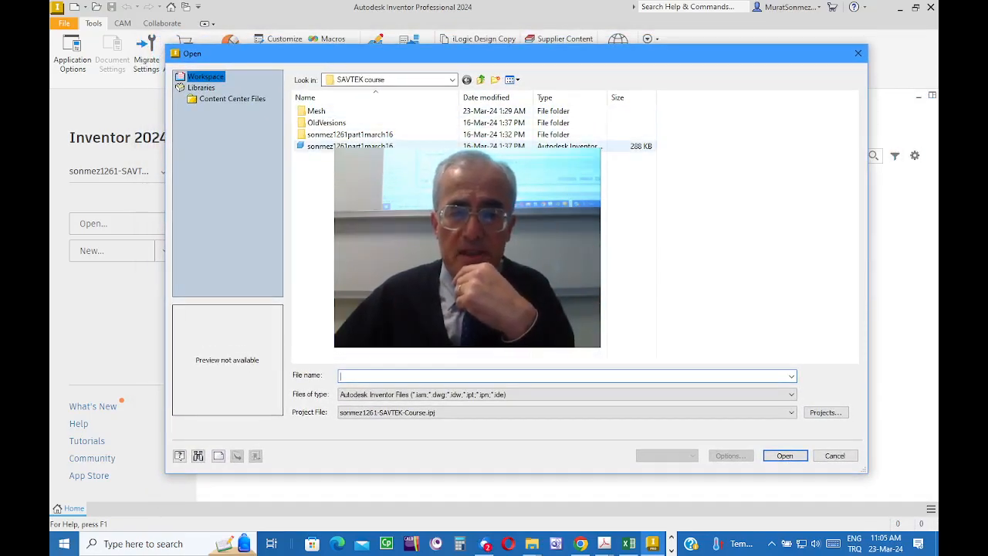
click(363, 147)
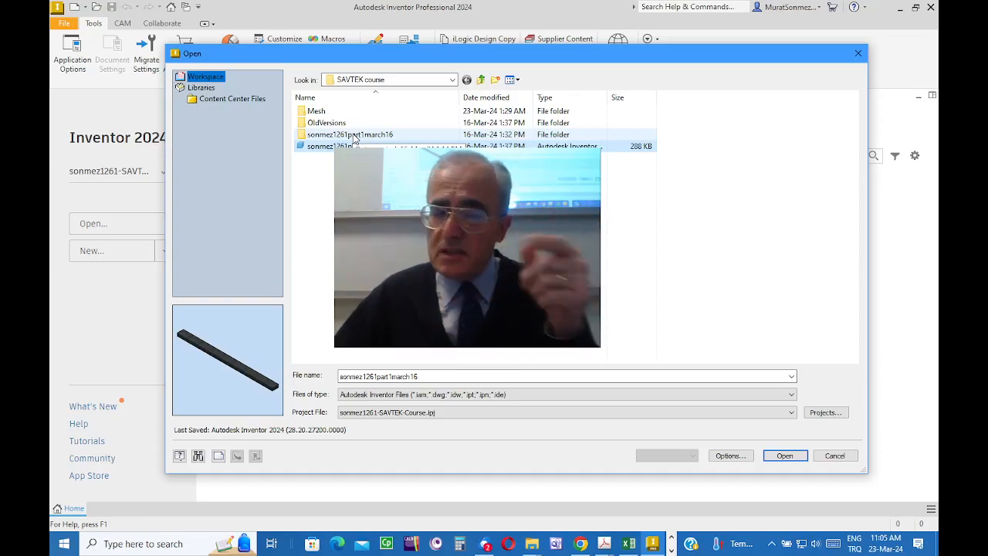
Step: Examine the AIP and InCAD subfolders of the part1march16 folder, including the FEA folder inside each
double_click(351, 136)
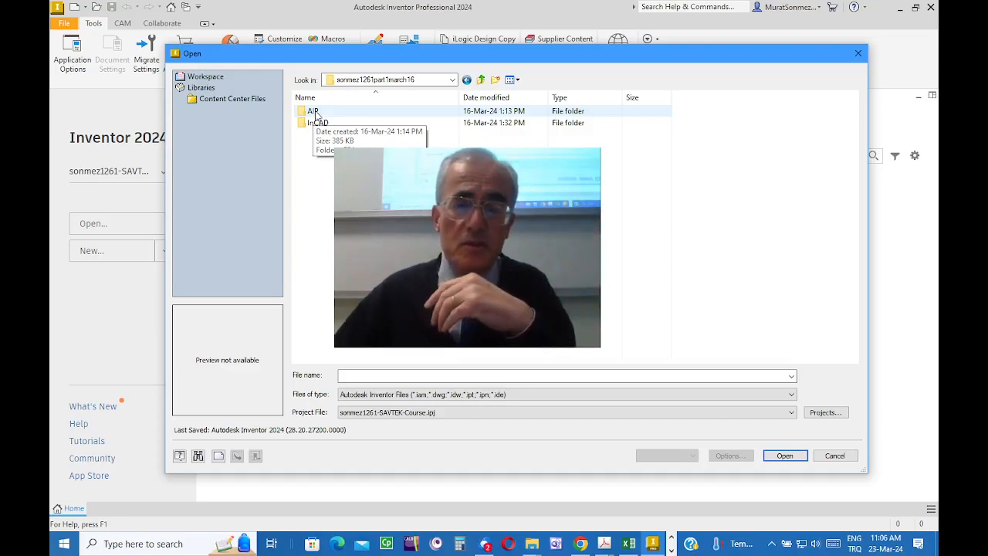
double_click(313, 113)
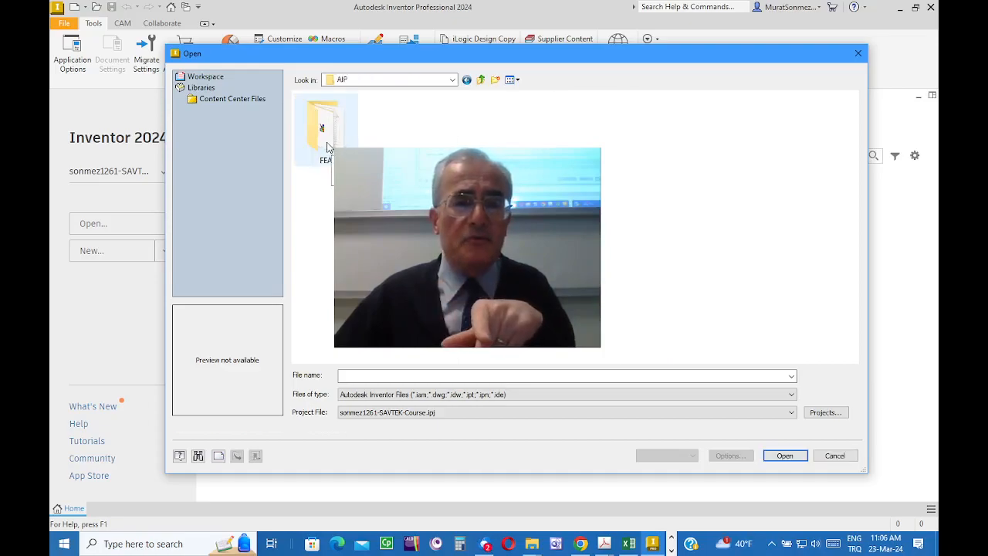
double_click(322, 128)
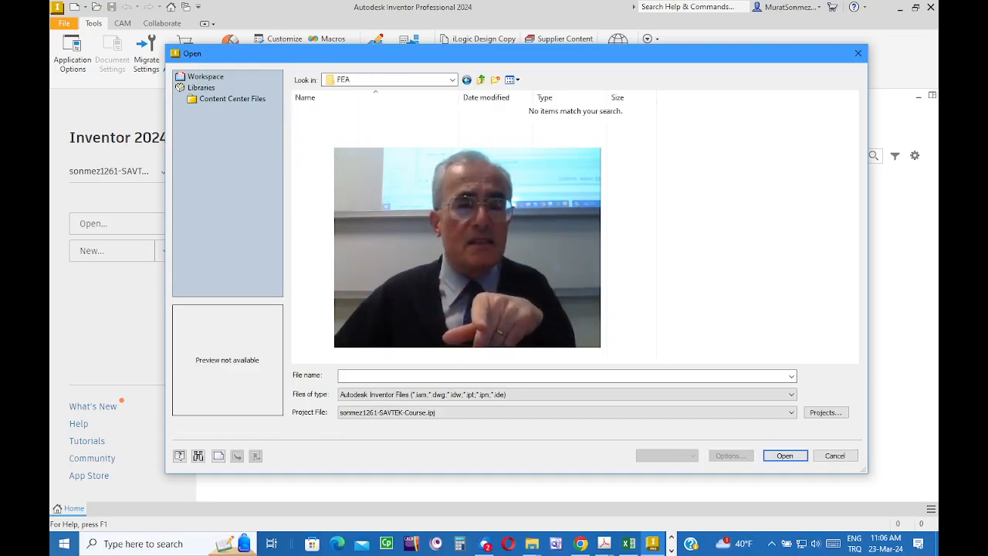
click(482, 80)
click(482, 80)
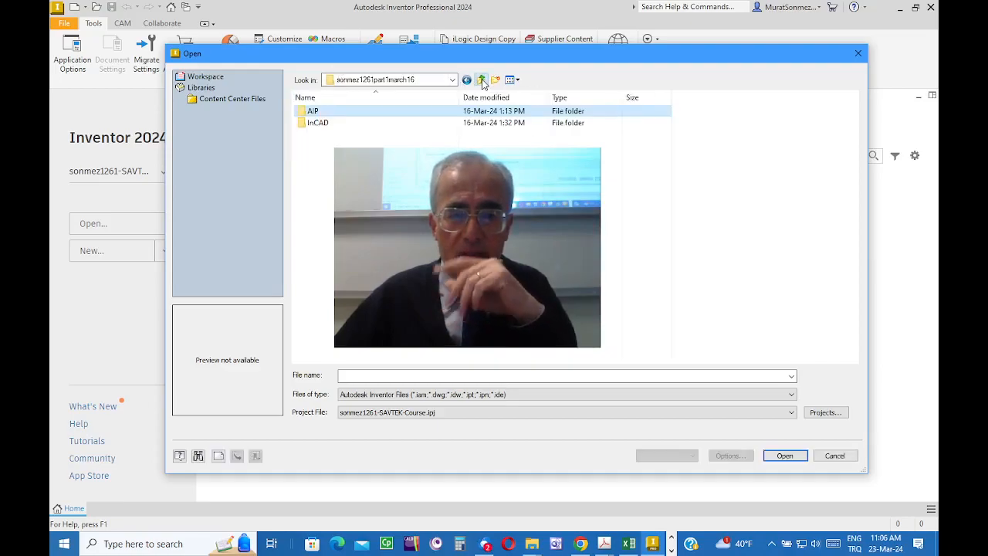
double_click(320, 125)
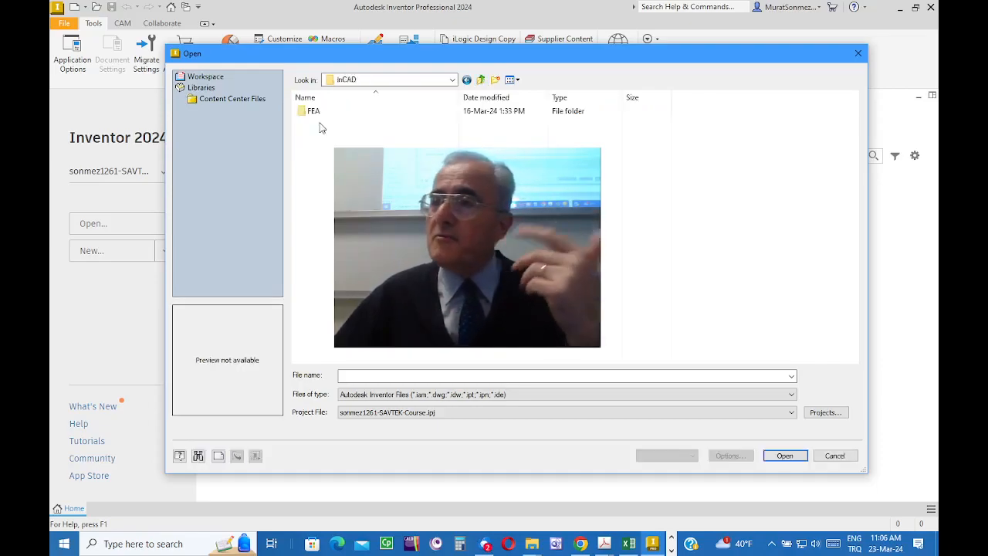
double_click(322, 112)
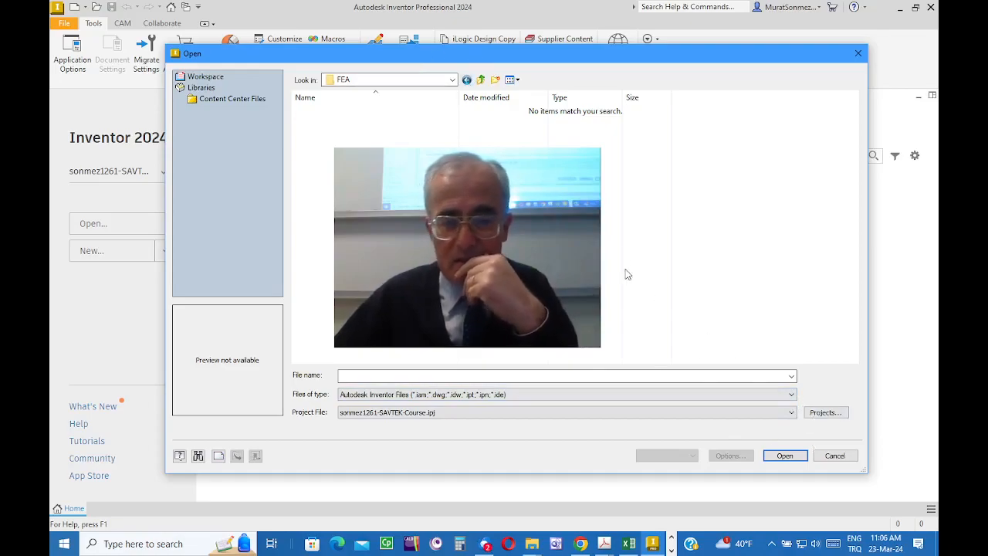
Step: Return to the SAVTEK course folder and open the part file ending in part1march16
click(481, 81)
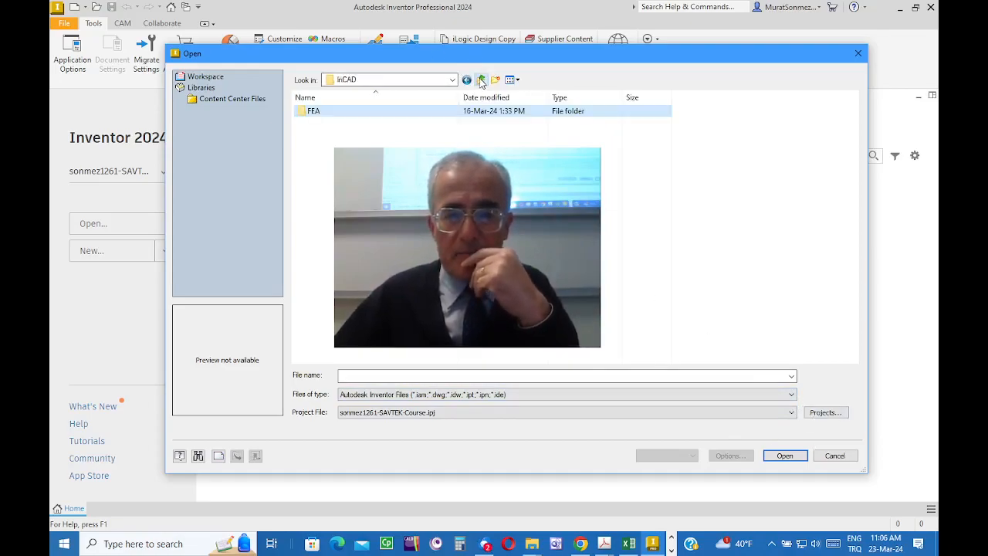
click(481, 81)
click(481, 80)
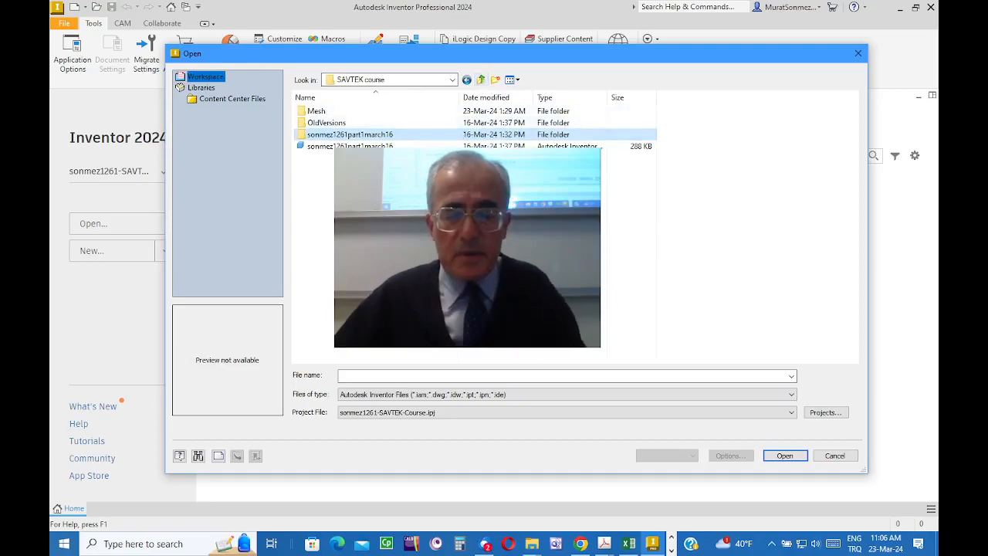
click(352, 146)
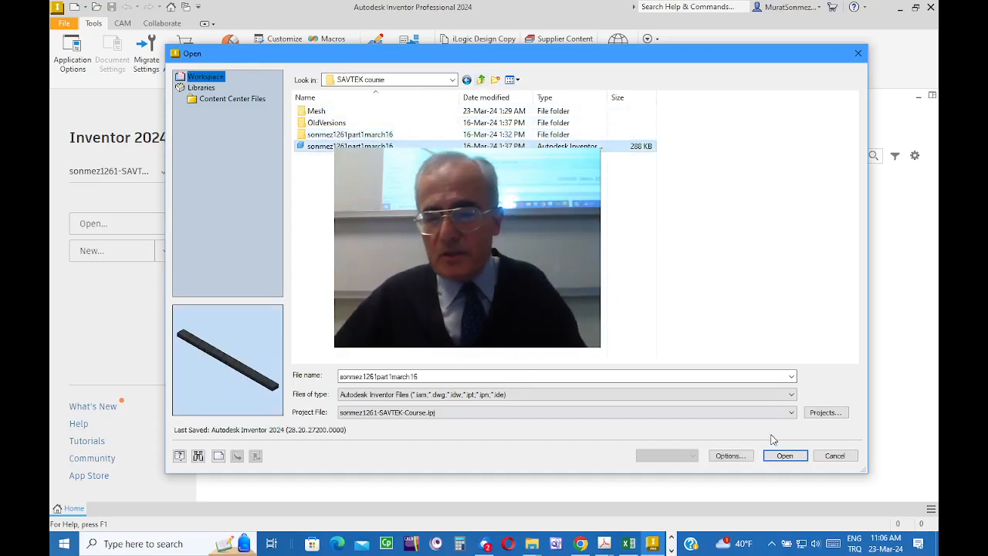
click(782, 456)
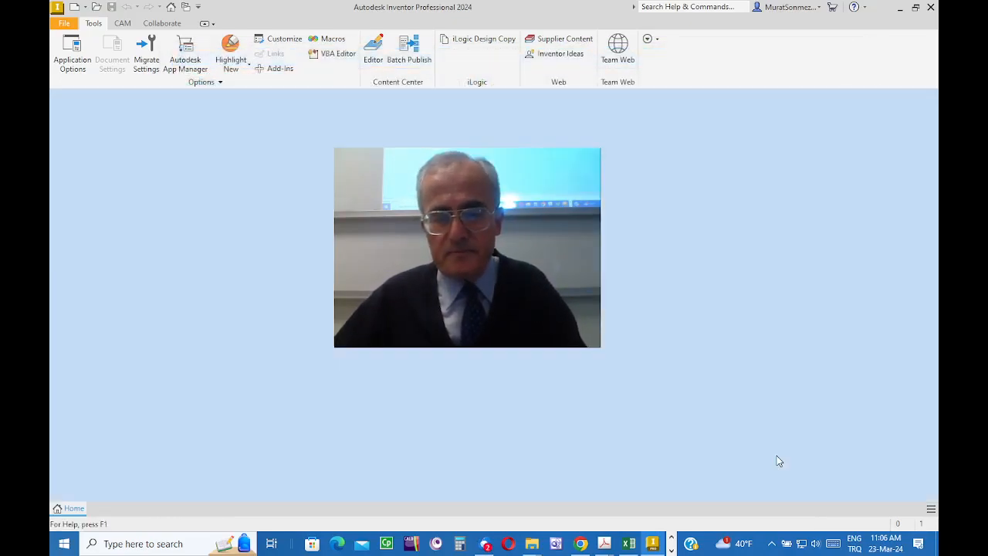
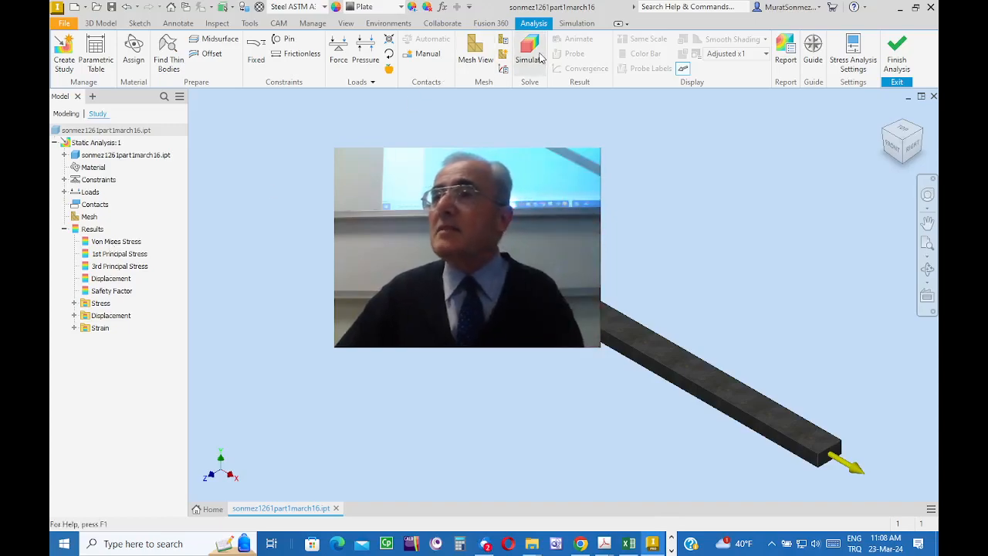
Step: Activate the Von Mises Stress result of the static analysis and show the mesh over the bar
click(118, 242)
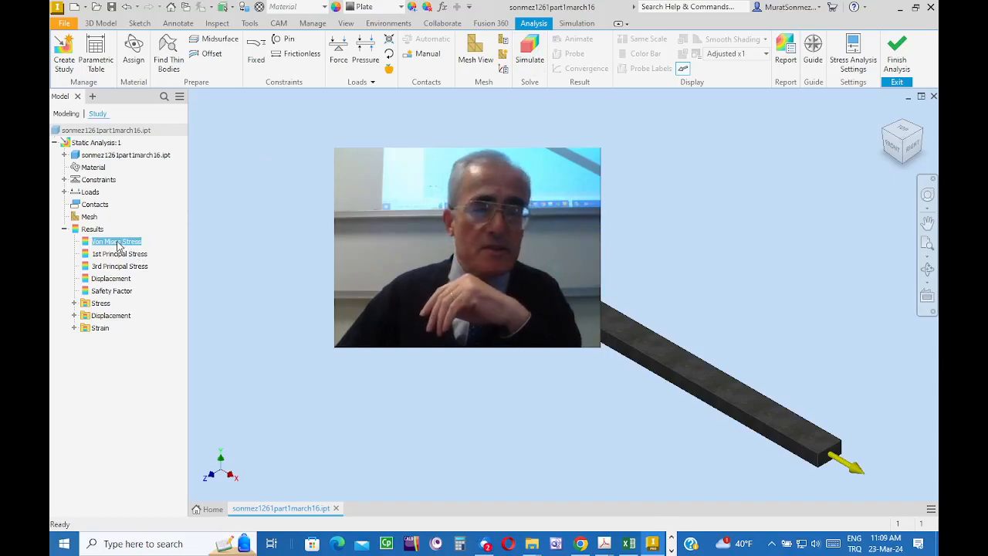
right_click(118, 244)
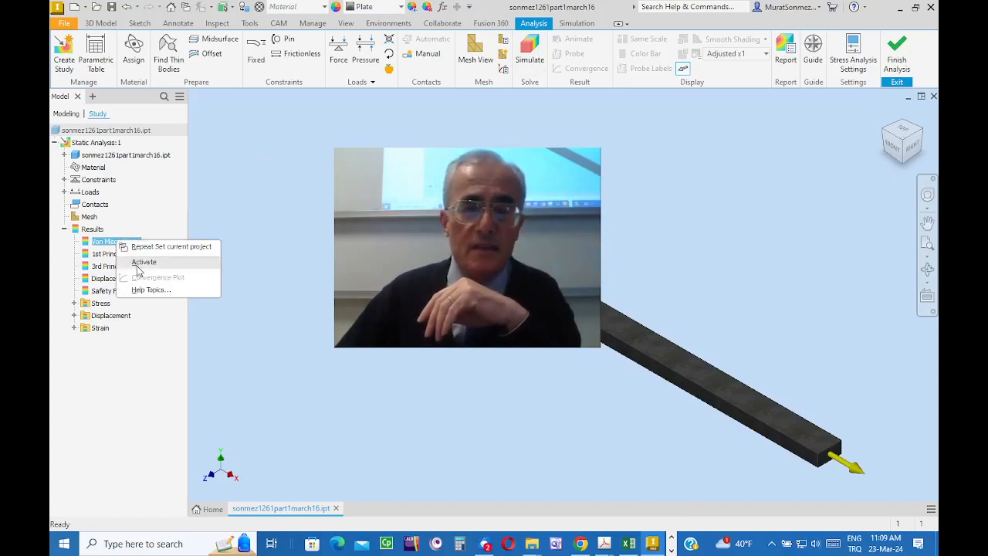
click(145, 263)
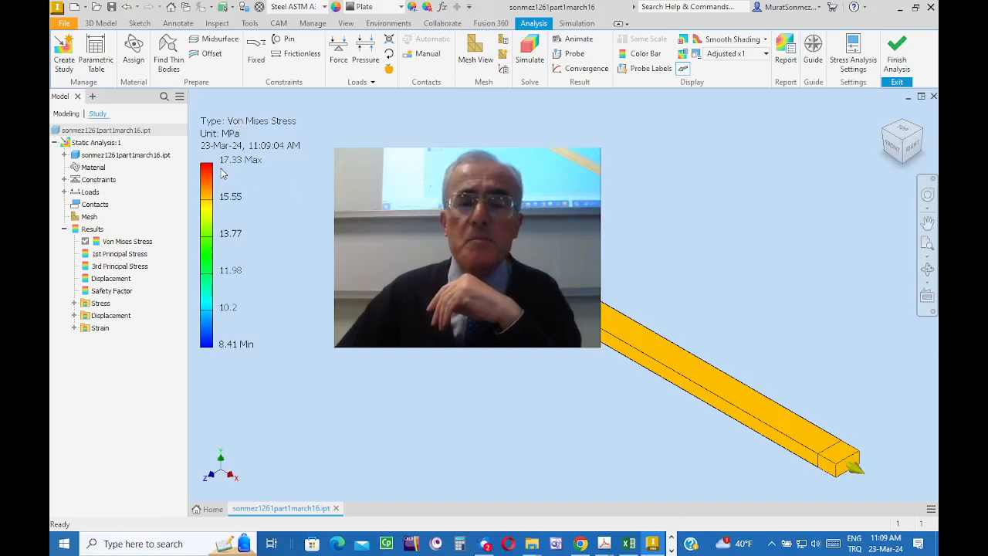
click(473, 49)
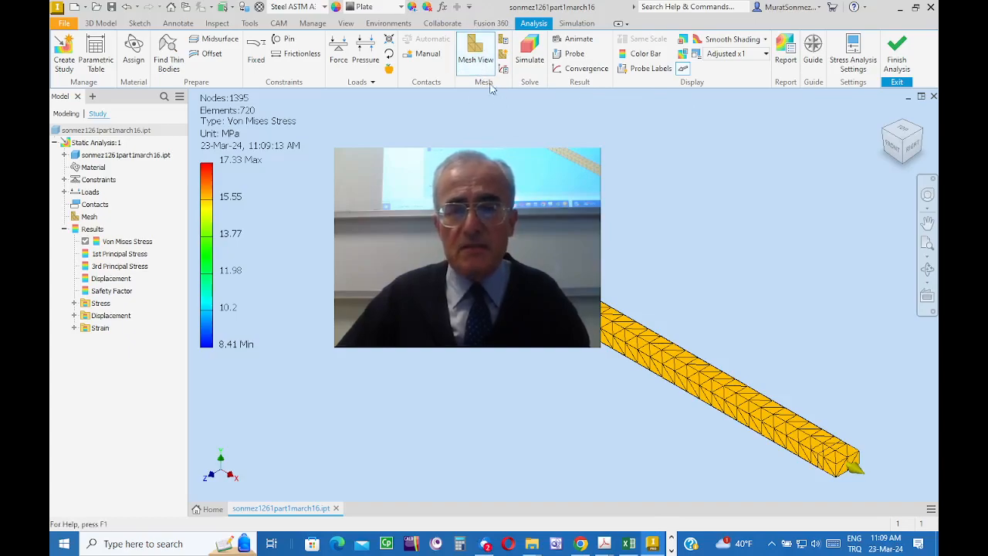
middle_drag(671, 274, 612, 232)
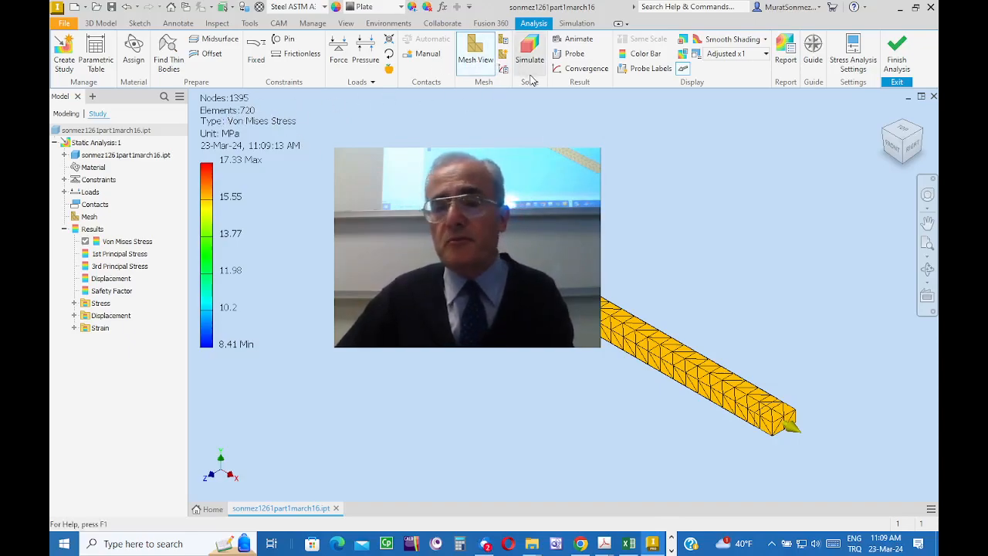
Step: Review the average element size in the mesh settings without changing it, and finish the stress analysis
click(503, 41)
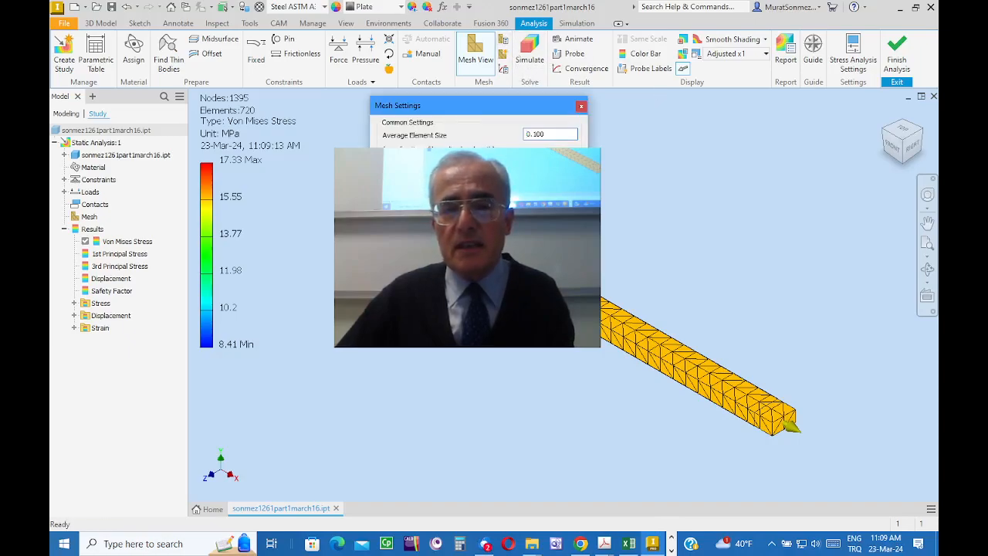
mouse_move(479, 108)
mouse_down()
mouse_move(579, 125)
mouse_move(466, 117)
mouse_up()
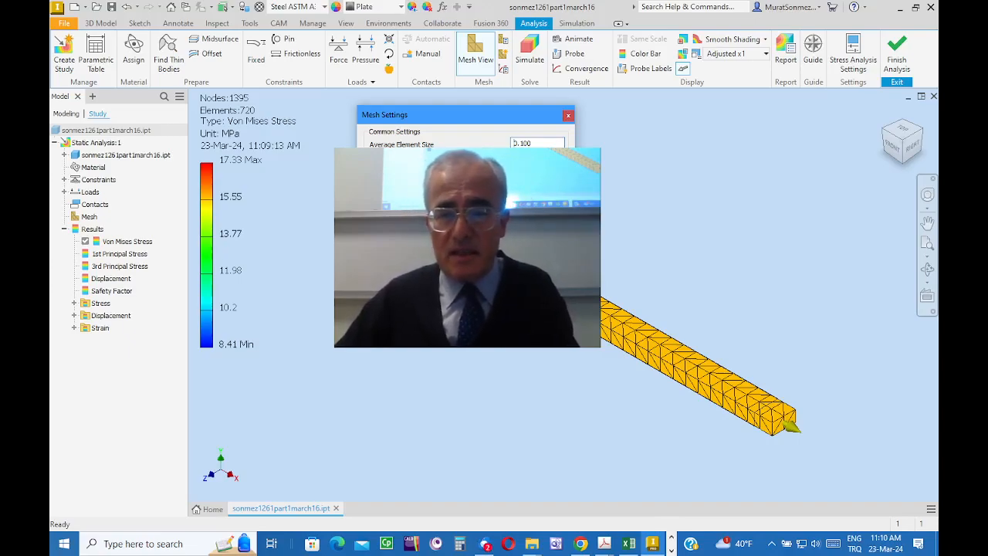
click(568, 116)
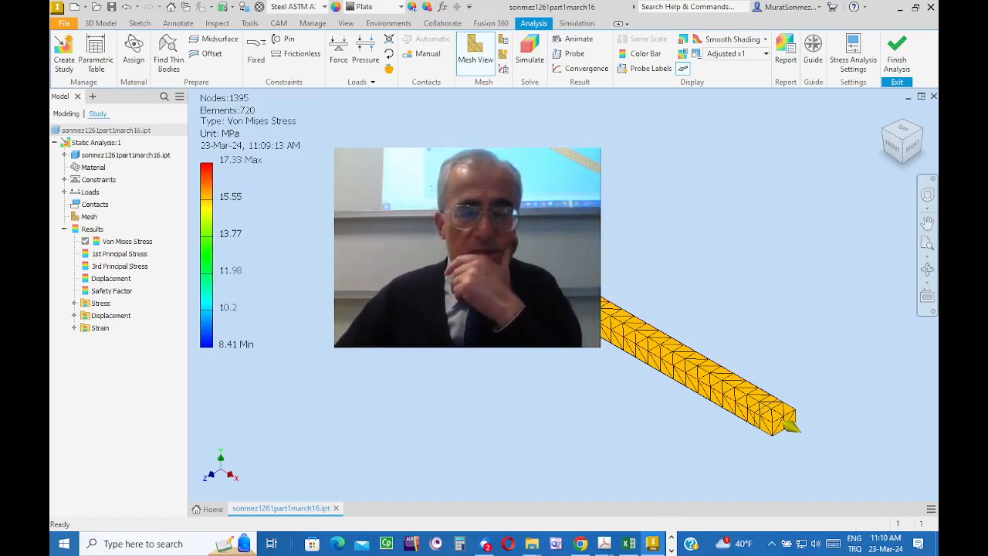
click(898, 48)
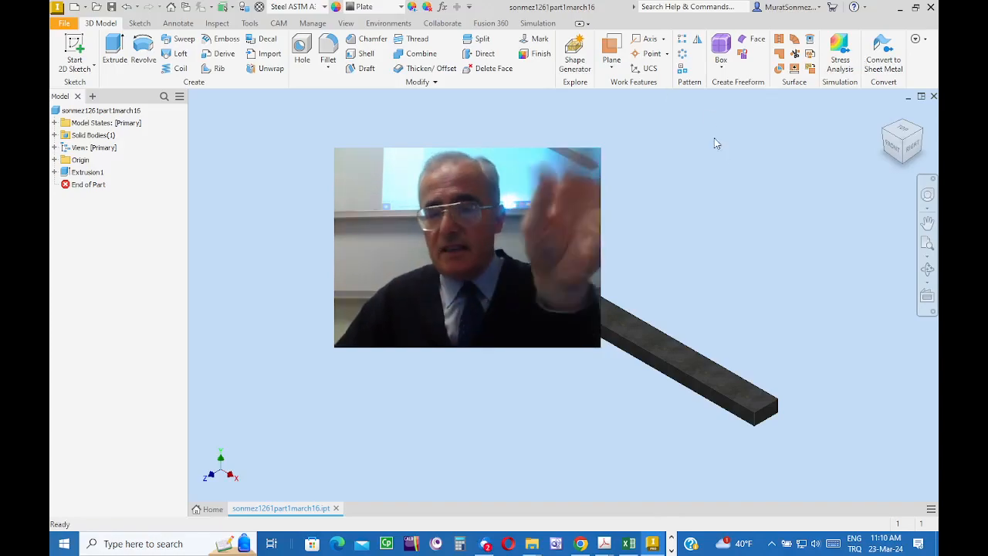
Step: Enter the Autodesk Inventor Nastran environment and load the saved results of Subcase 1
click(388, 23)
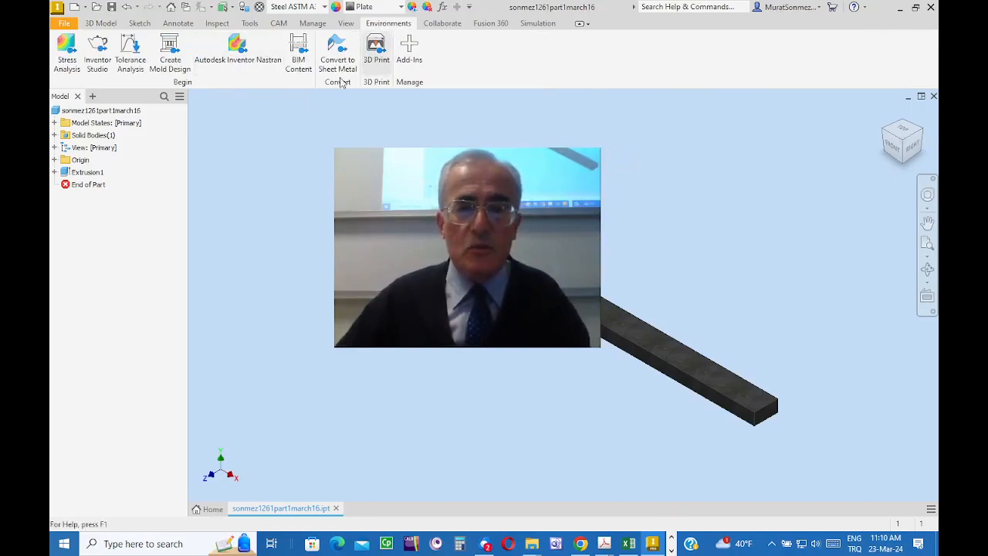
click(232, 51)
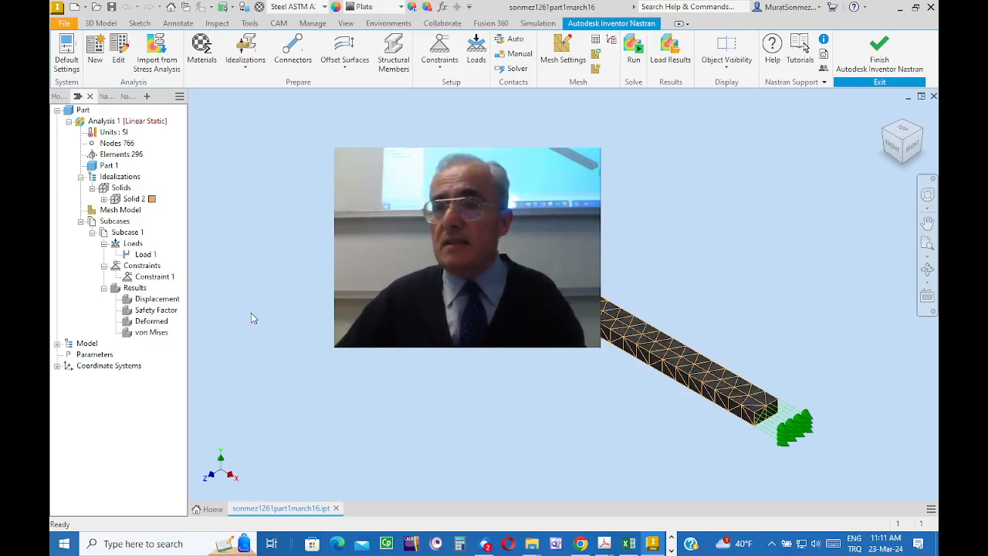
right_click(134, 291)
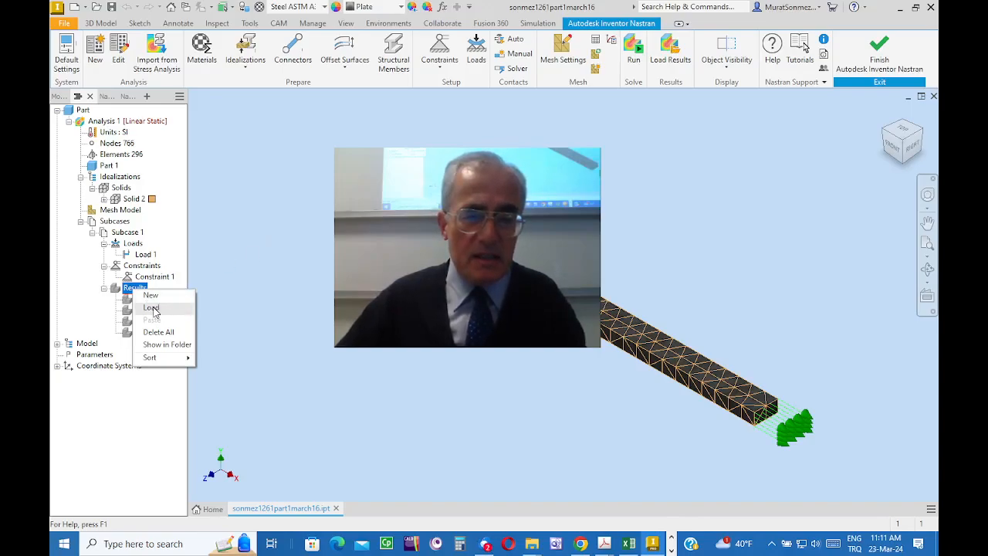
click(151, 309)
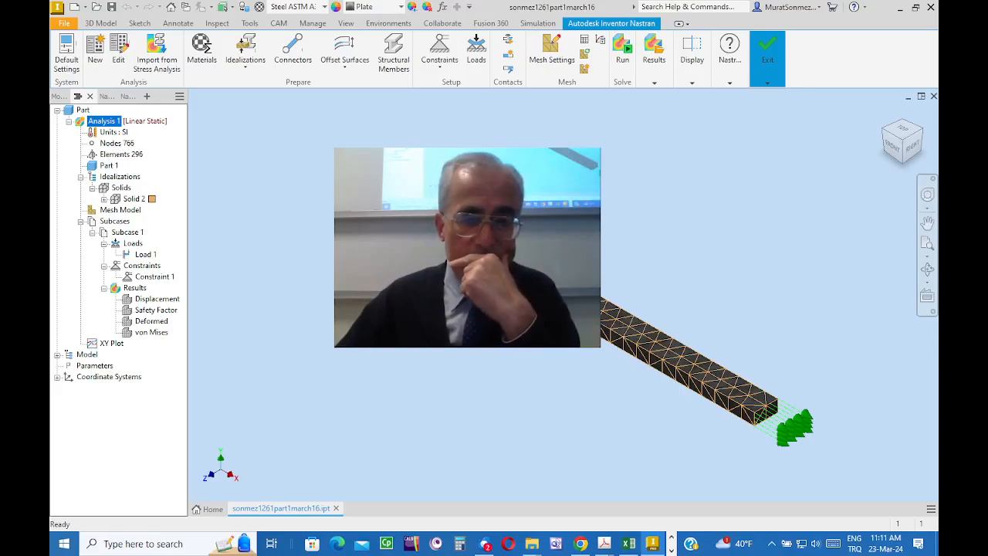
Step: Display the Displacement contour on the bar, followed by the von Mises stress contour
right_click(157, 300)
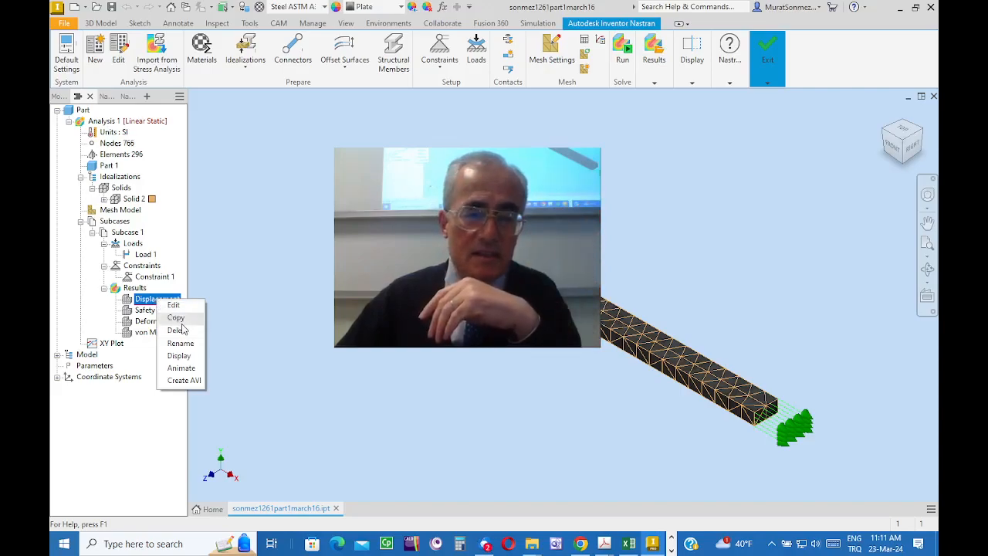
click(180, 356)
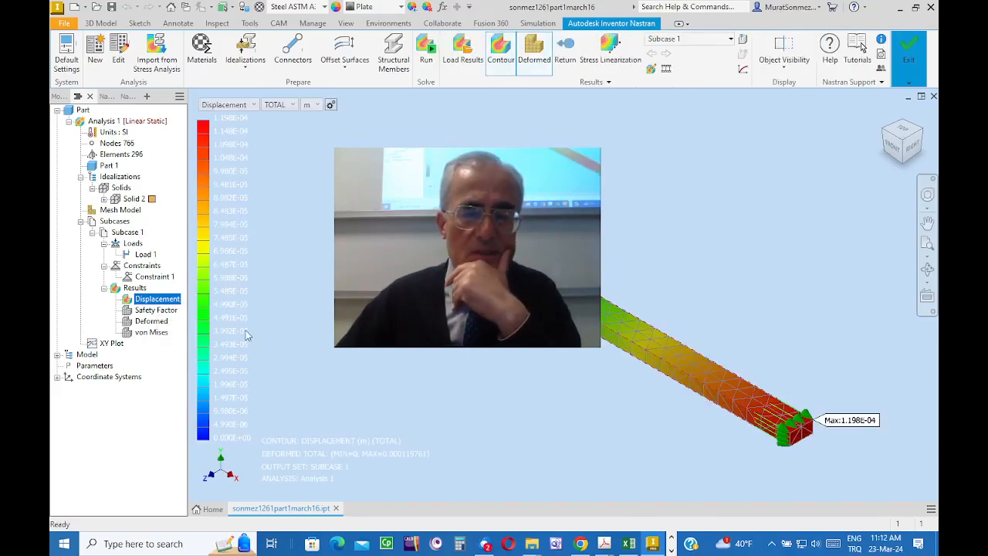
click(151, 332)
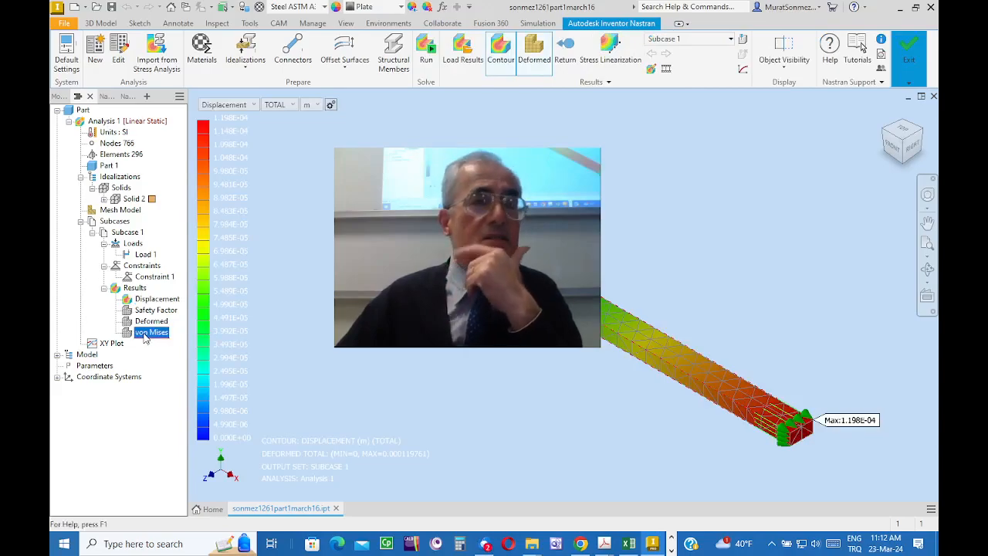
right_click(146, 338)
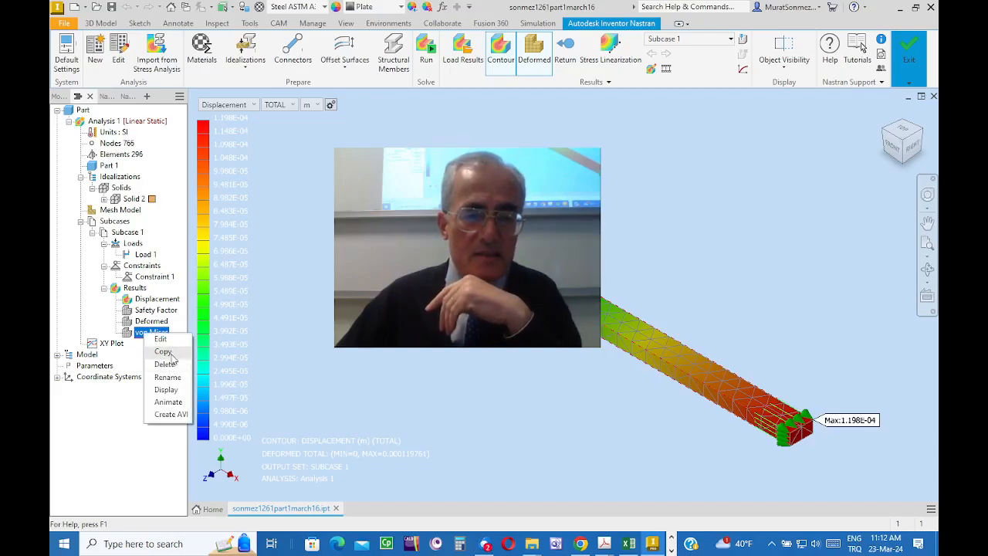
click(166, 391)
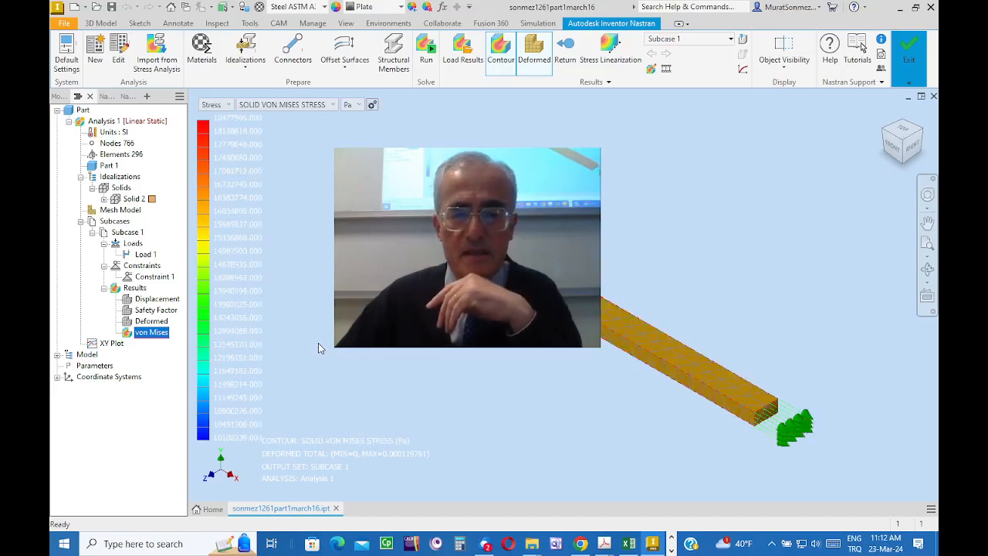
Step: Set the von Mises stress contour's unit to MPa and finish the Autodesk Inventor Nastran session
click(358, 106)
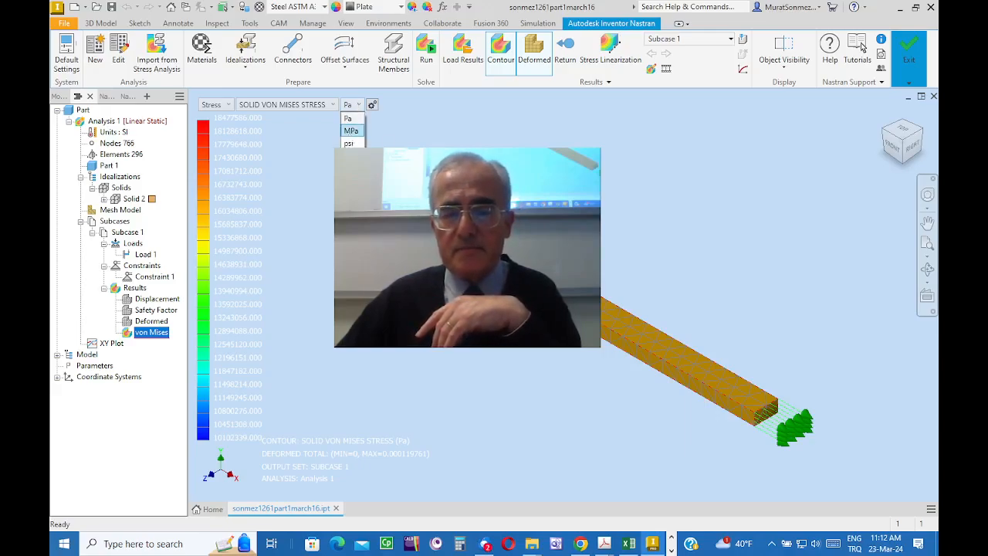
click(352, 131)
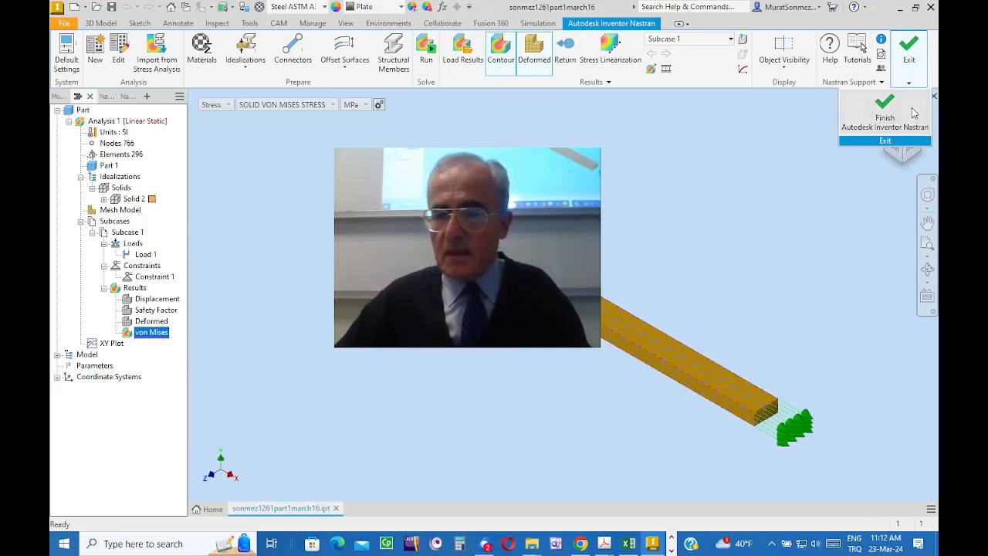
click(896, 114)
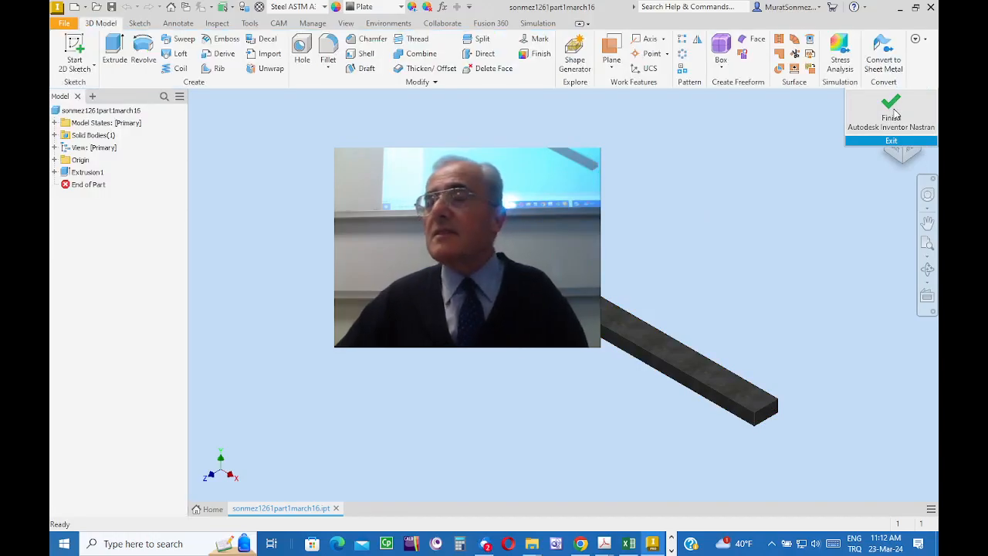
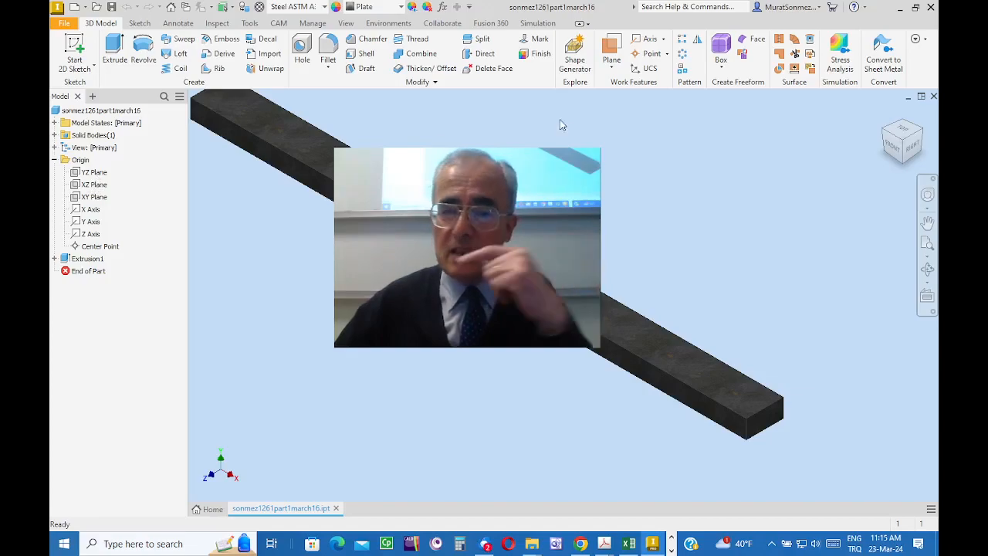
Step: Create a work plane parallel to the bar's small front end face, offset -80 mm into the bar
click(616, 70)
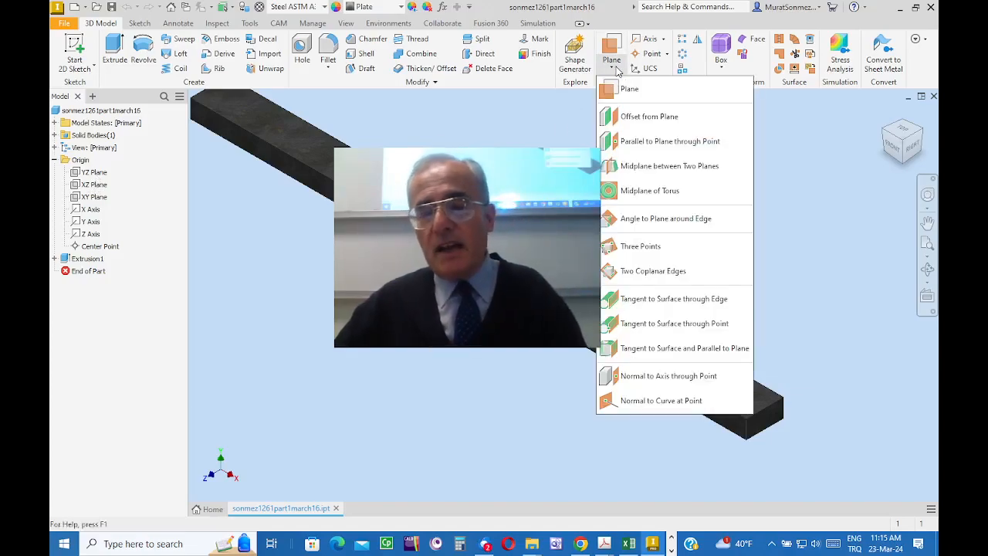
click(639, 117)
scroll(820, 457, down, 1)
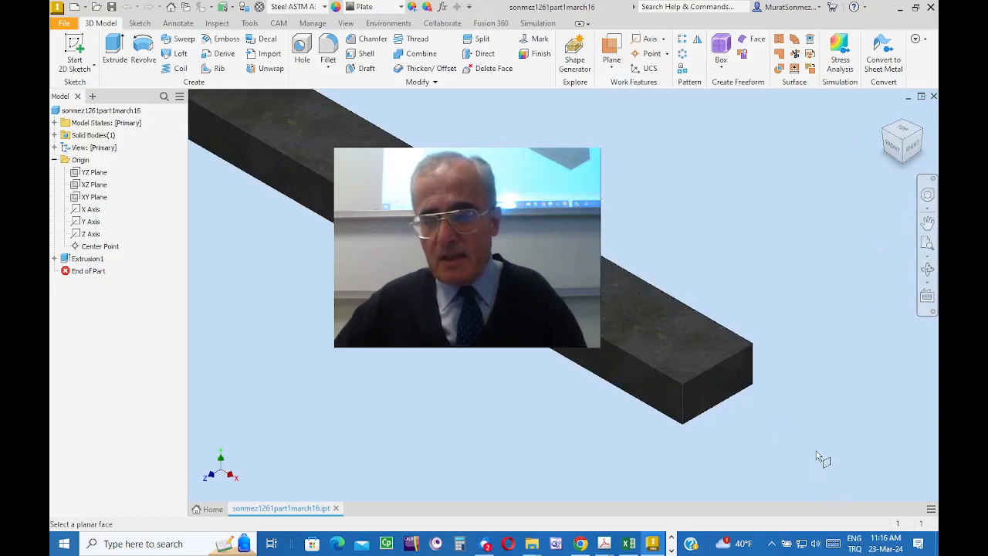
middle_drag(772, 341, 897, 413)
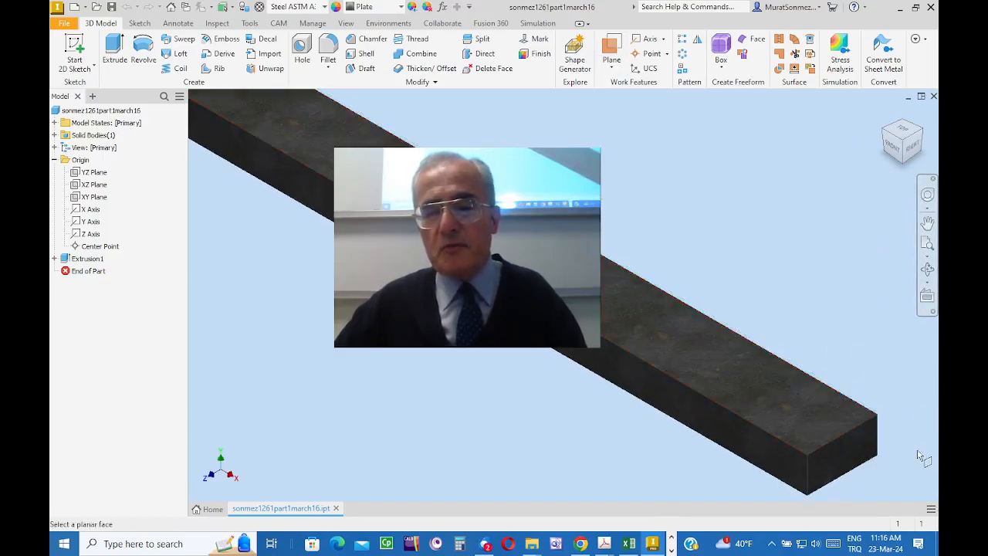
click(843, 459)
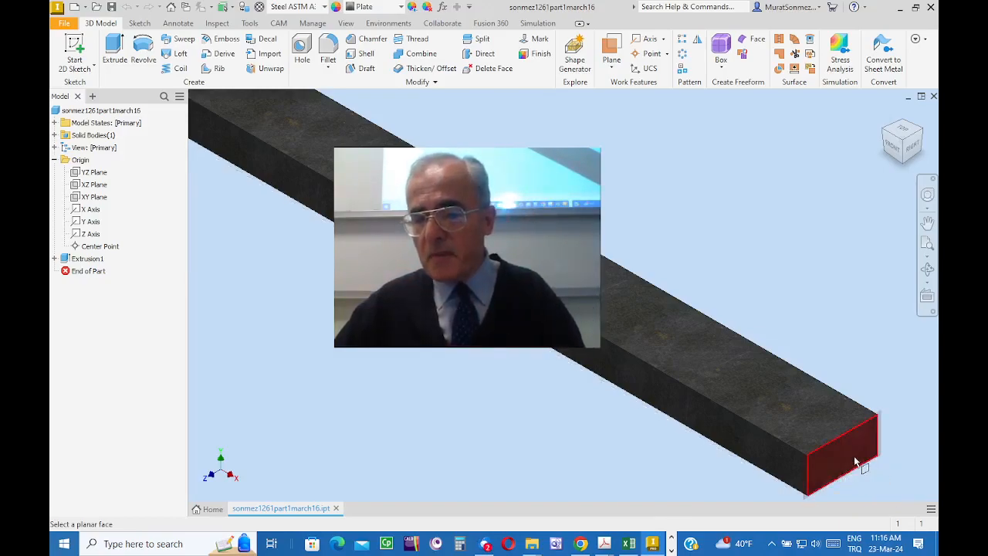
click(854, 460)
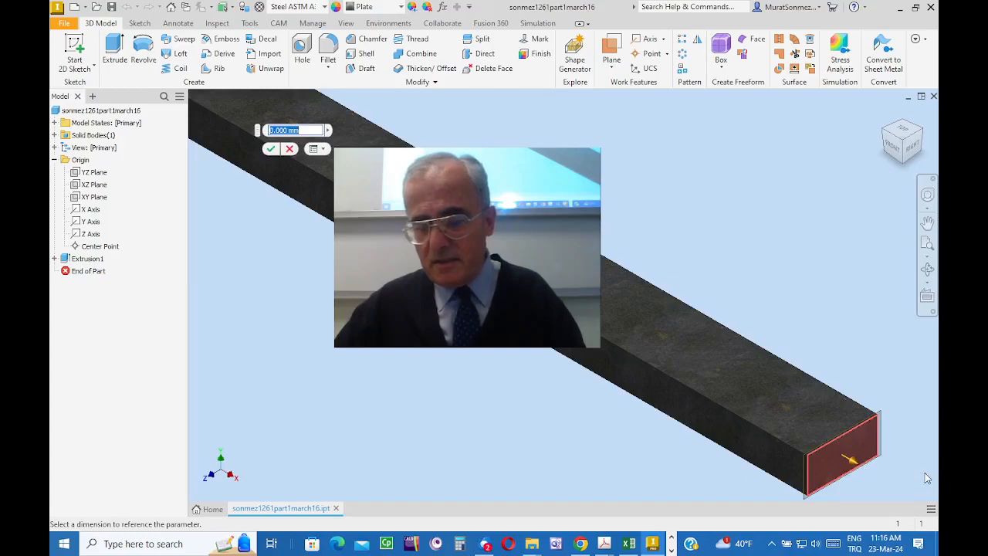
middle_drag(927, 473, 871, 410)
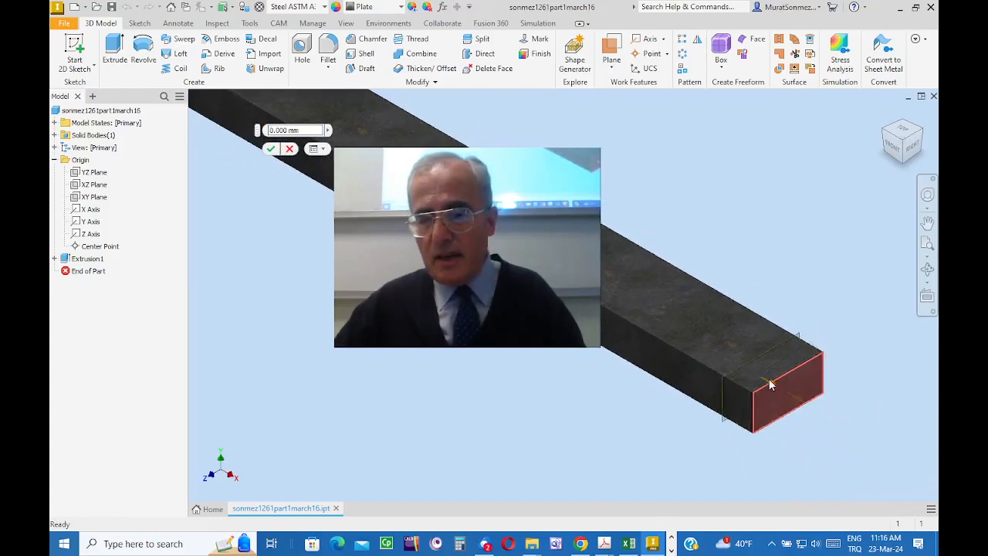
drag(798, 402, 720, 334)
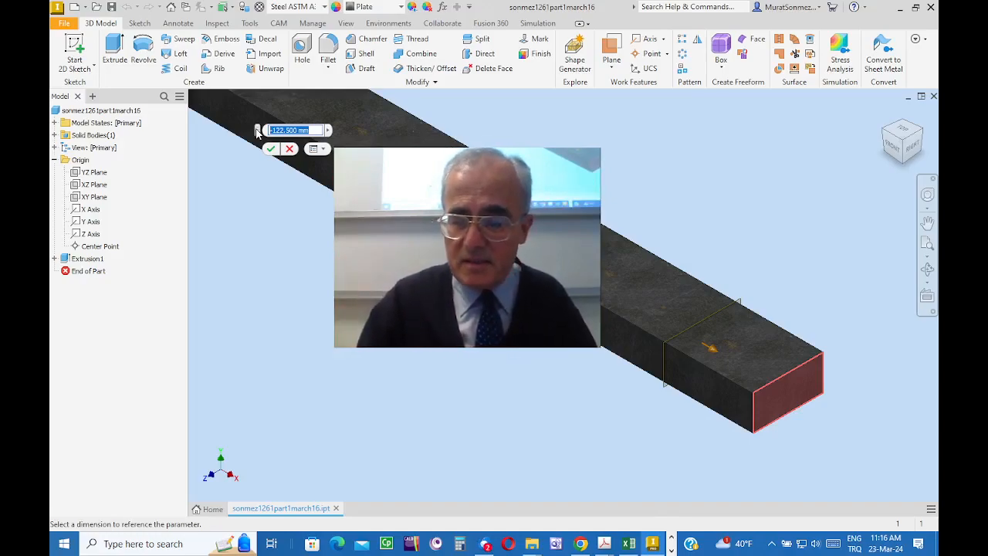
key(BackSpace)
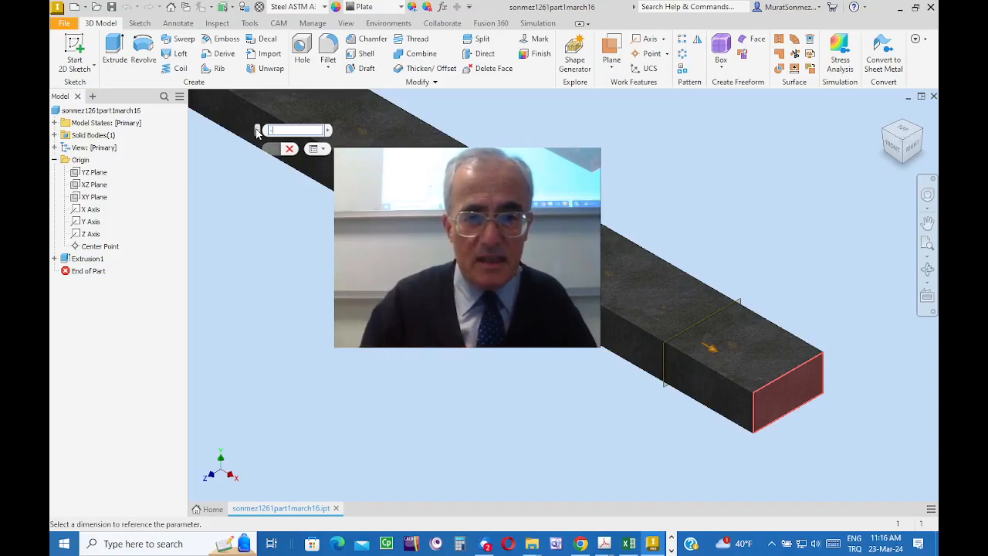
text(-80)
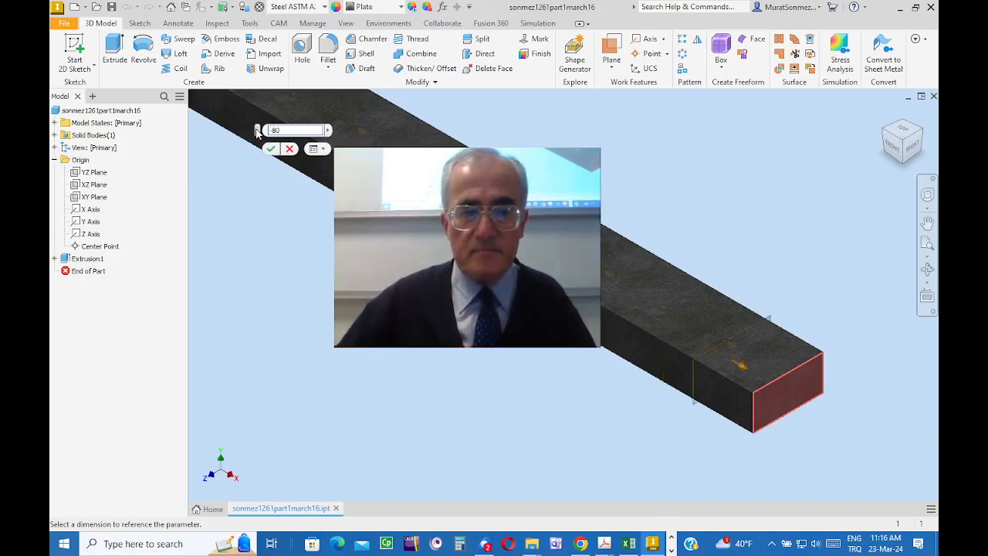
click(271, 149)
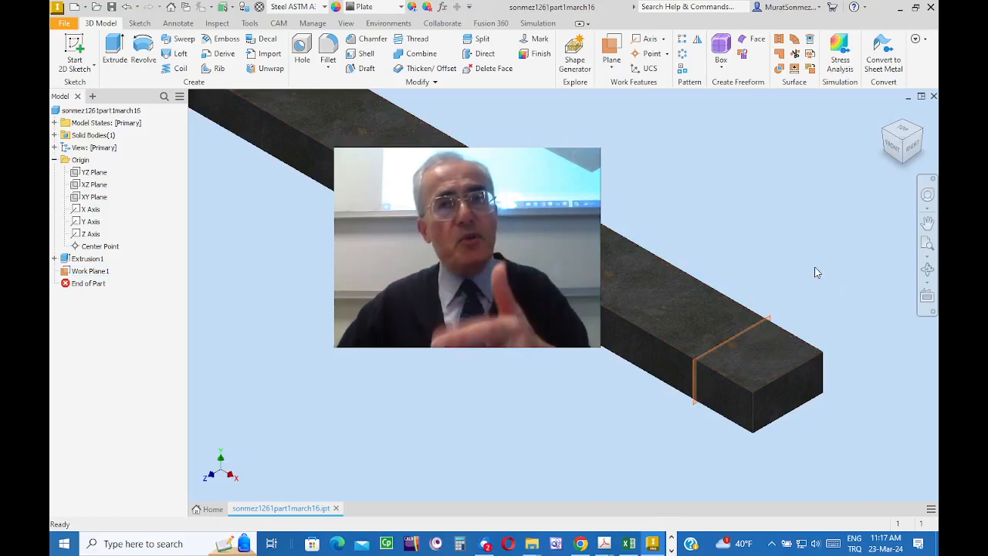
Step: Split the bar's upper face with the offset work plane near the front end
scroll(815, 272, down, 2)
middle_drag(811, 239, 769, 276)
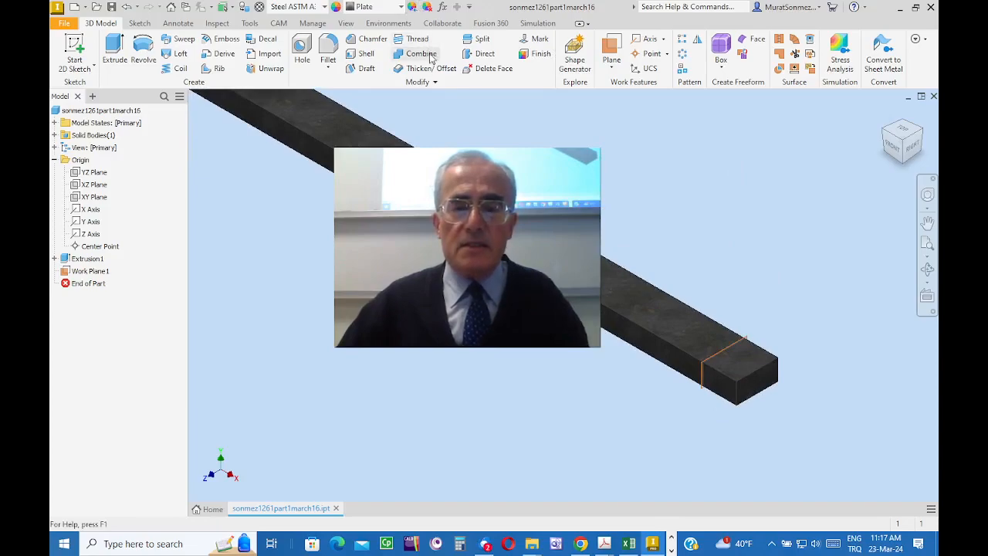
click(474, 41)
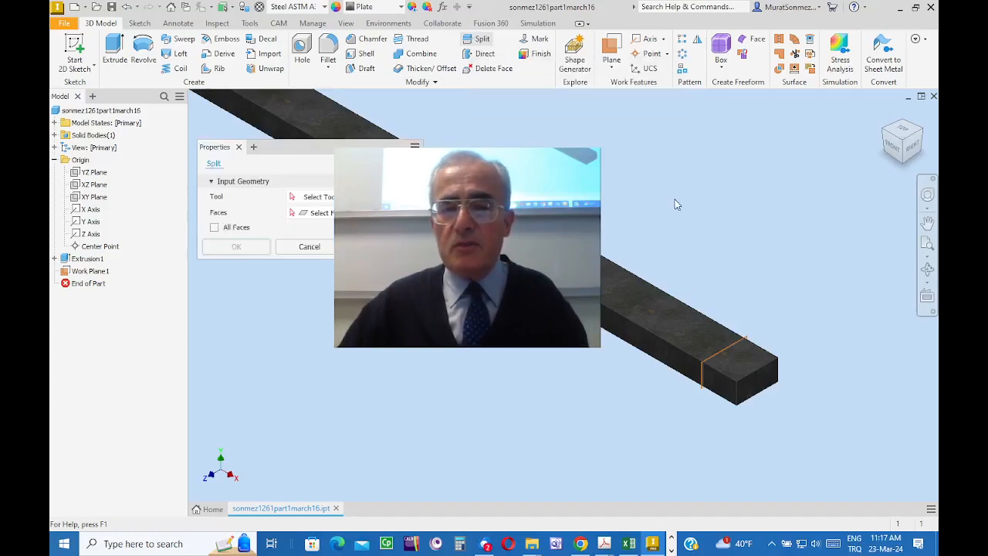
drag(284, 150, 579, 119)
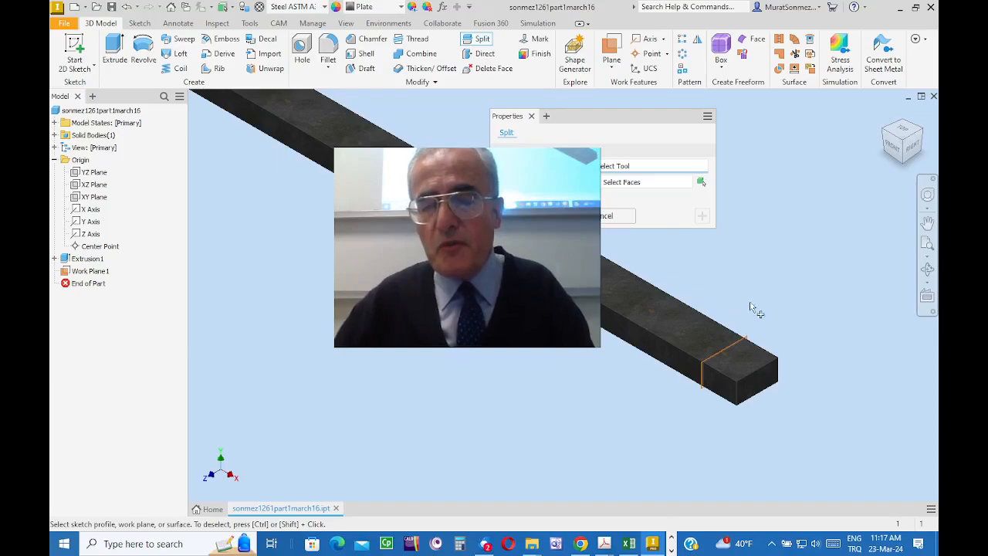
scroll(776, 340, up, 5)
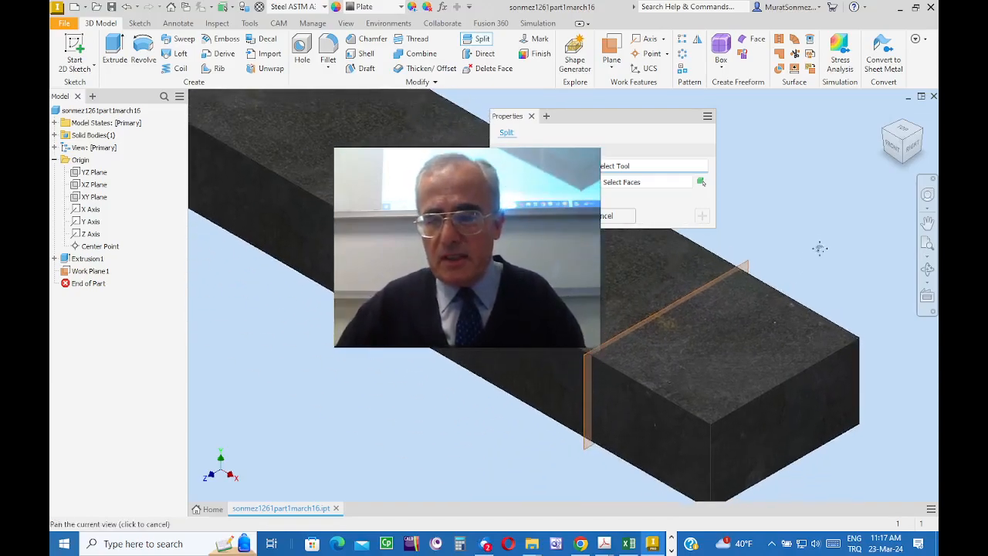
click(745, 294)
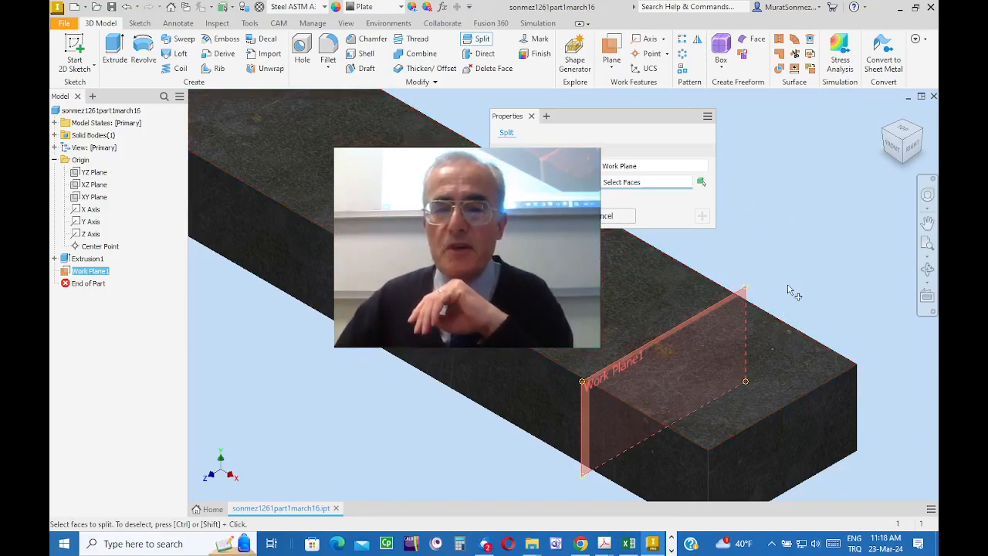
click(533, 301)
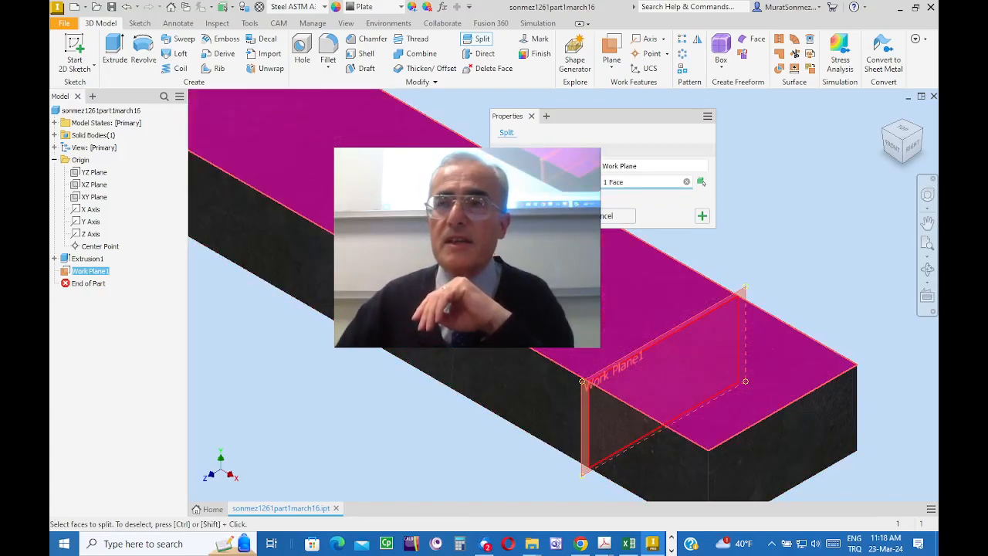
click(535, 216)
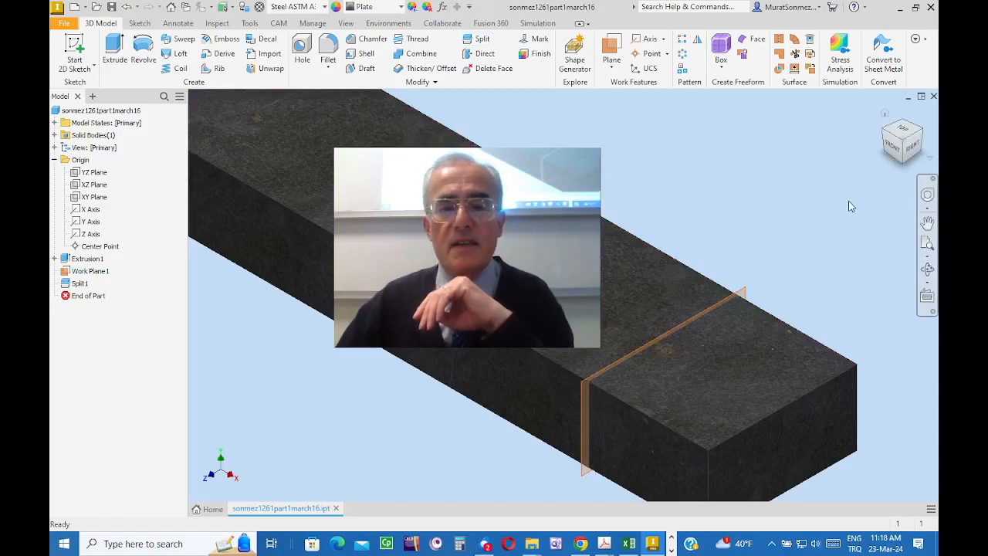
scroll(822, 245, down, 3)
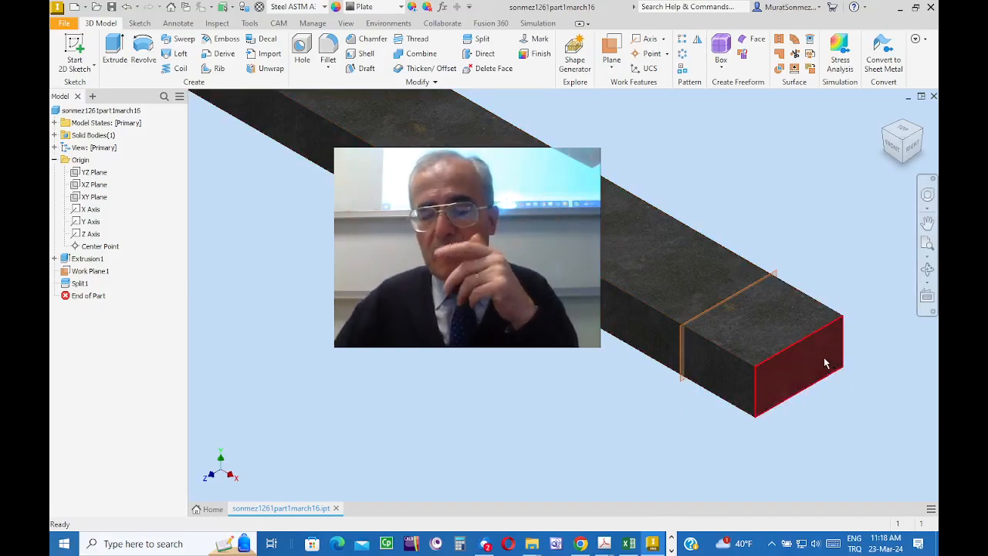
scroll(825, 363, down, 3)
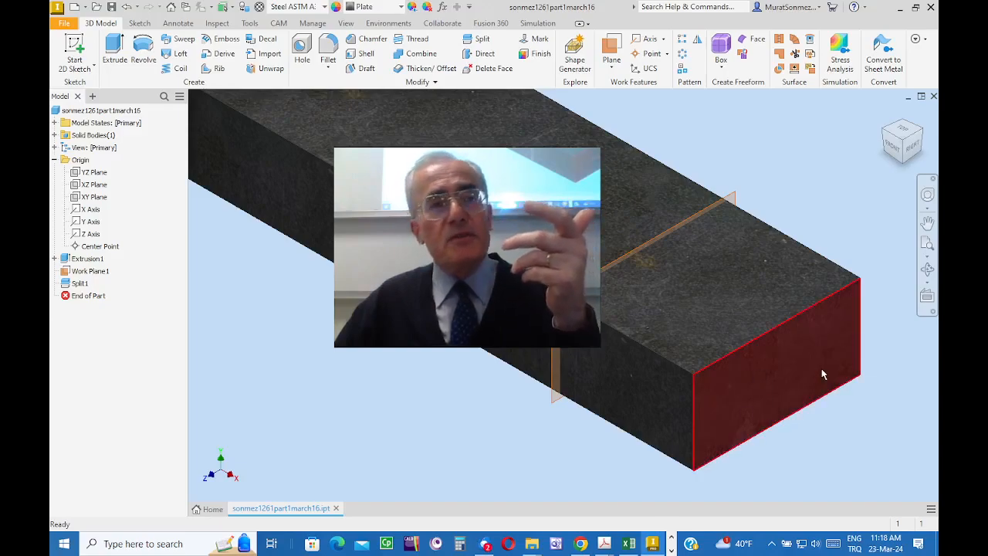
scroll(822, 369, up, 5)
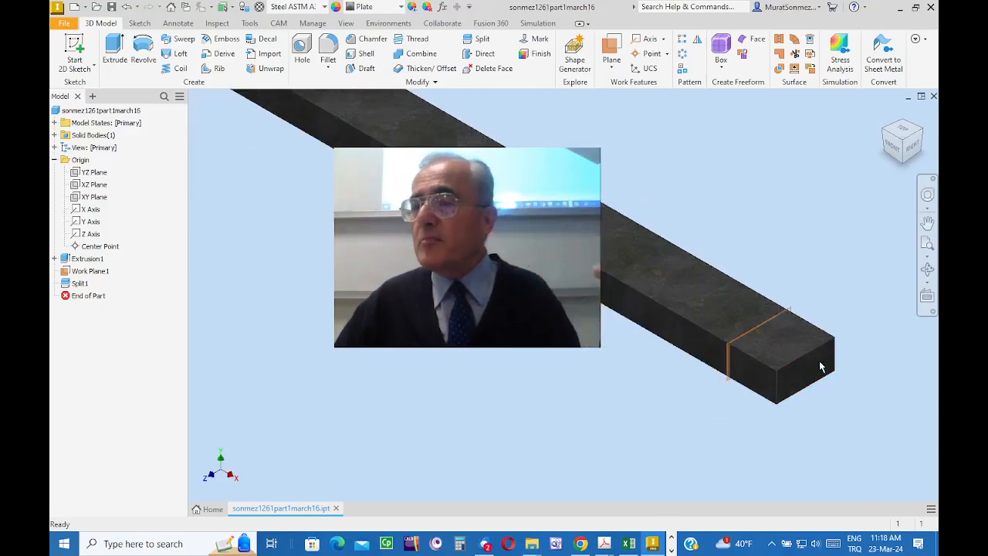
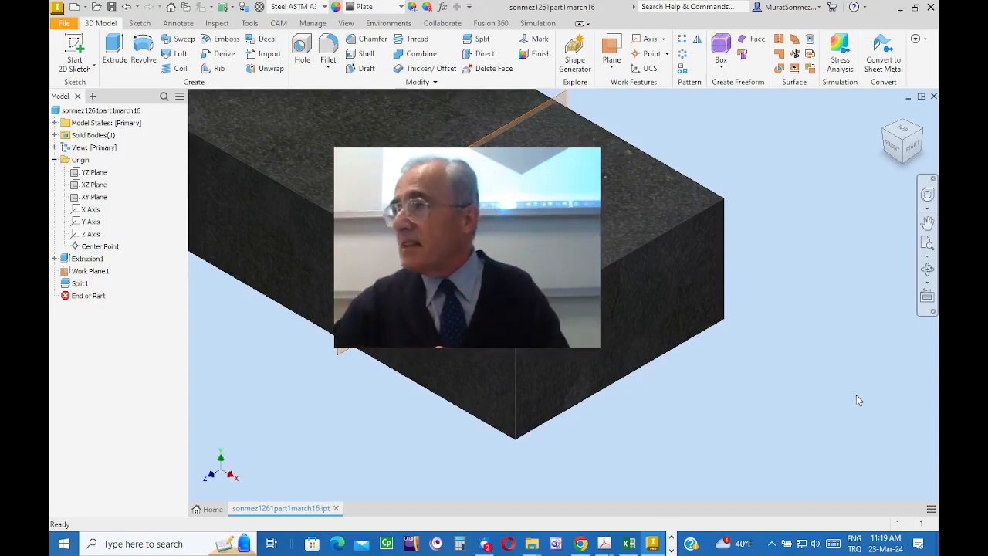
Step: Start a sketch on the bar's small front end face and begin a circle
click(645, 317)
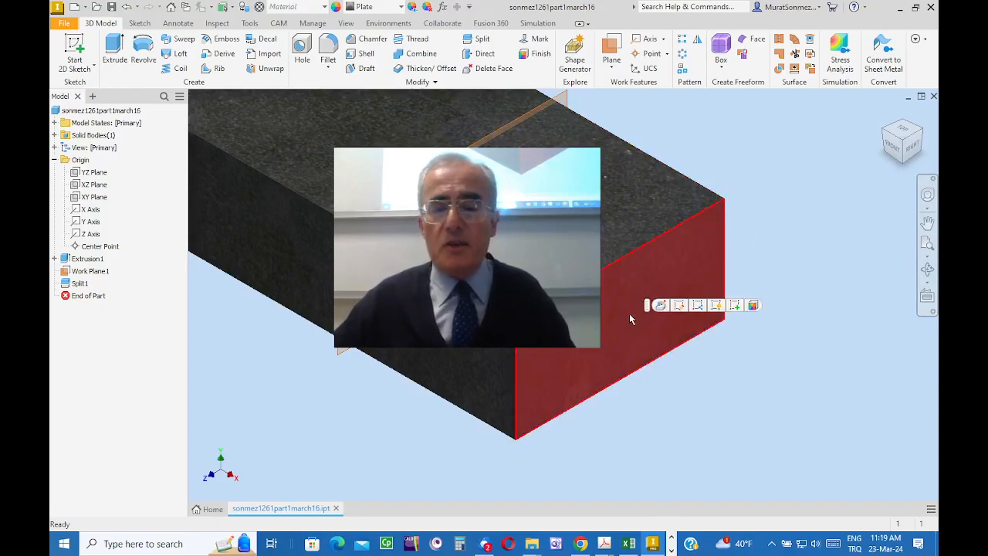
right_click(629, 313)
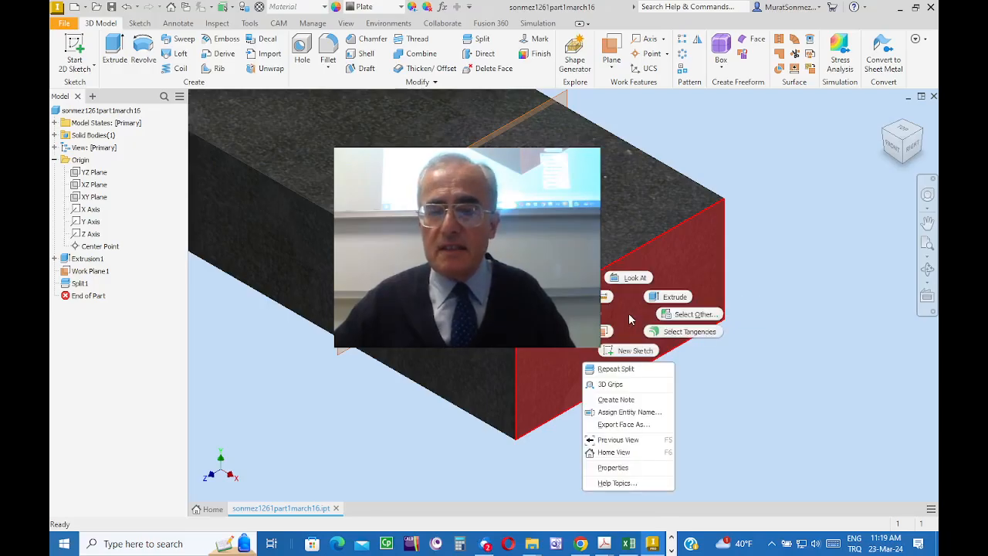
click(629, 353)
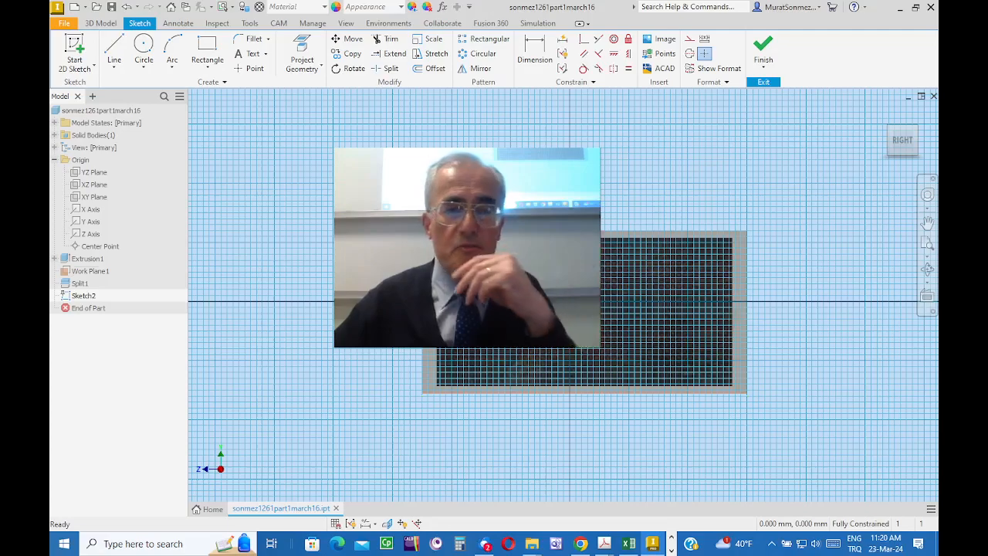
click(142, 47)
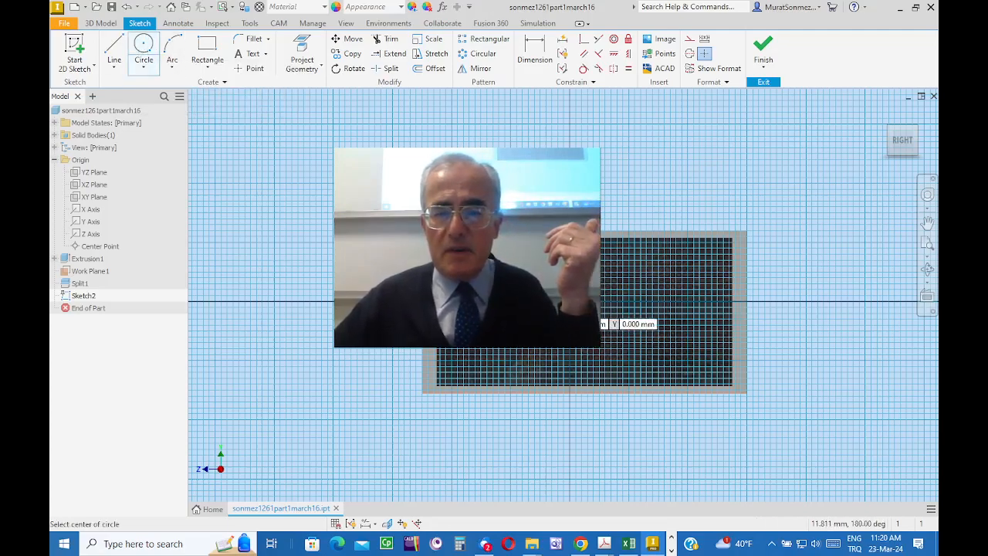
click(602, 322)
click(547, 261)
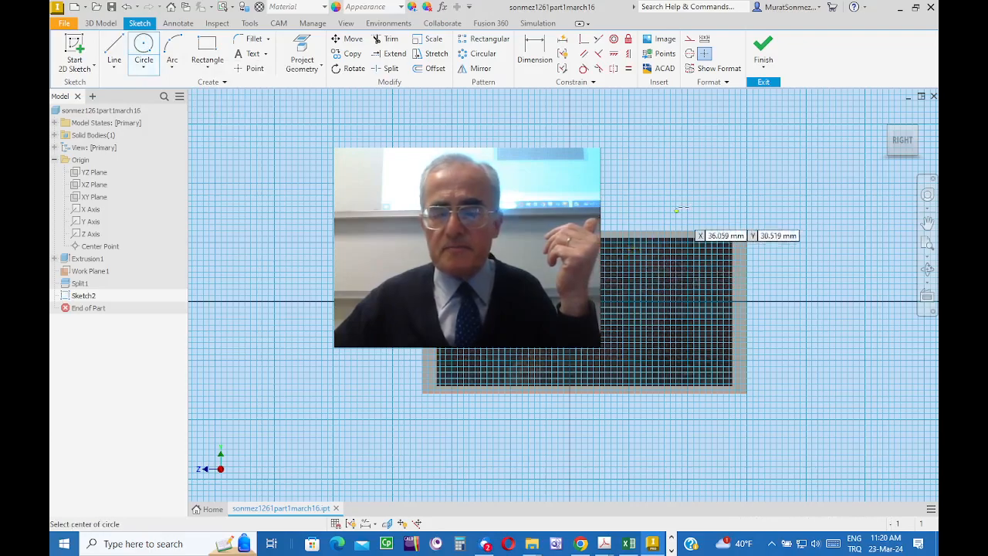
Step: Switch the model's visual style to Wireframe
click(346, 23)
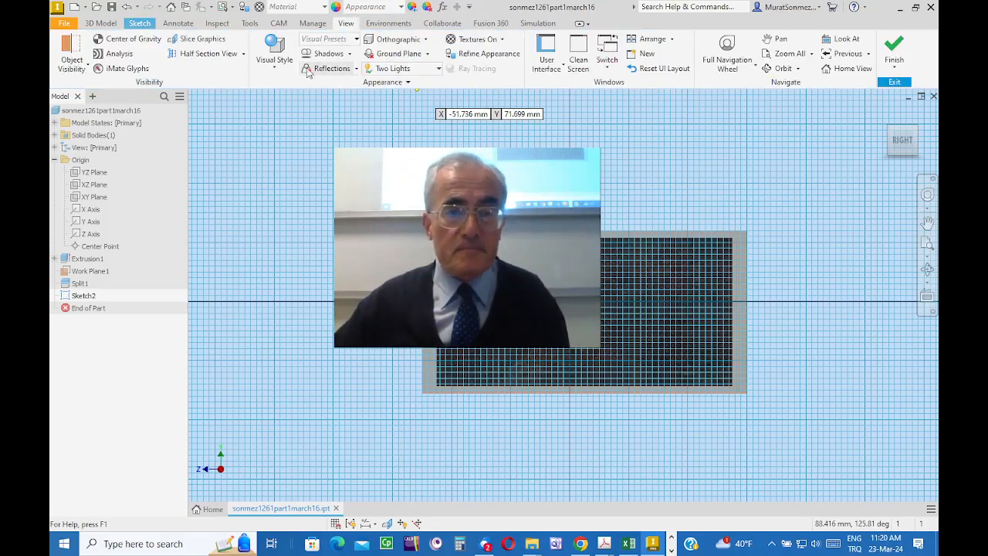
click(273, 66)
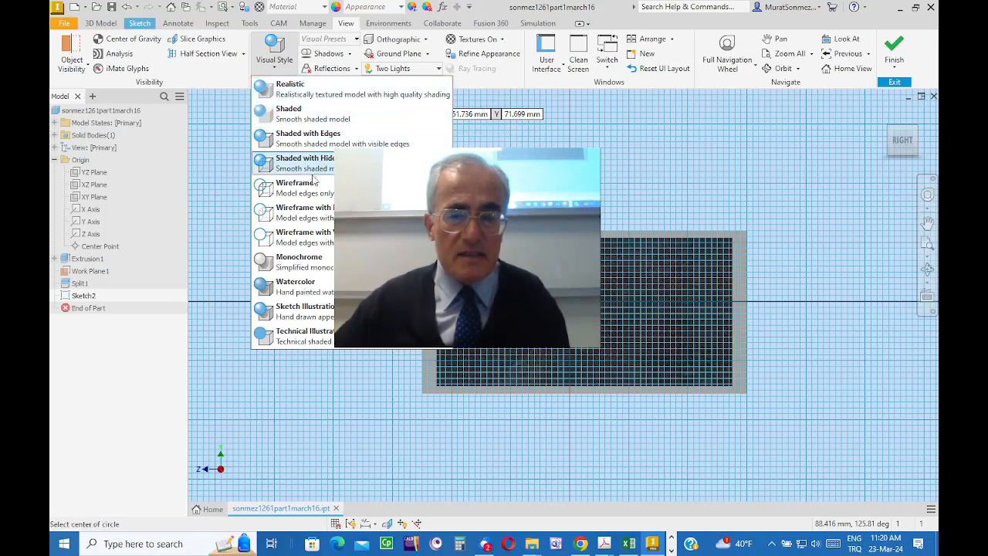
click(289, 196)
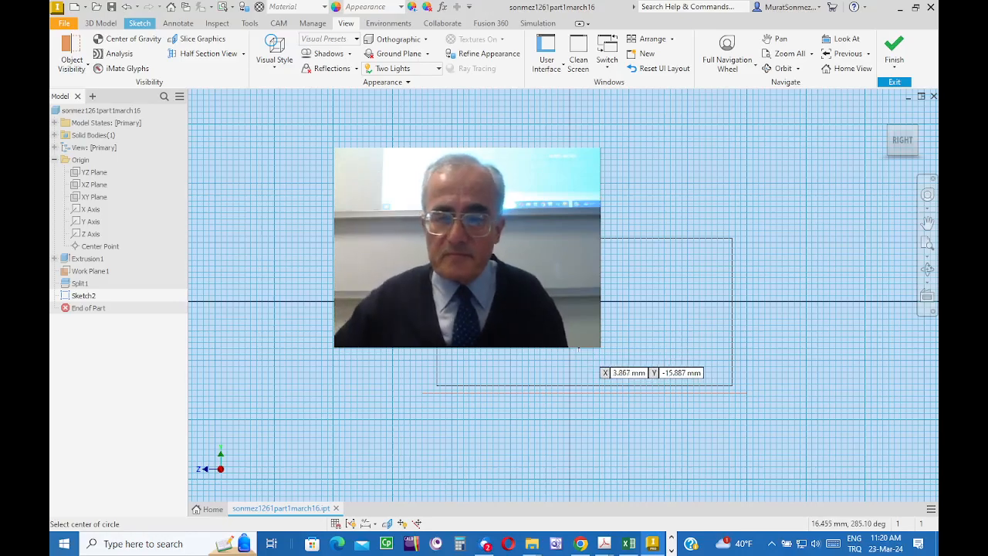
mouse_move(756, 153)
middle_down()
mouse_move(692, 150)
mouse_move(665, 134)
middle_up()
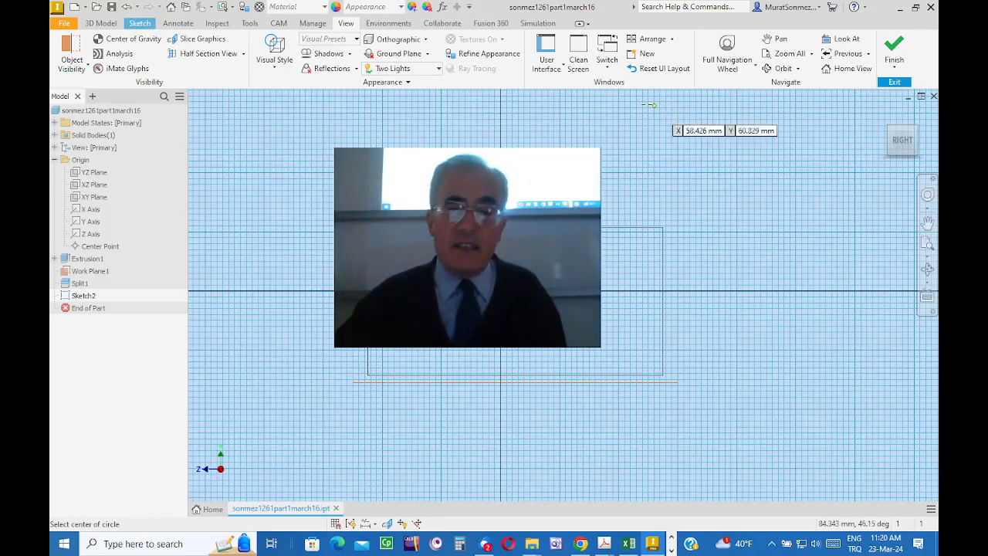
Step: Draw a circle on the end face and set its diameter to 8 mm
click(140, 23)
click(535, 49)
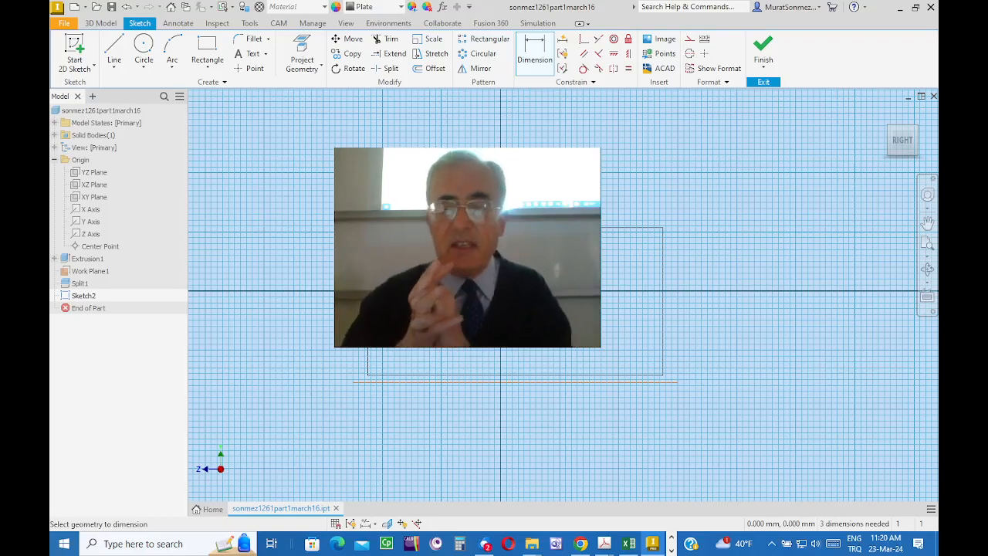
key(6)
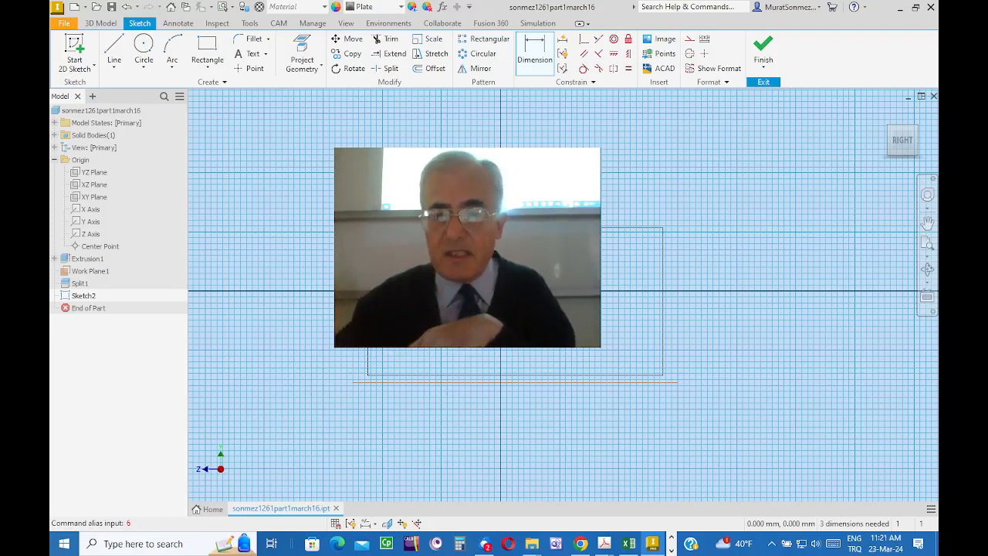
key(Return)
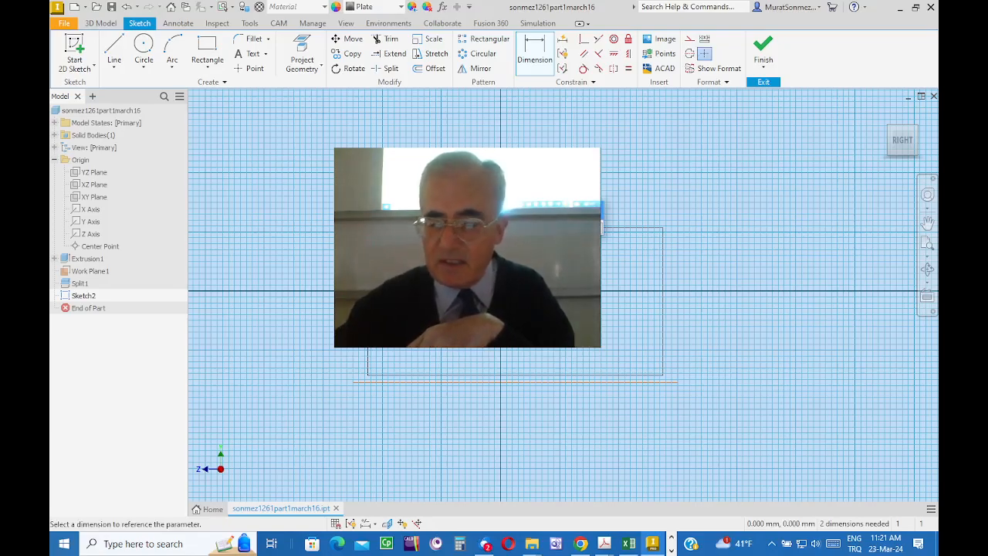
key(Return)
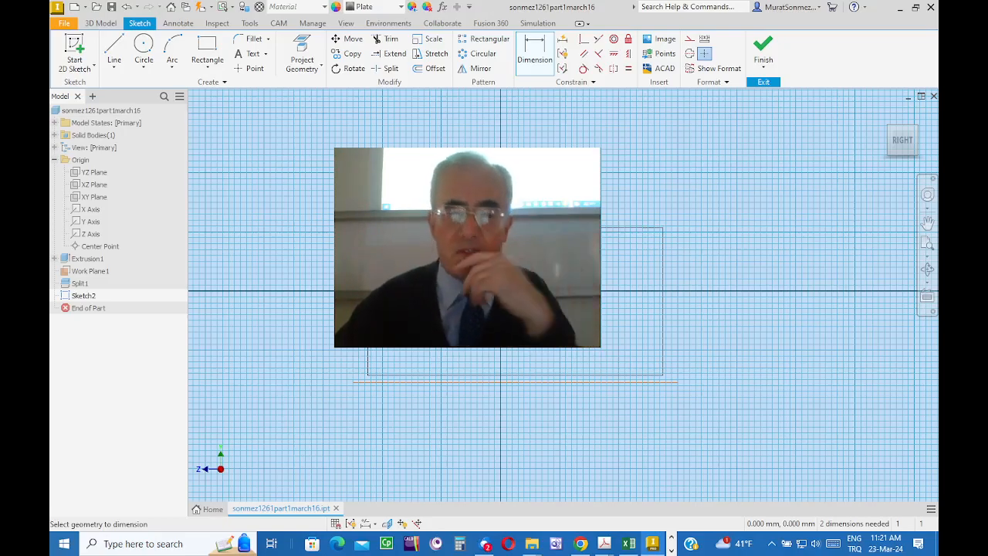
Step: Dimension the circle's center from the face's vertical side edge and 25 mm from its upper edge, and finish the sketch
click(541, 56)
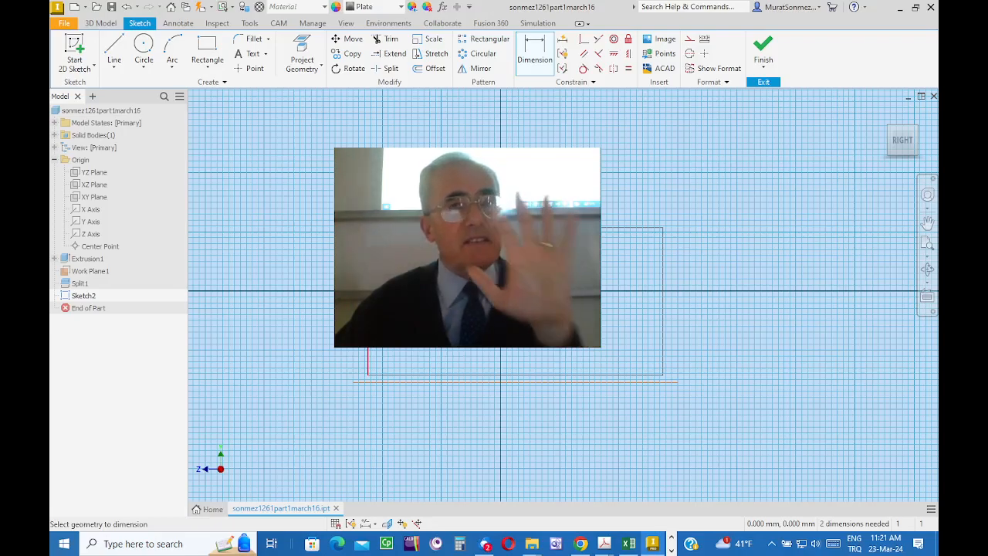
click(422, 270)
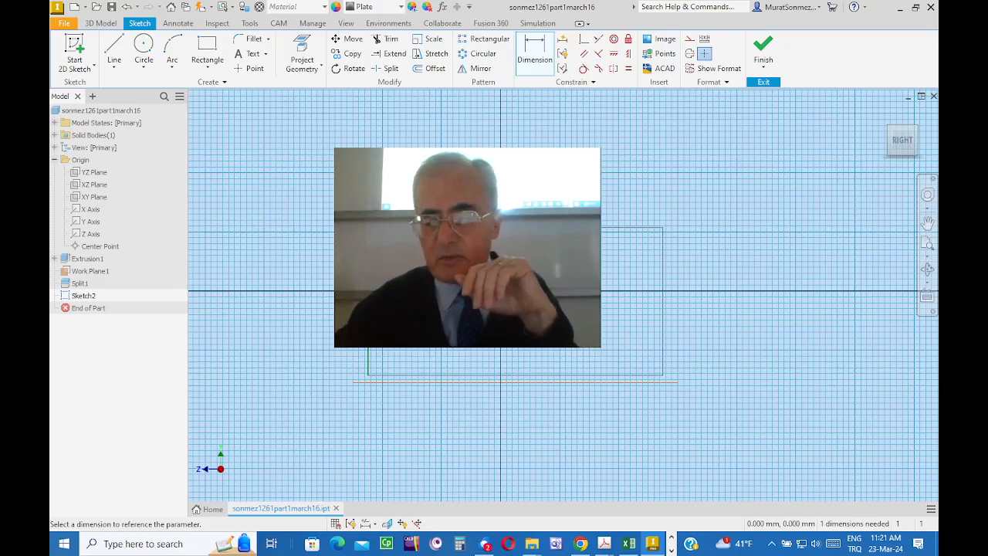
key(Return)
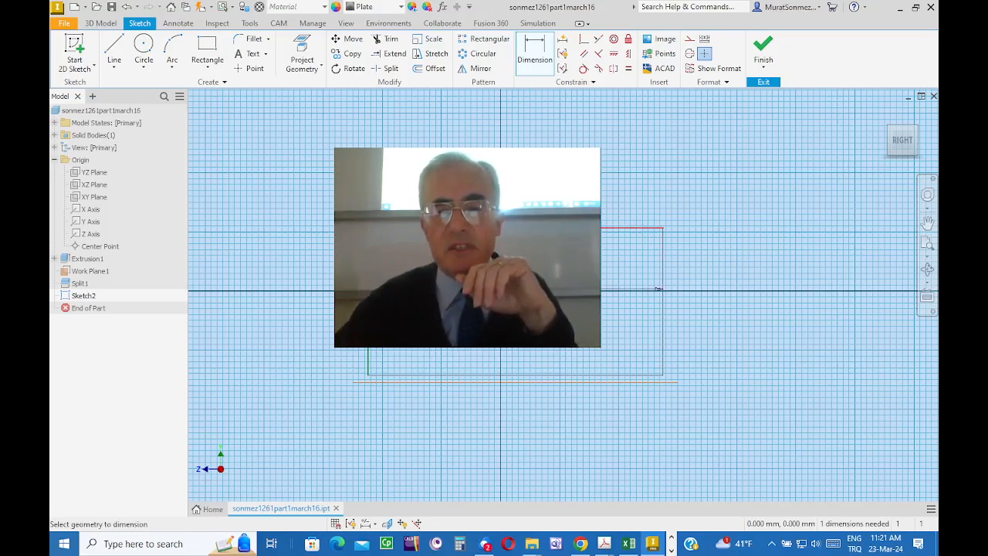
click(736, 267)
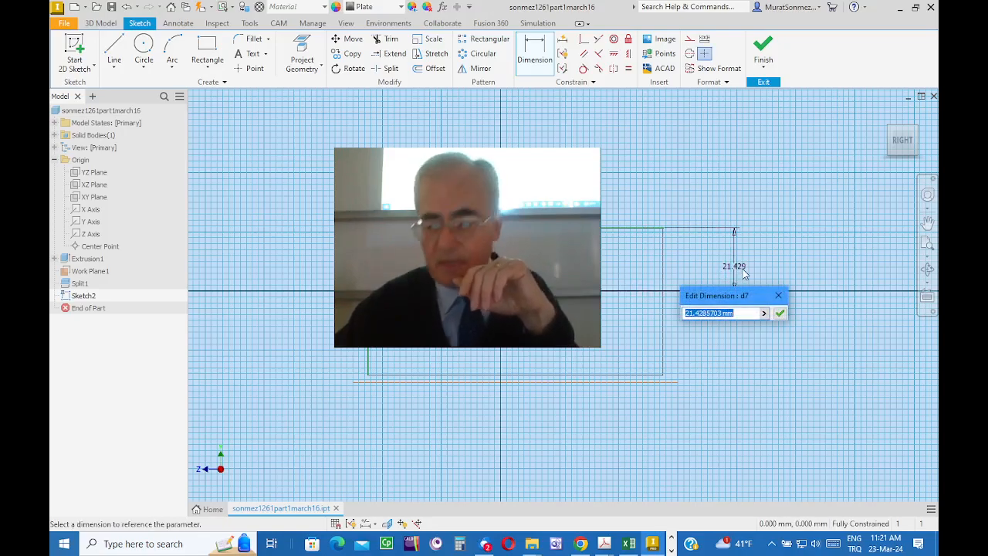
text(25)
key(Return)
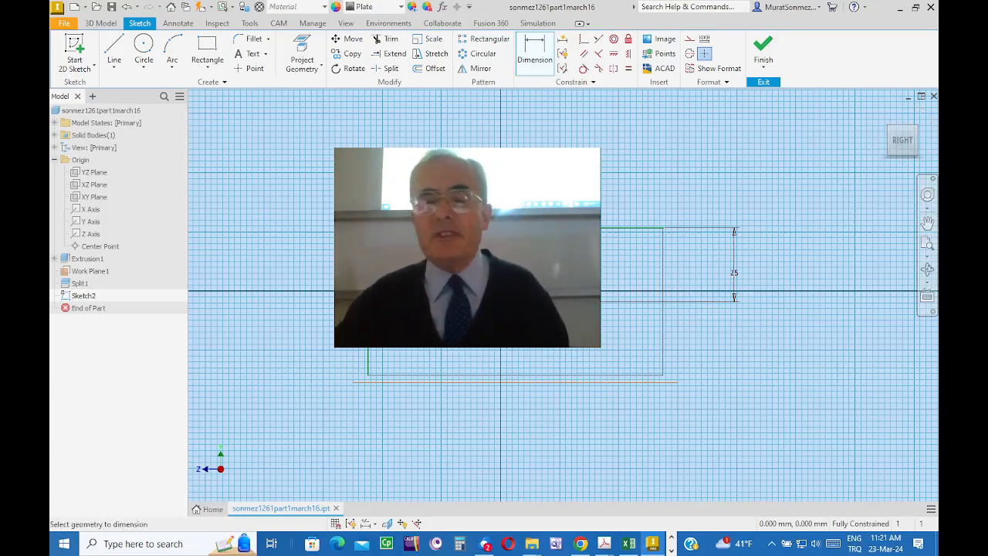
click(767, 45)
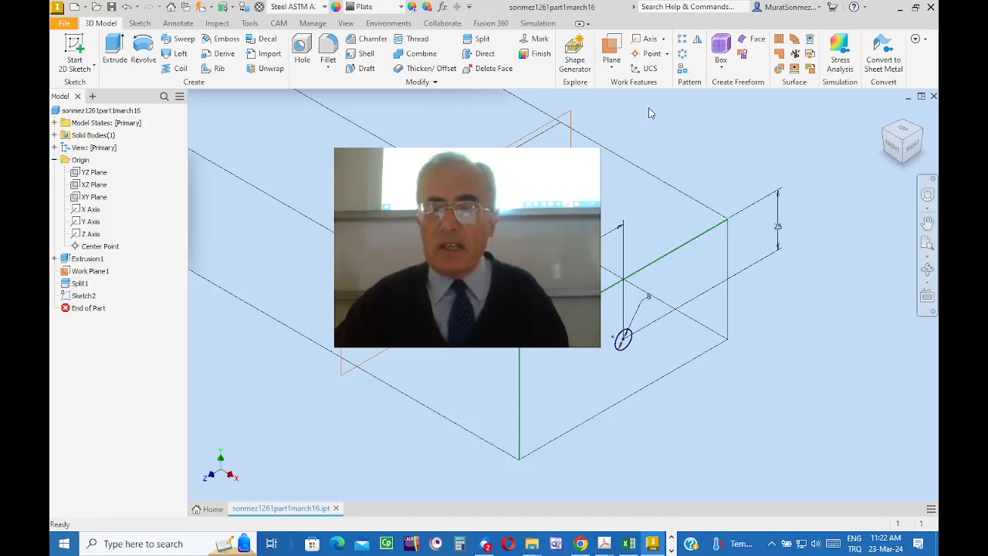
click(612, 68)
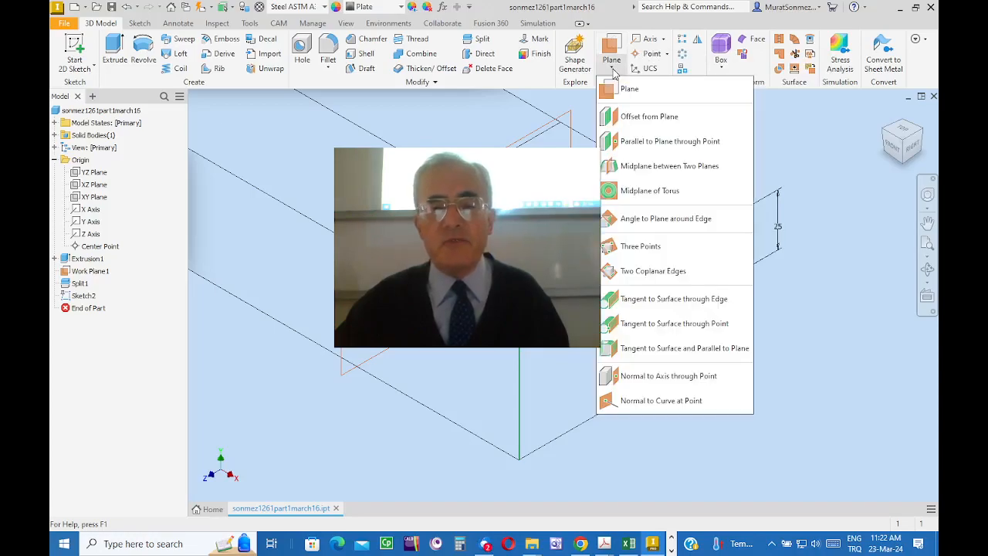
click(814, 178)
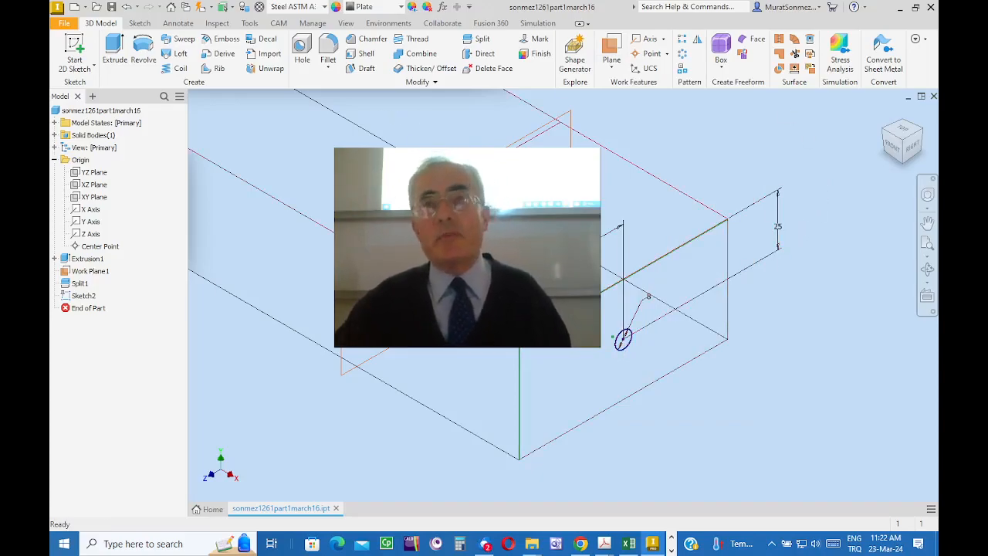
click(617, 71)
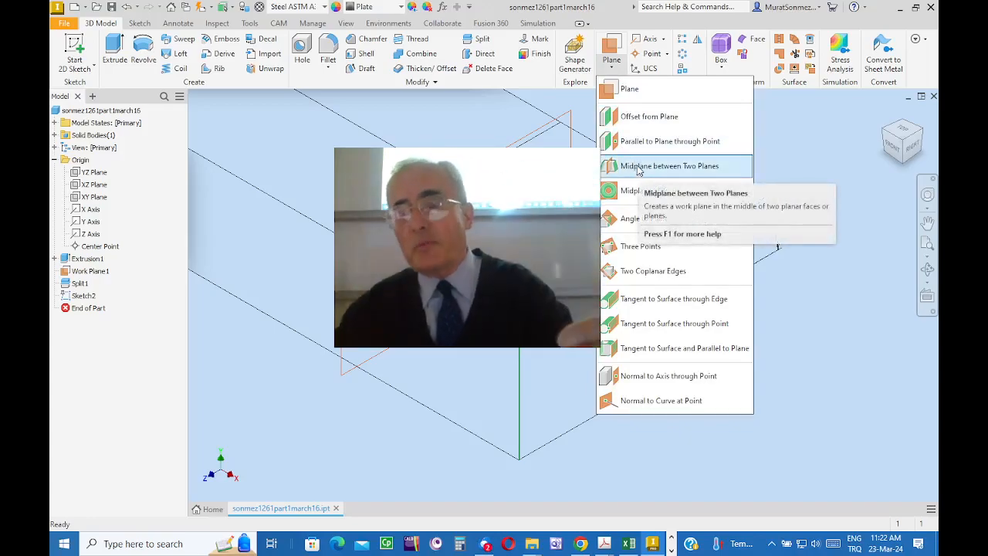
click(828, 173)
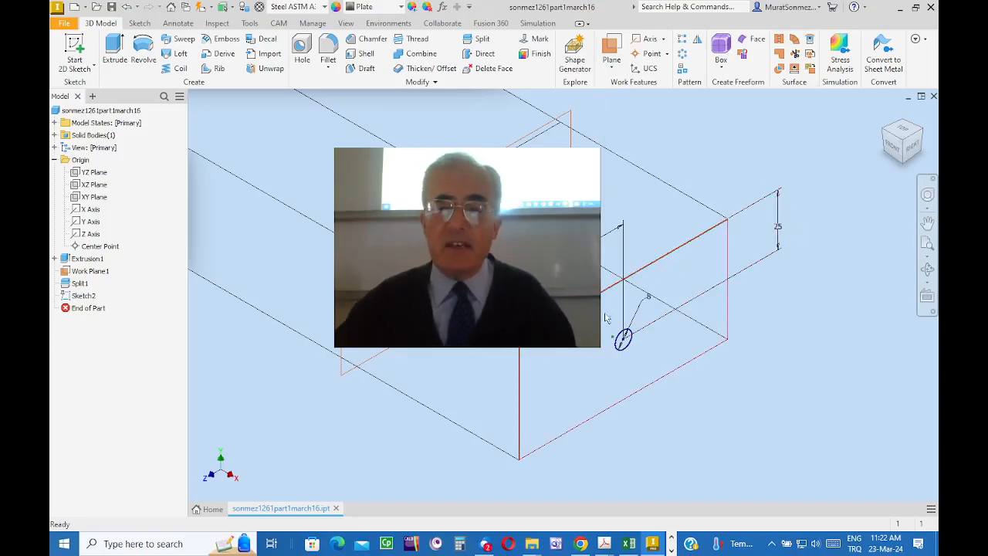
Step: Start extruding the 8 mm circle outward from the end face, stretching it to about 49.5 mm
click(624, 340)
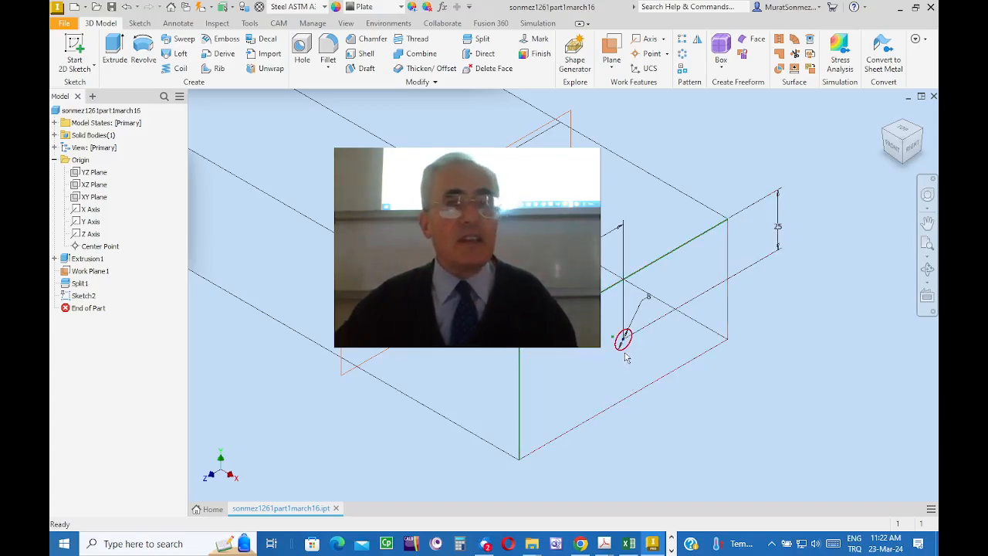
click(113, 48)
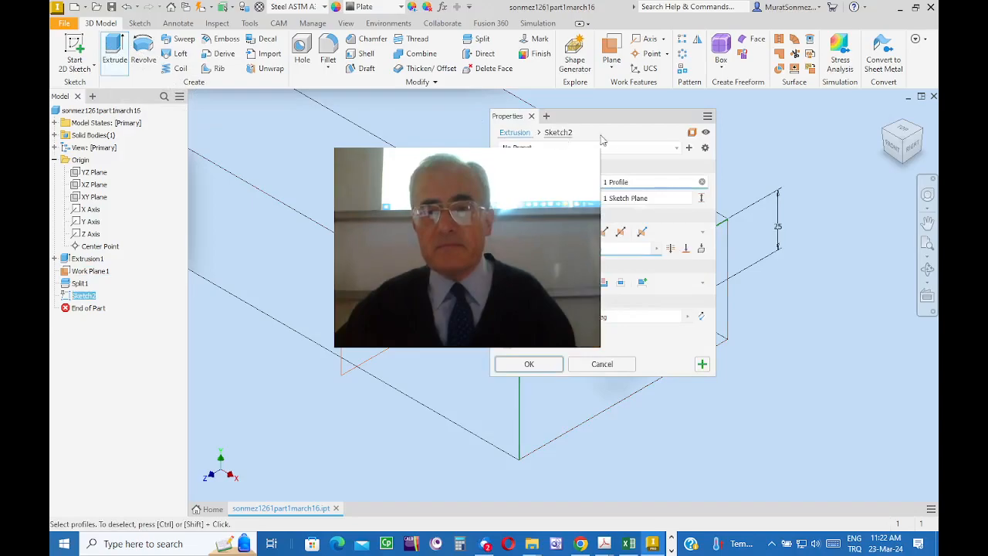
drag(623, 119, 391, 116)
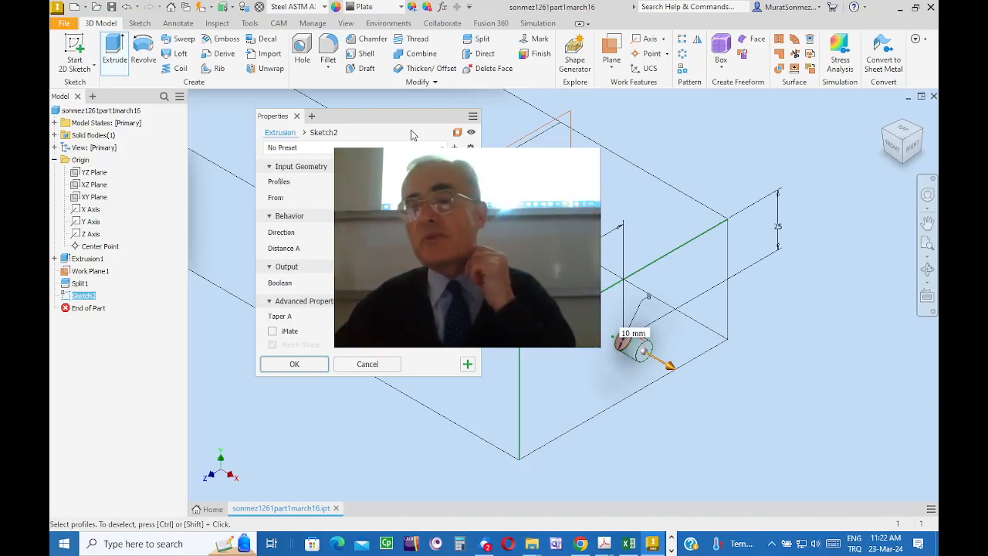
drag(670, 366, 753, 413)
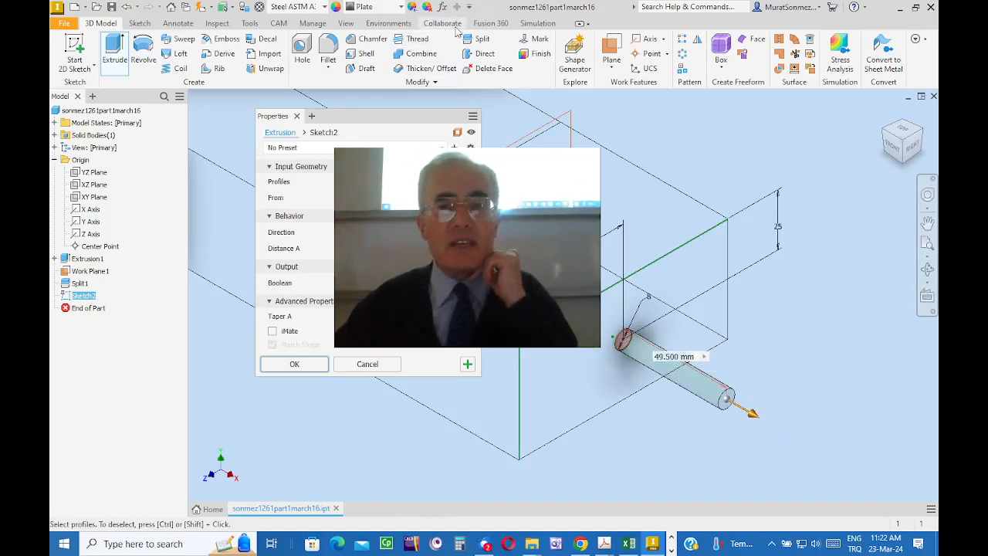
Step: Set the model's visual style to Realistic
click(345, 23)
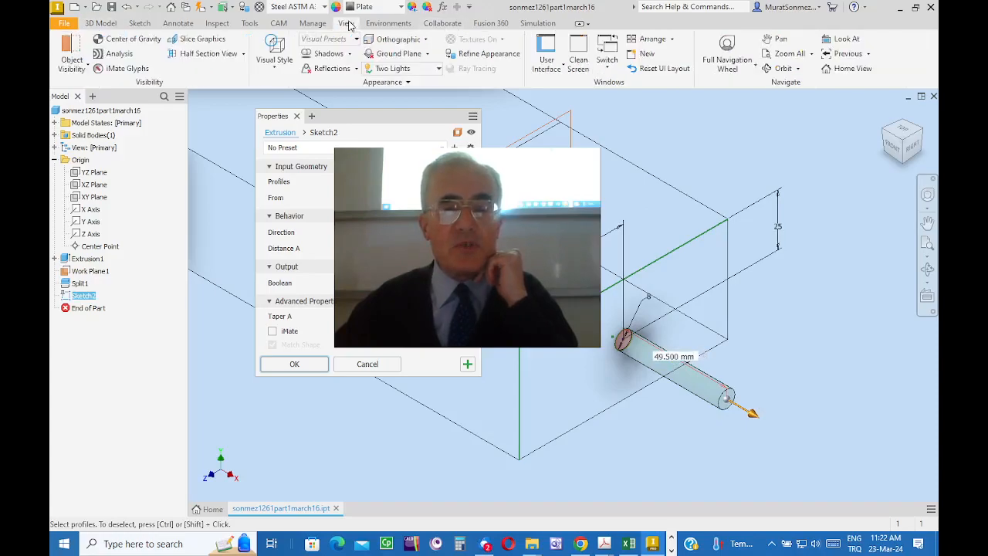
click(276, 69)
click(288, 82)
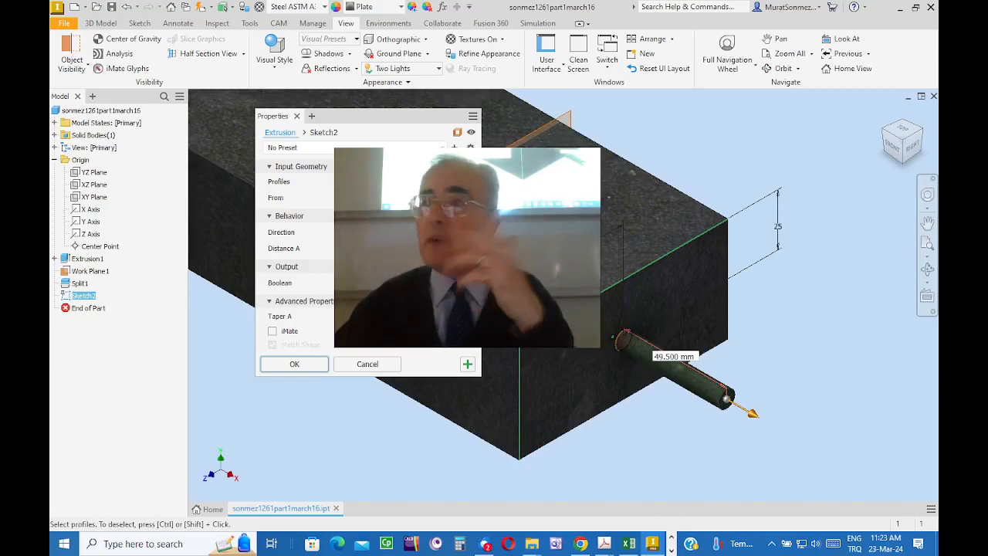
Step: Turn the circle's extrusion into a surface 18.75 mm long, symmetric about the end face, and create it
click(458, 134)
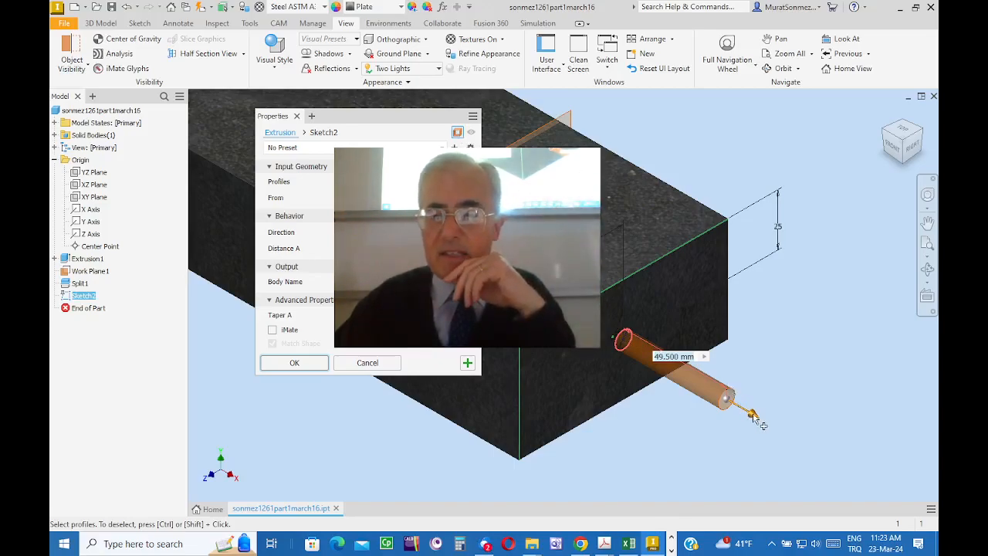
drag(755, 417, 690, 387)
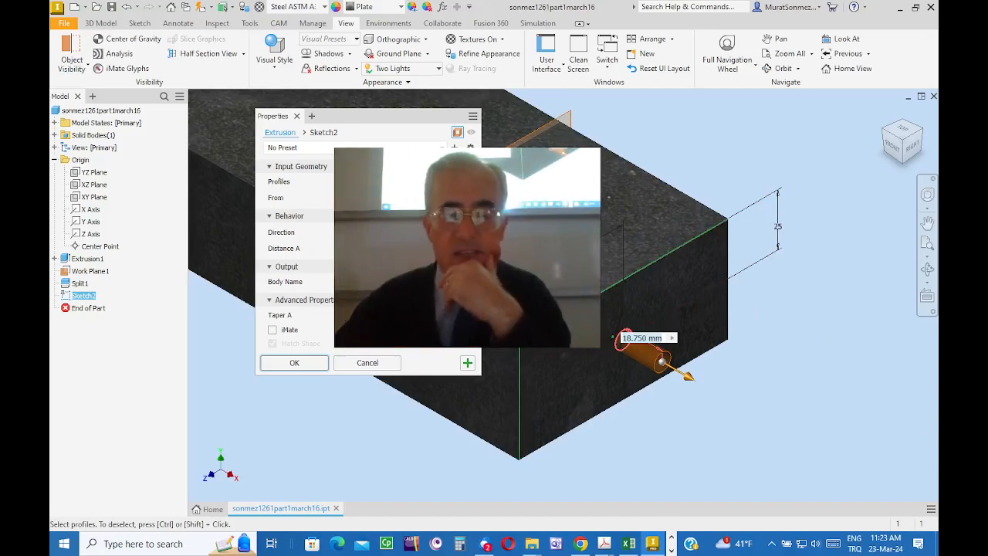
click(381, 232)
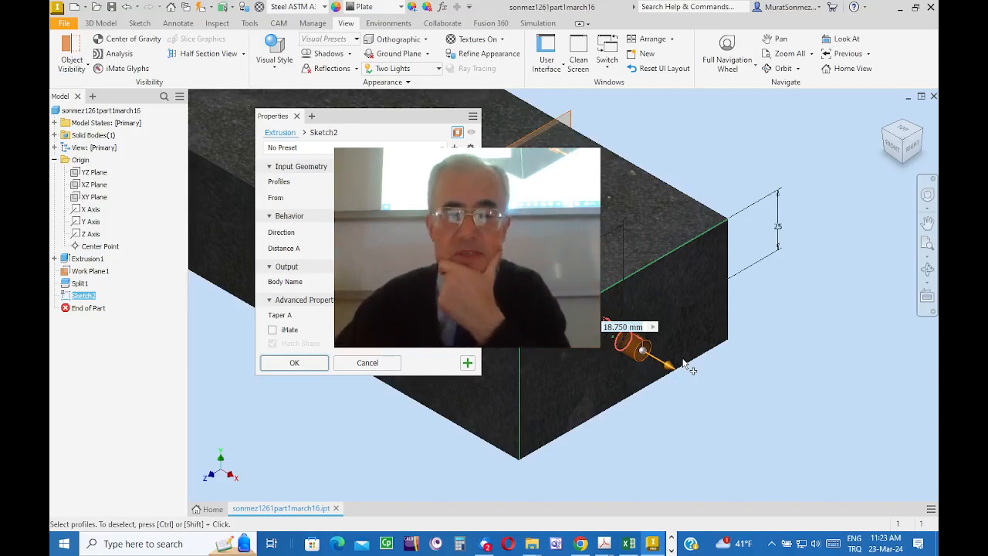
click(294, 363)
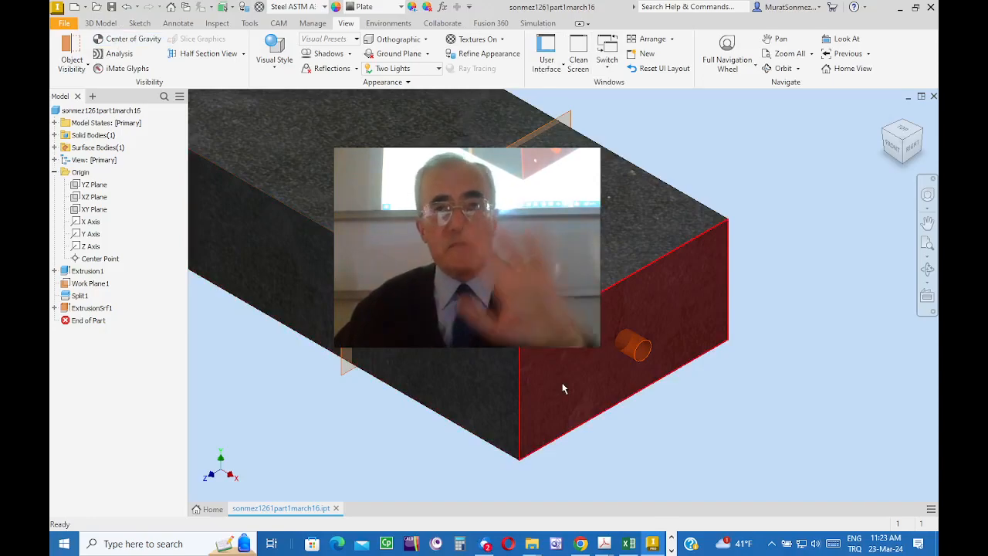
Step: Split the bar's front end face using the extruded 8 mm cylindrical surface as the splitting tool
click(108, 24)
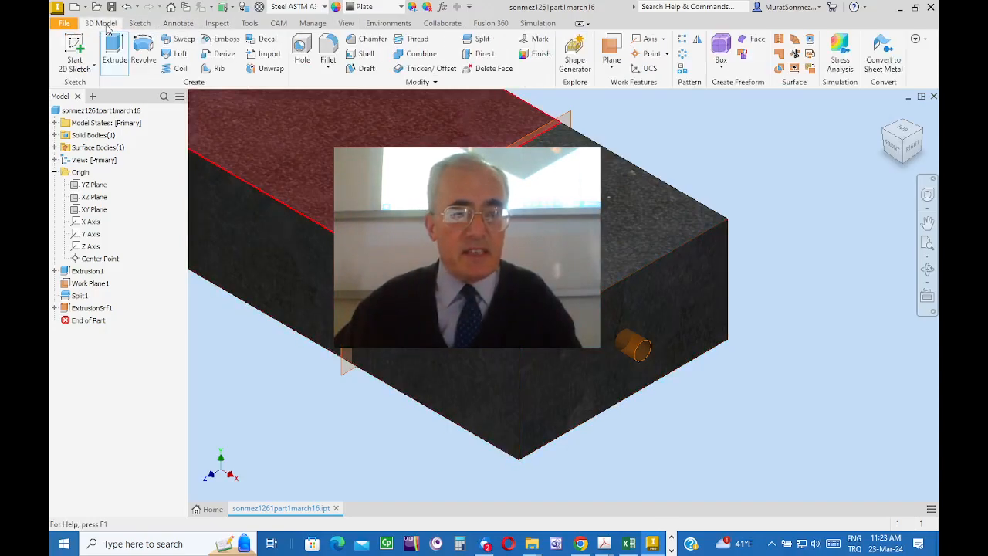
click(482, 39)
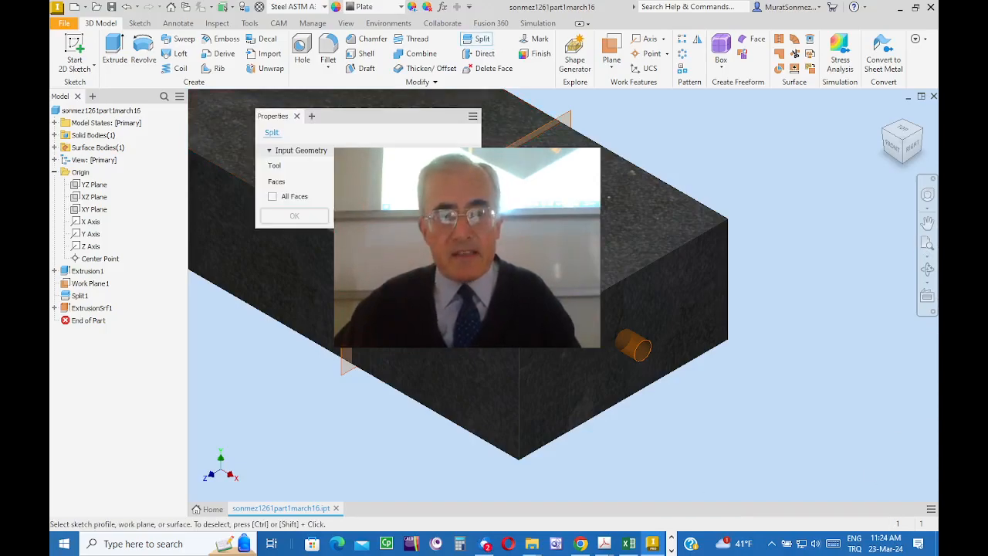
click(640, 348)
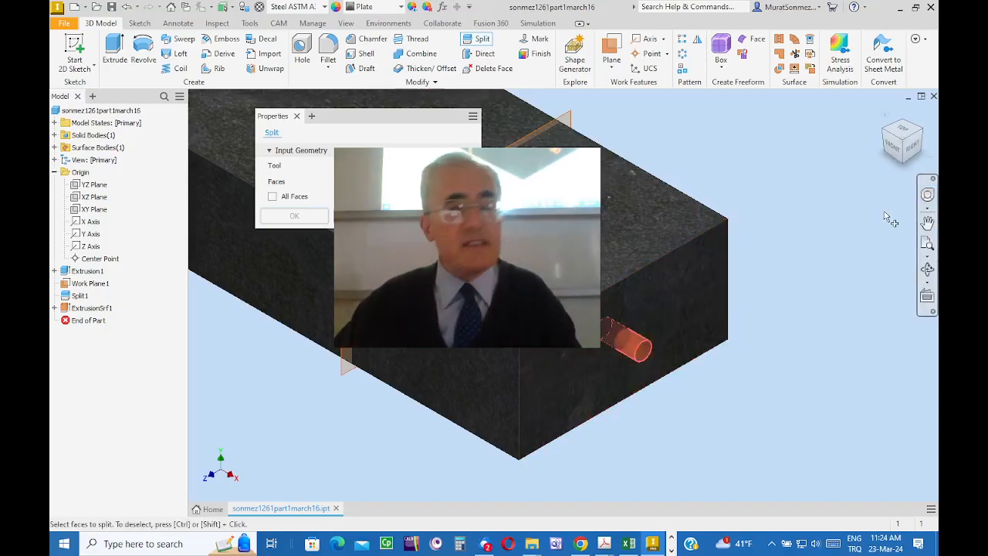
click(684, 306)
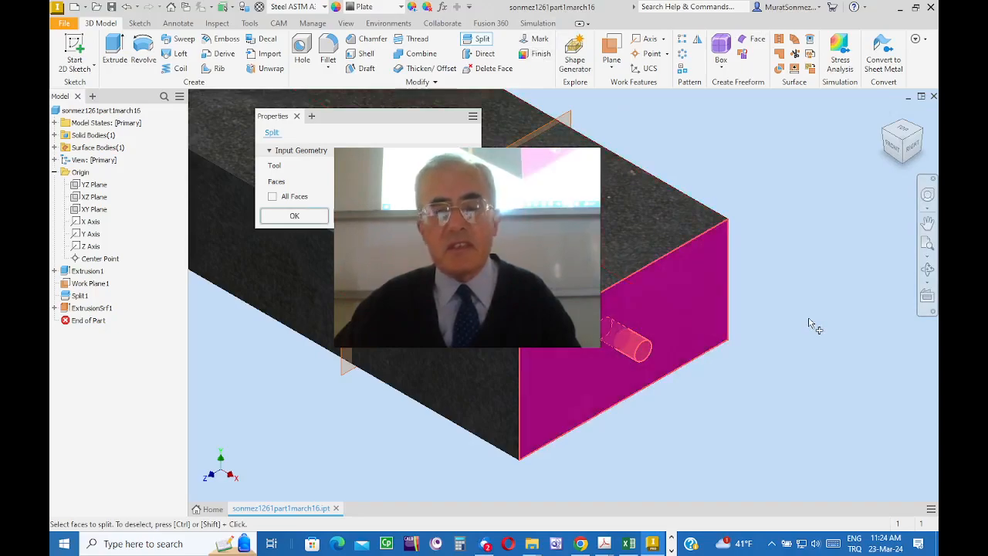
click(293, 216)
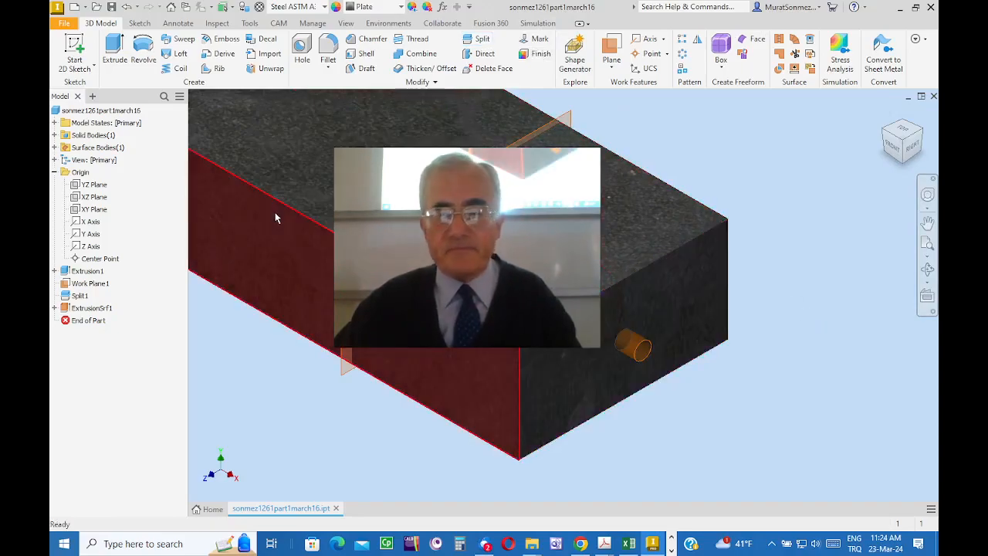
Step: Hide the offset work plane that was used to split the bar's upper face
middle_drag(827, 214, 922, 243)
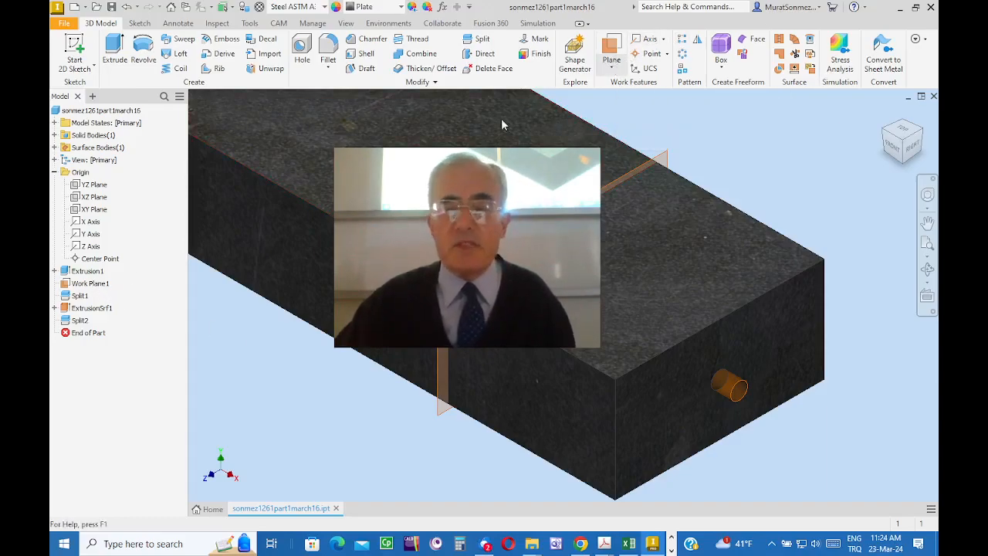
right_click(88, 288)
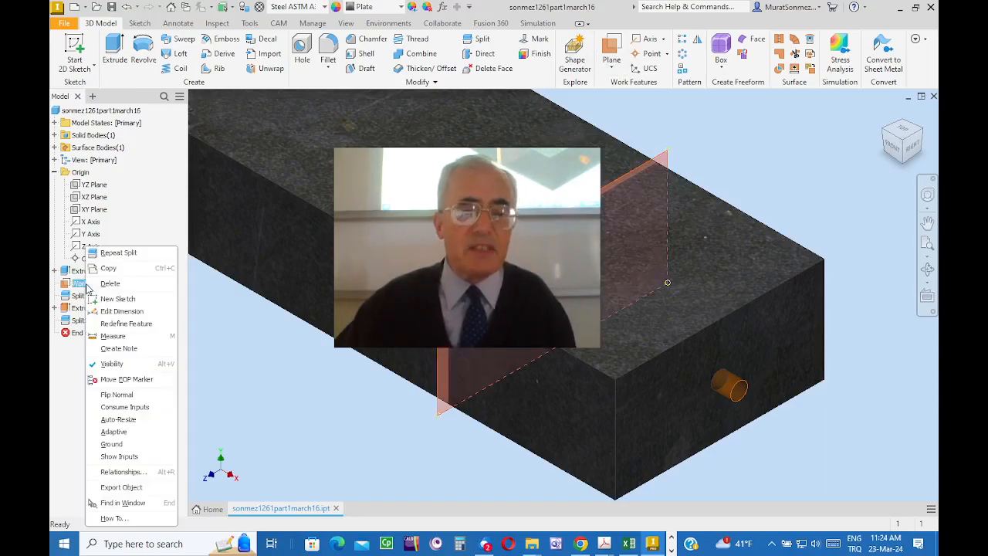
click(108, 363)
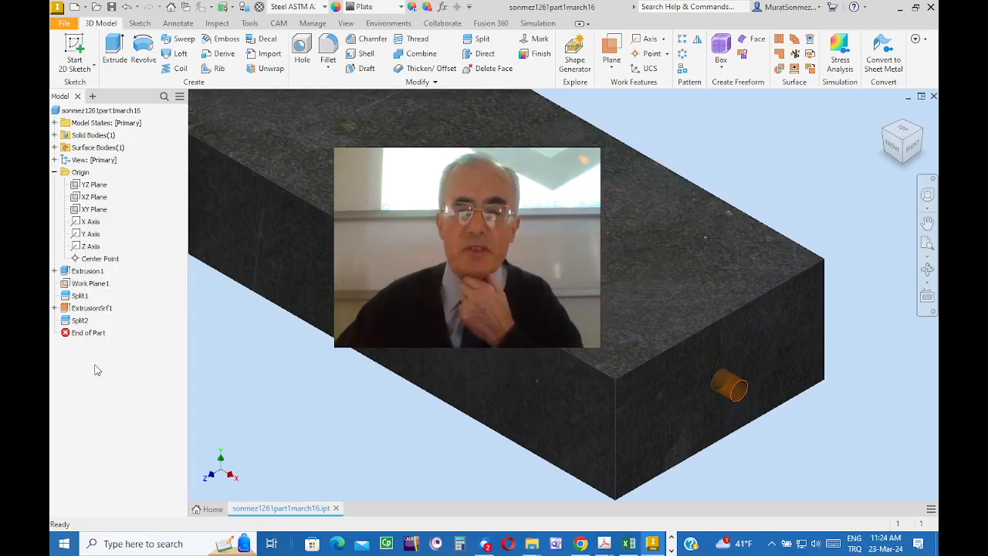
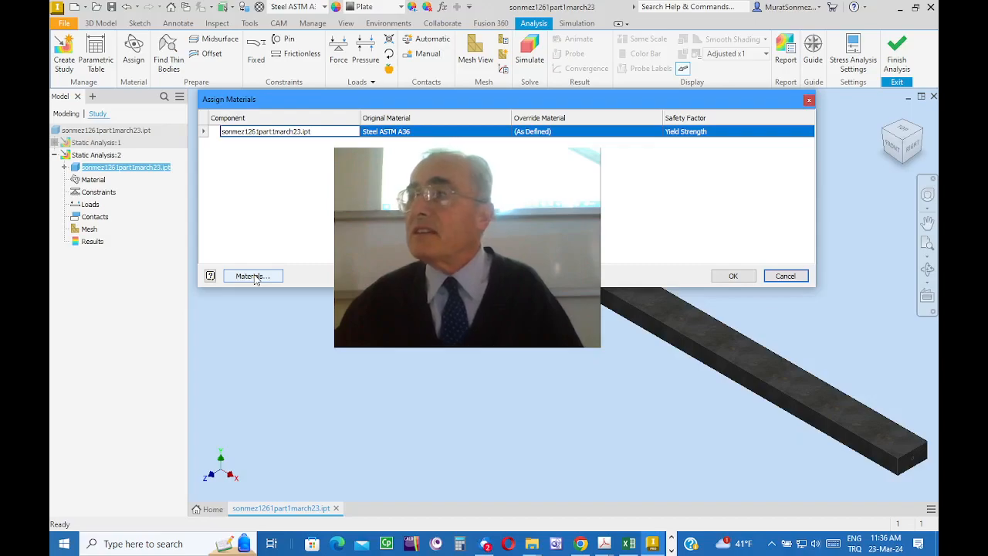
Step: Assign the bar's study material with Yield Strength as the basis for the safety factor
click(808, 134)
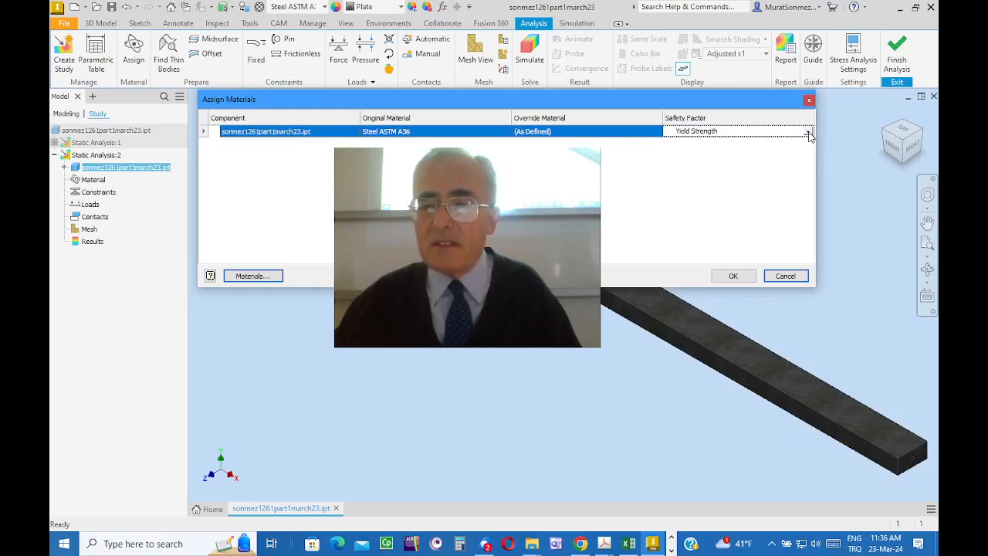
click(807, 132)
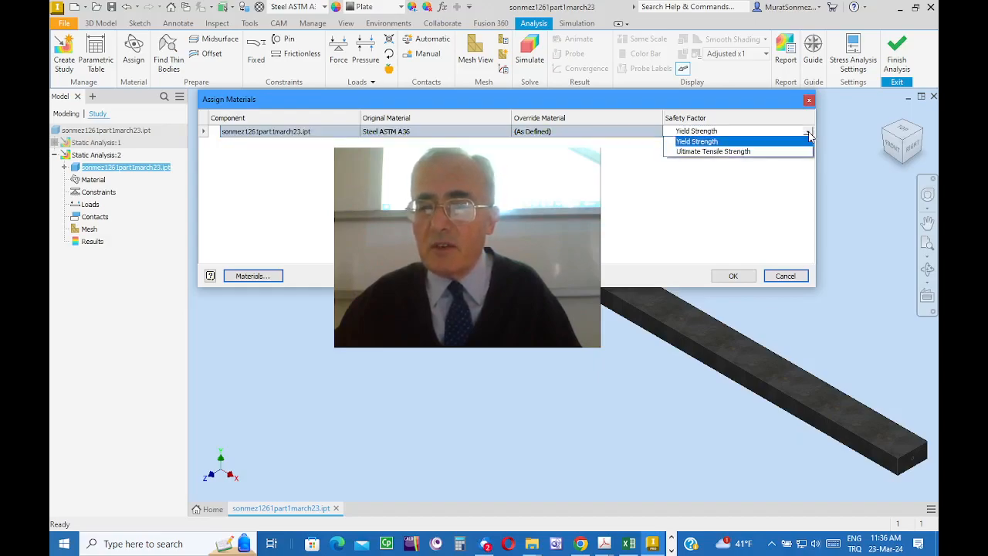
click(712, 142)
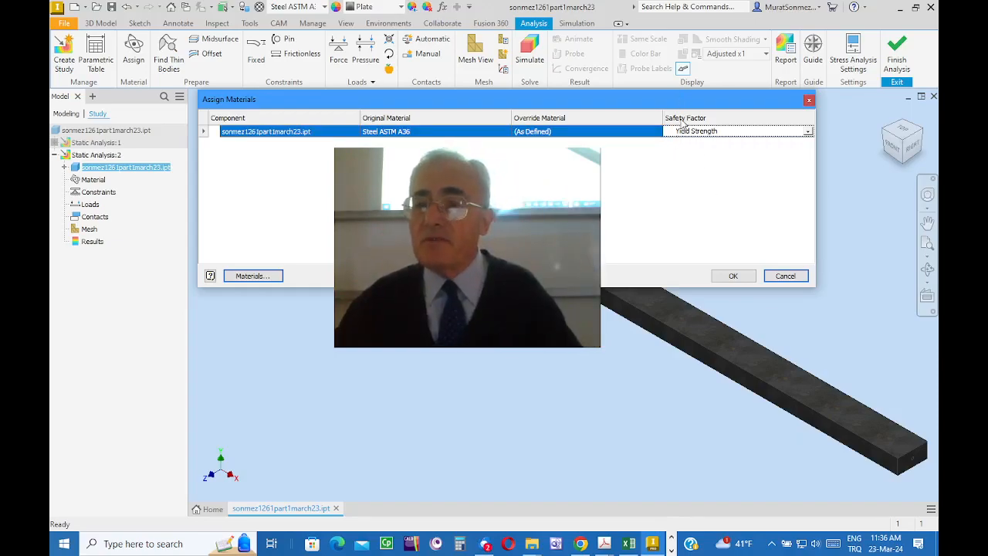
click(733, 276)
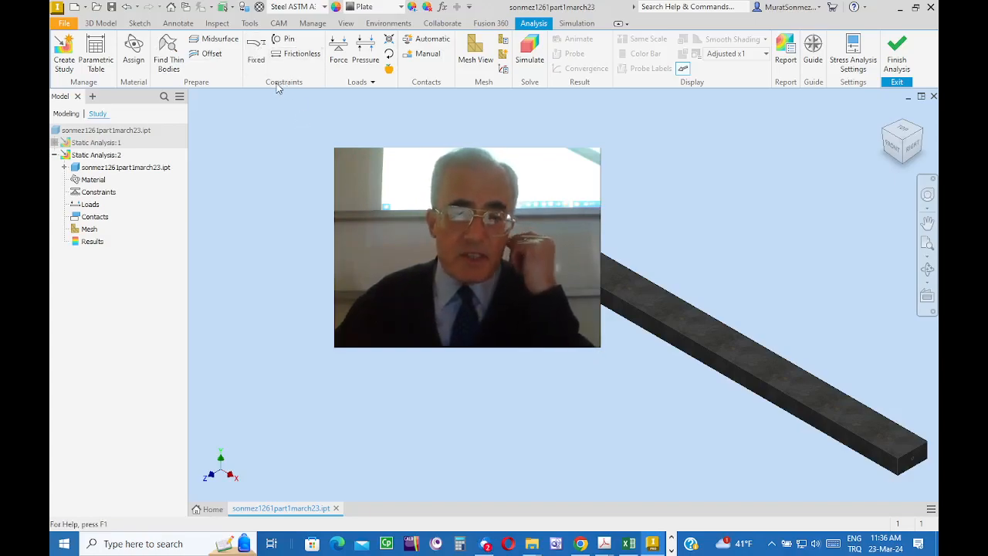
Step: Add a fixed constraint to the bar's back end face, opposite the end with the split circle
click(253, 54)
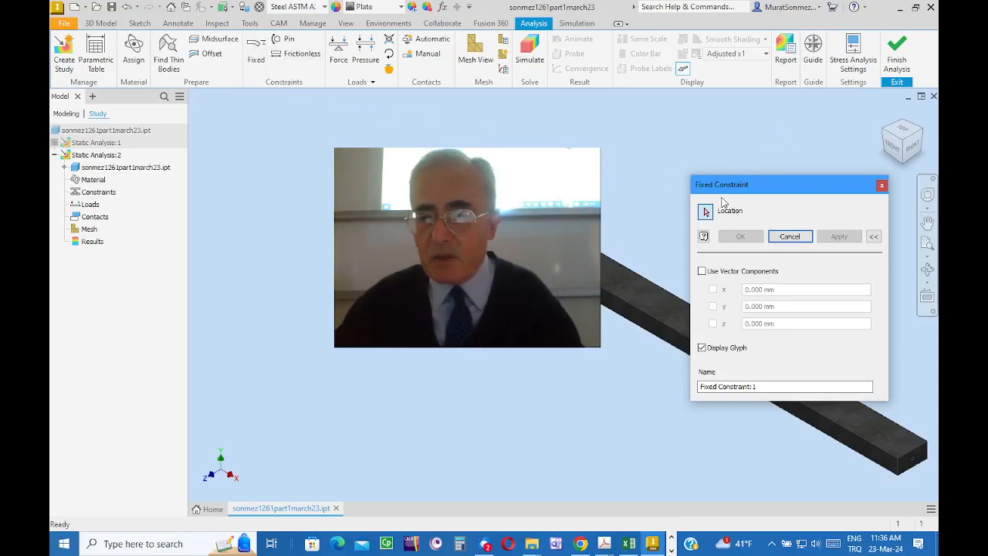
click(885, 131)
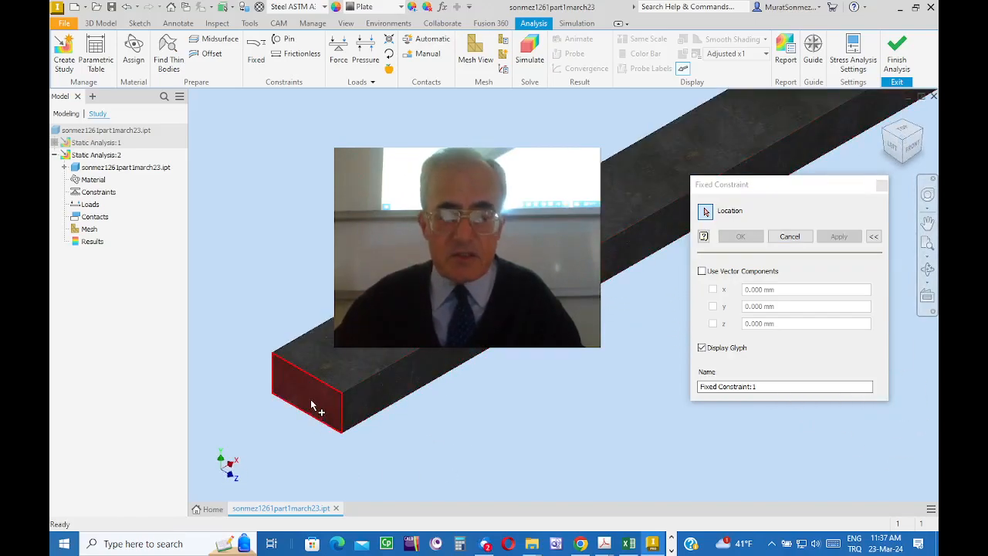
click(317, 402)
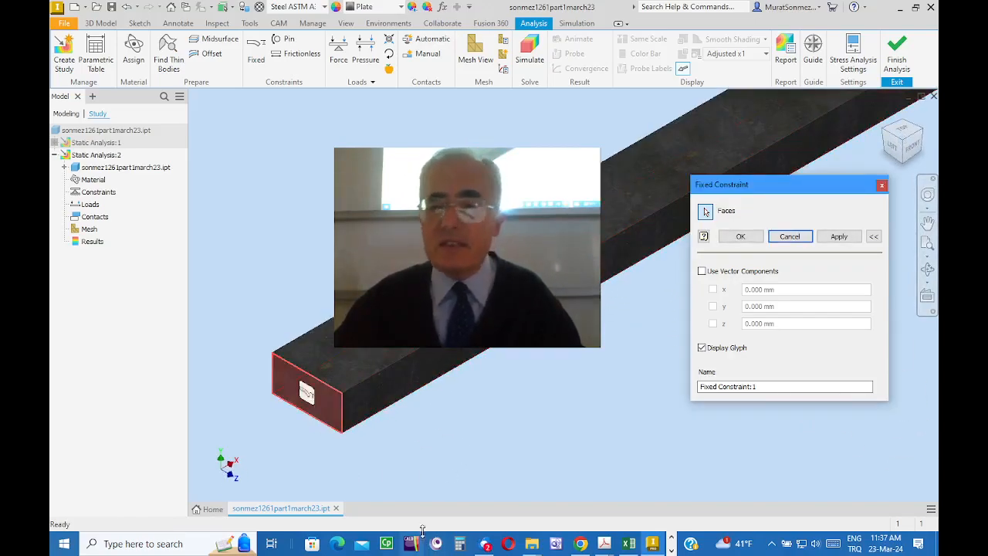
click(743, 236)
Step: Define a 2 kN force load acting on the small circular split face at the bar's front end
scroll(564, 401, up, 5)
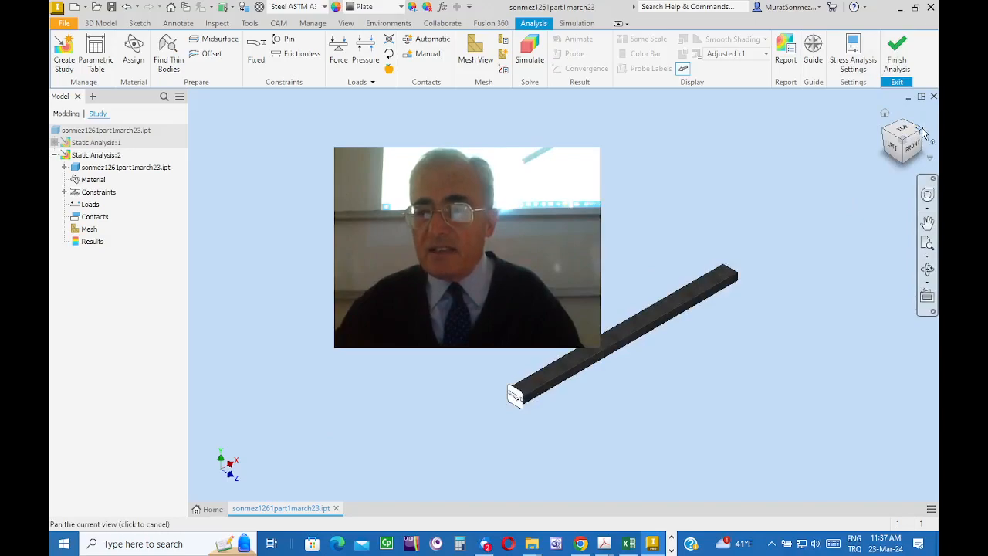
click(885, 114)
scroll(704, 461, down, 4)
middle_drag(751, 352, 658, 443)
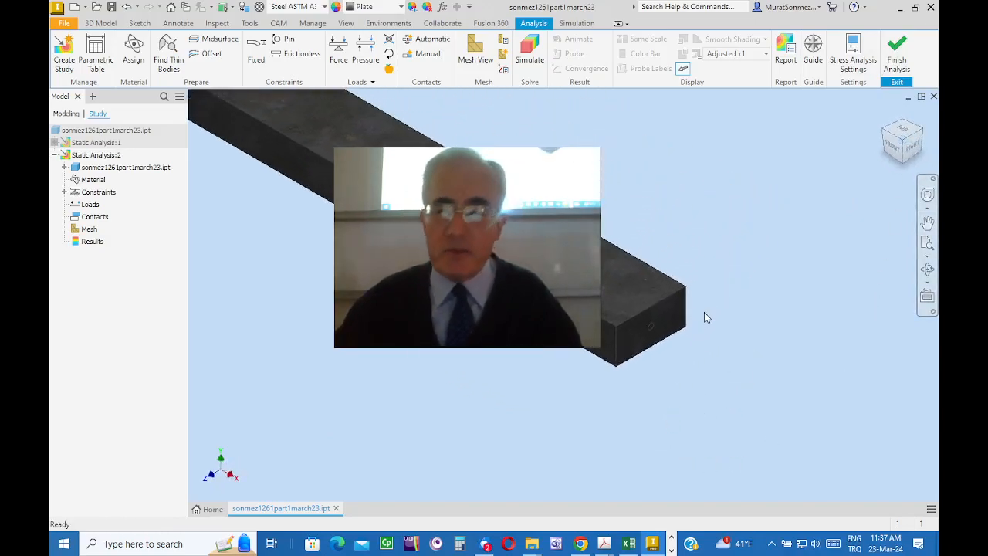
scroll(705, 316, down, 2)
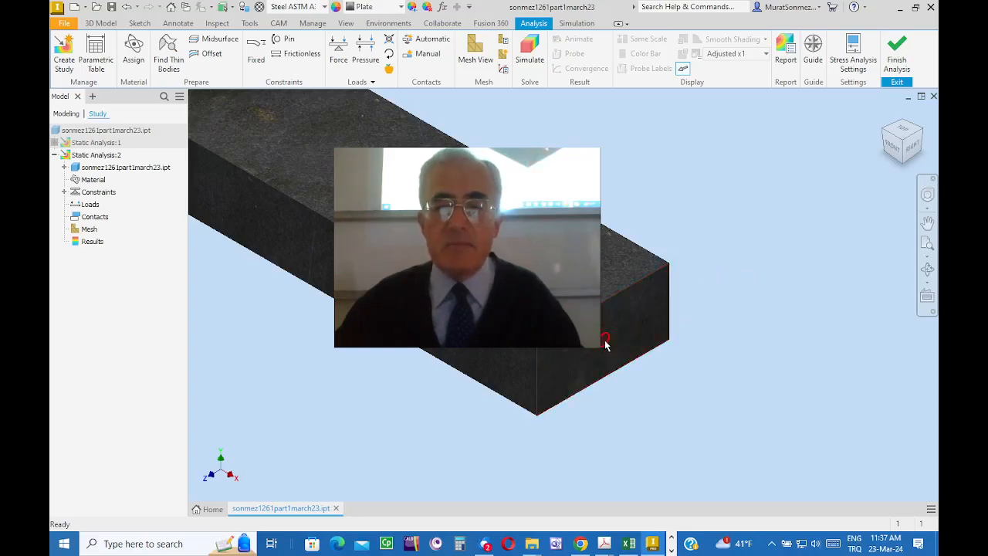
click(337, 47)
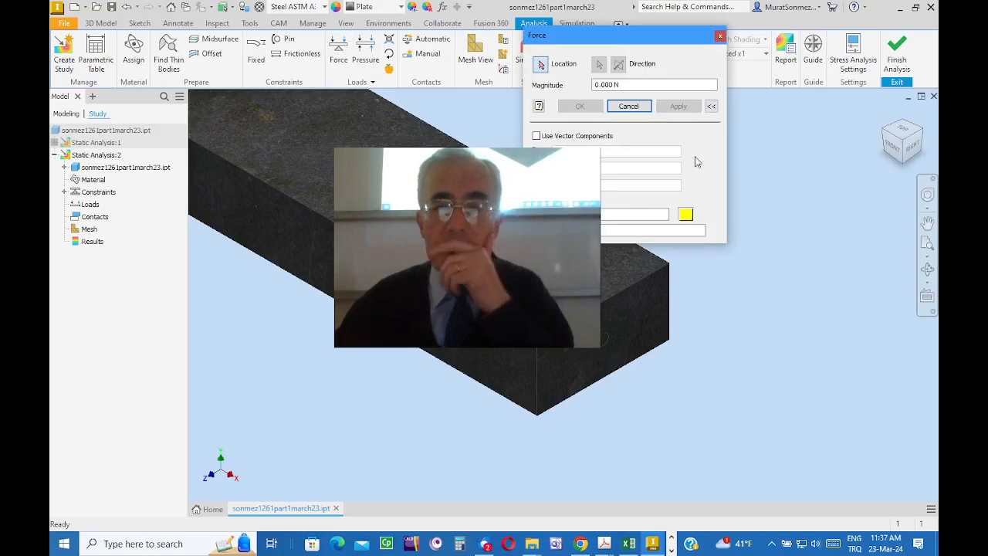
drag(638, 44, 792, 80)
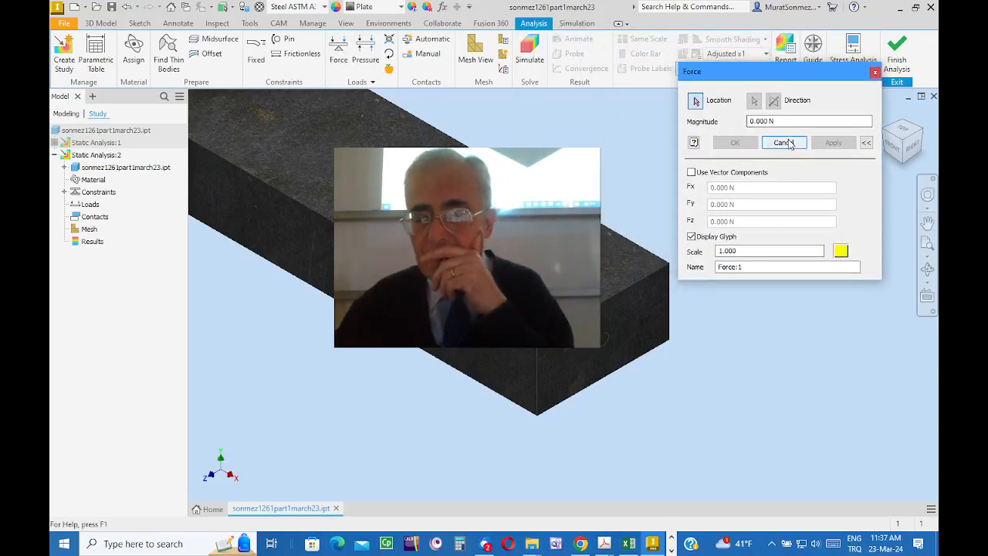
click(692, 173)
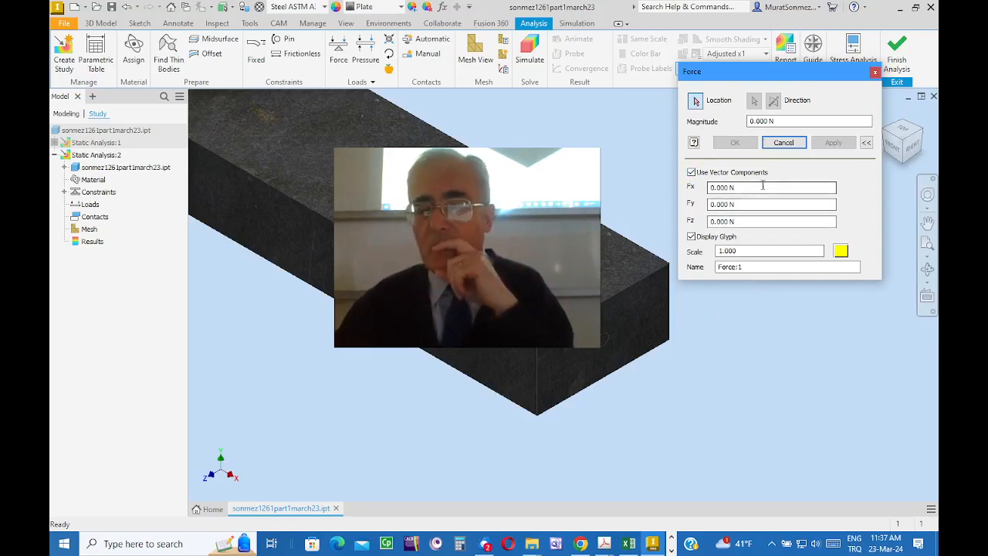
click(691, 172)
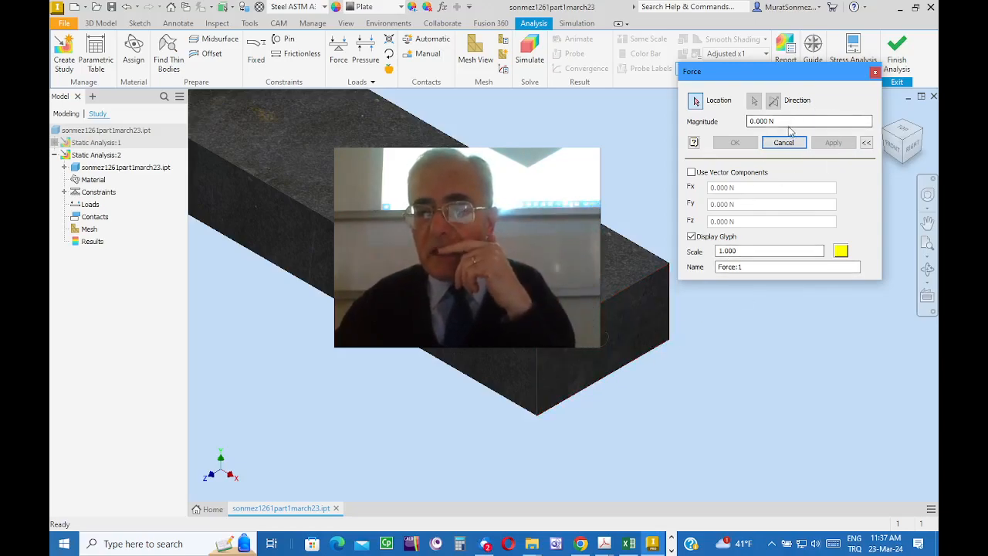
click(765, 122)
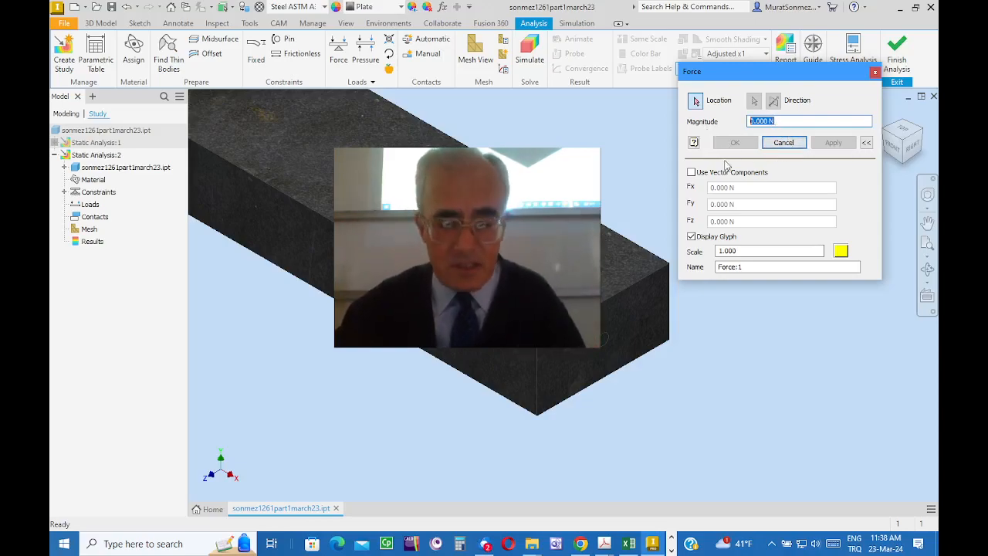
text(2)
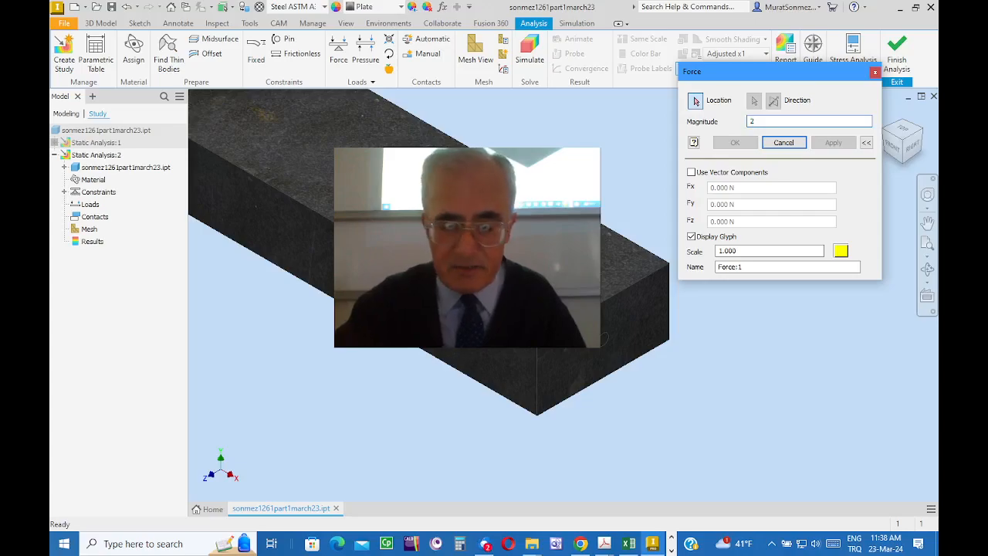
text(kN)
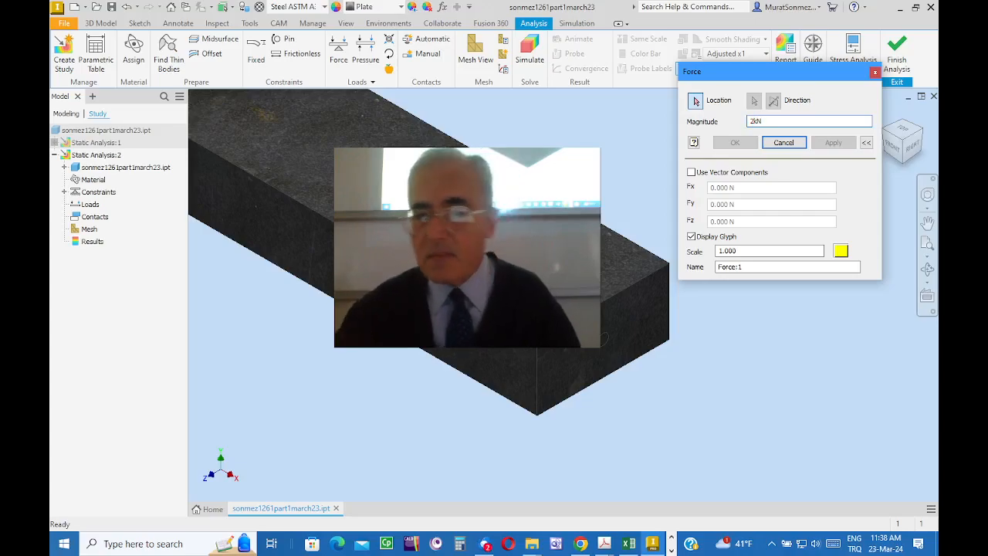
scroll(643, 340, up, 3)
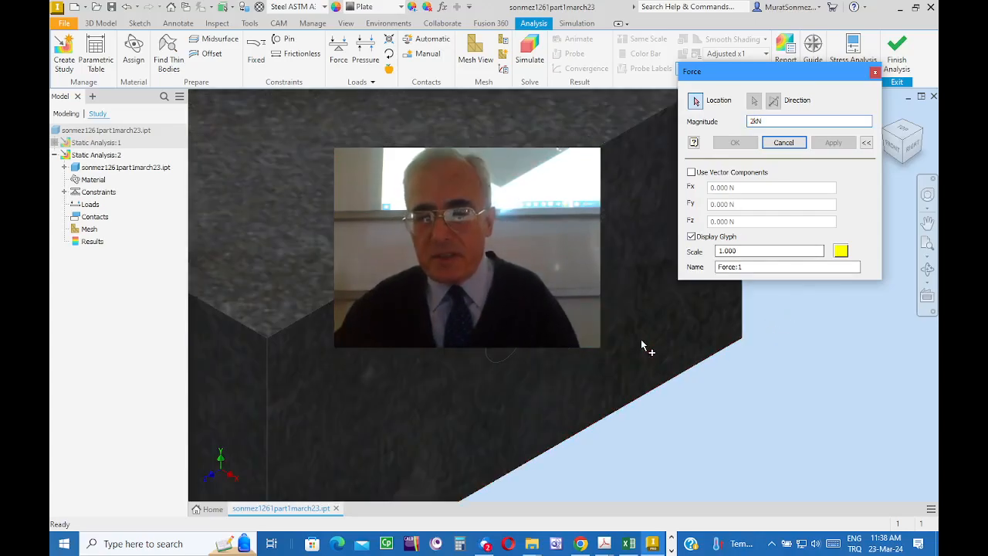
click(513, 350)
scroll(935, 426, down, 3)
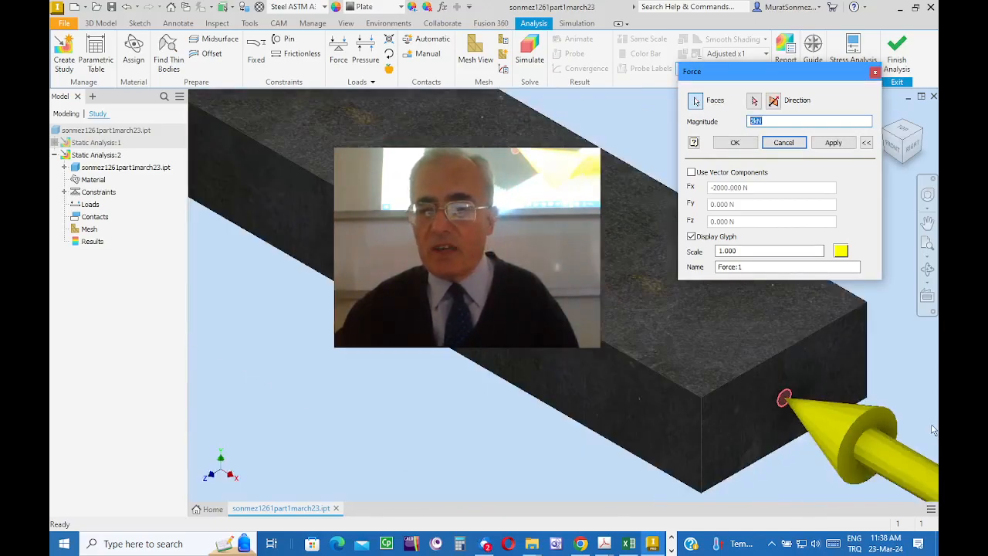
Step: Reverse the force direction so it pulls outward from the bar's front end, and create the load
middle_drag(911, 404, 654, 360)
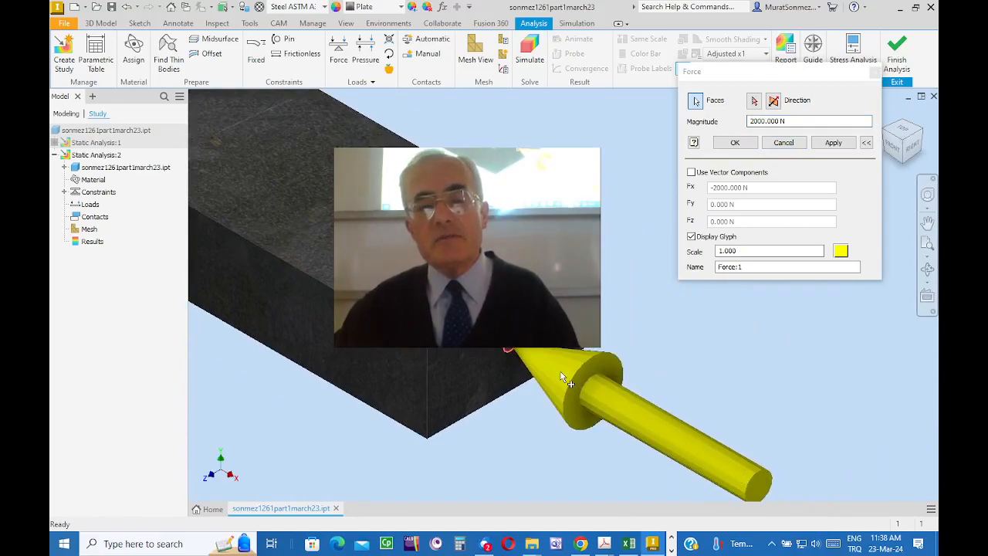
scroll(510, 352, up, 3)
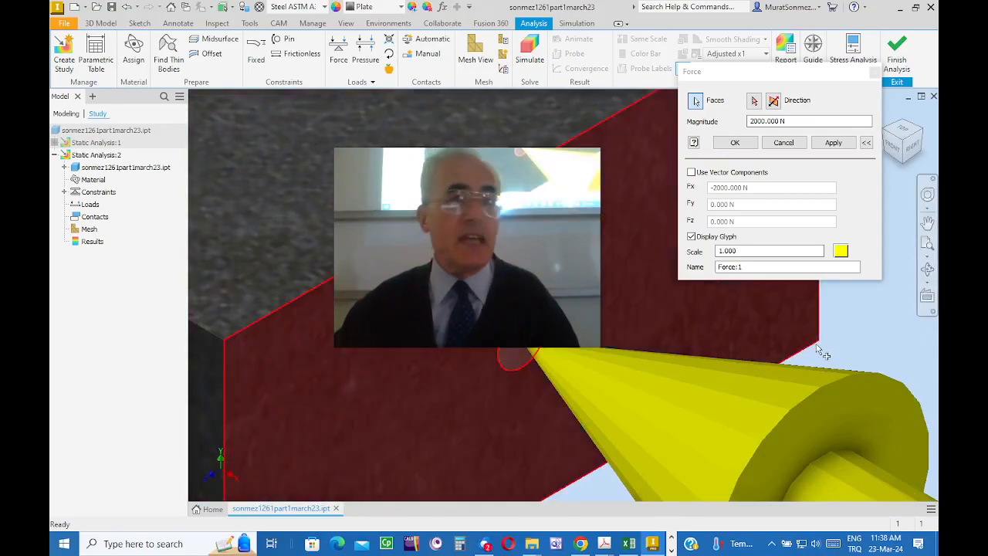
scroll(823, 351, down, 3)
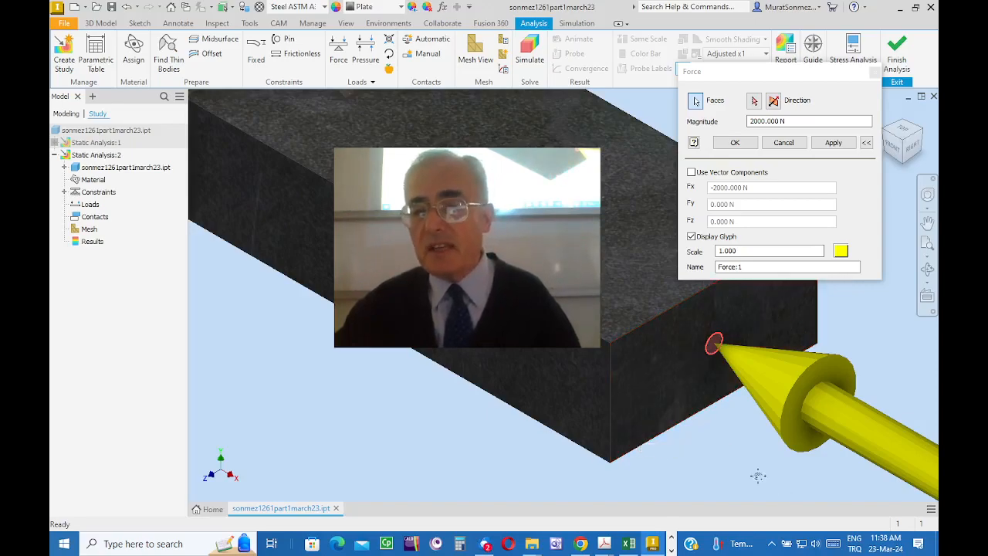
middle_drag(758, 475, 614, 454)
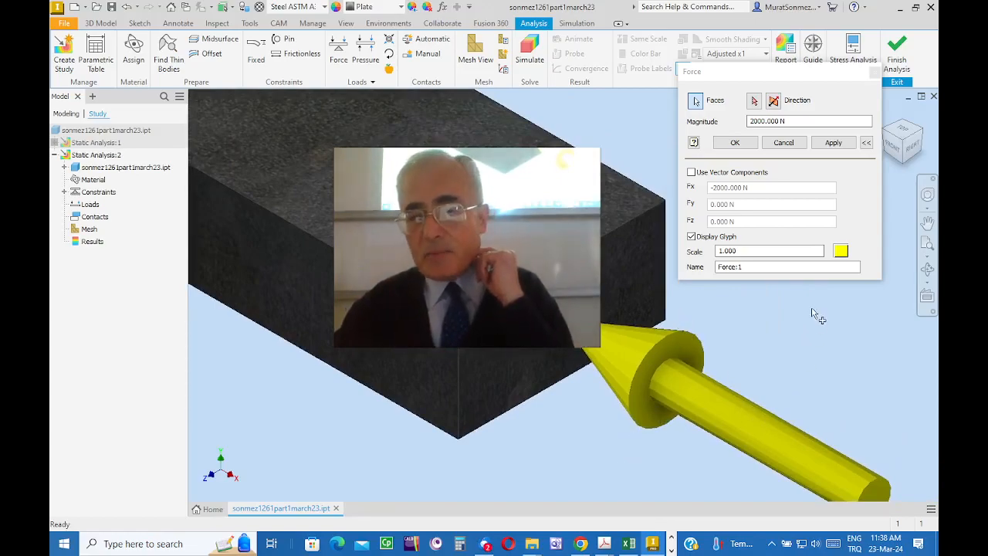
click(775, 105)
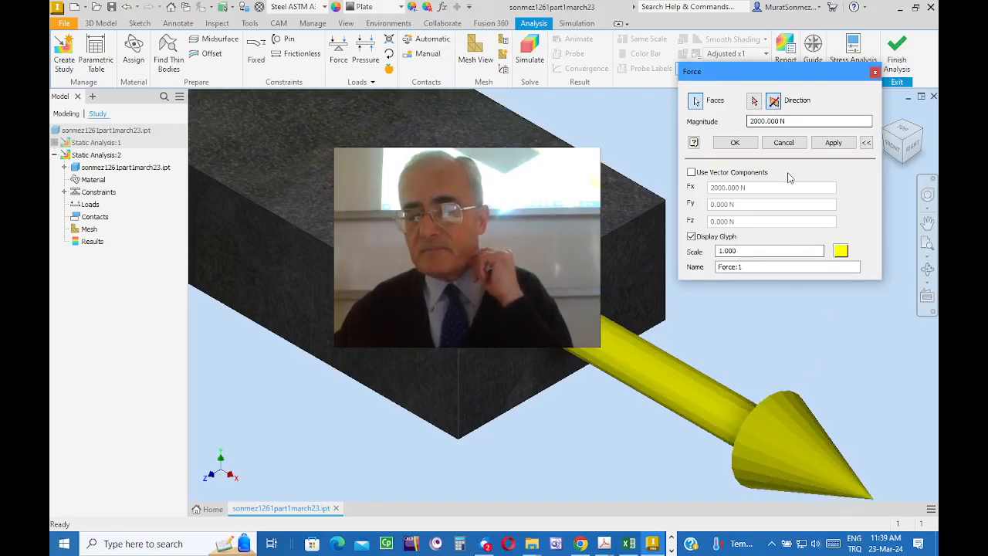
middle_drag(844, 305, 680, 386)
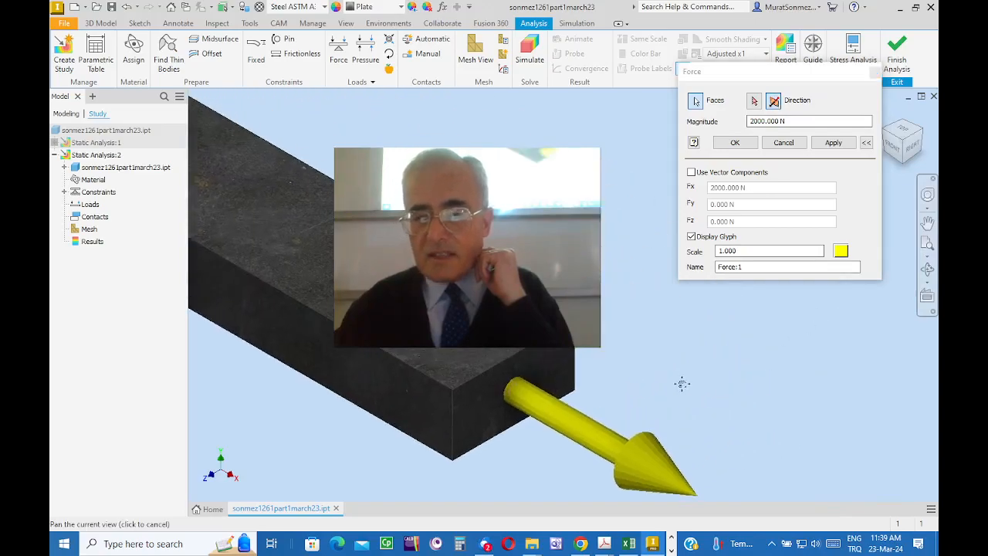
click(735, 142)
Step: Generate the finite element mesh and display it on the whole bar
scroll(752, 298, up, 4)
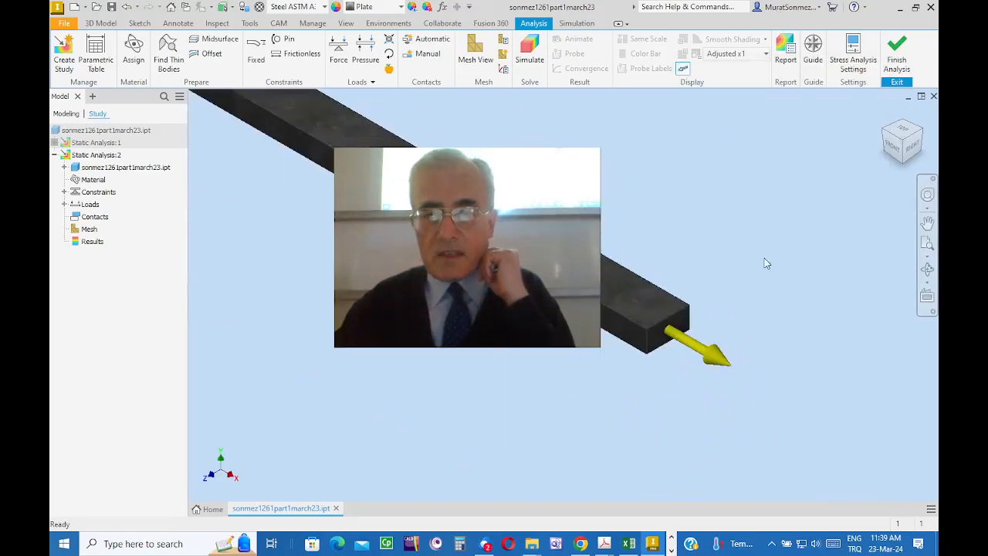
middle_drag(764, 259, 917, 376)
scroll(785, 296, up, 2)
middle_drag(754, 267, 693, 272)
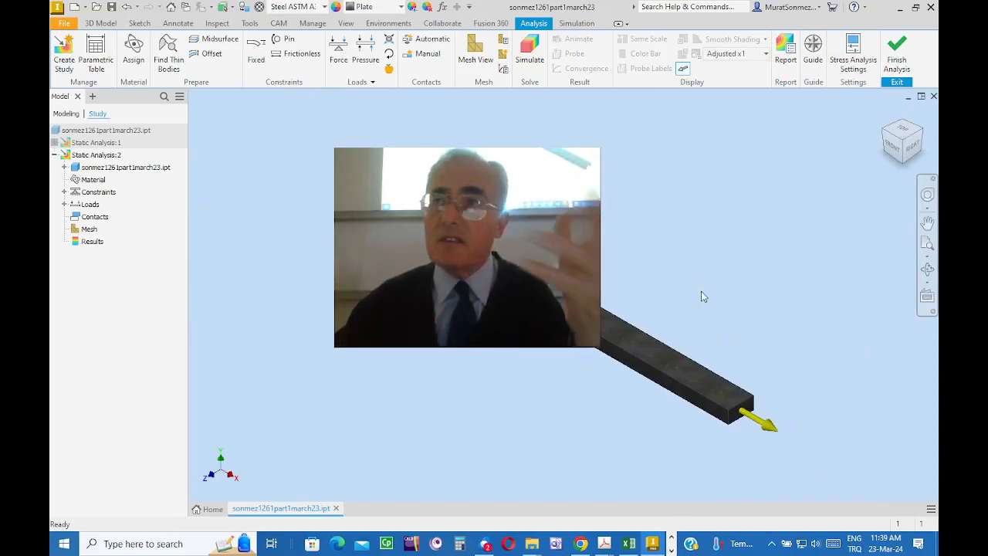
click(470, 46)
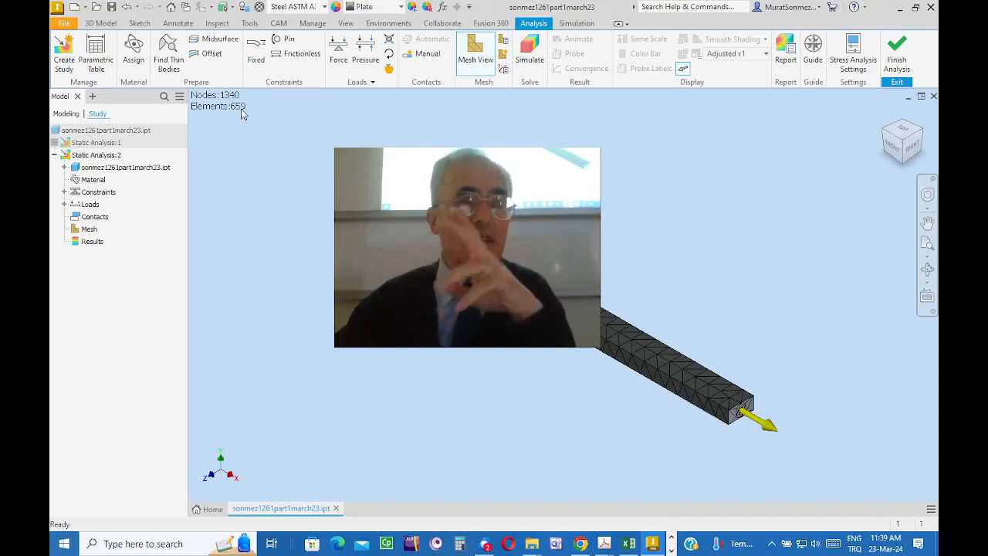
middle_drag(666, 307, 669, 322)
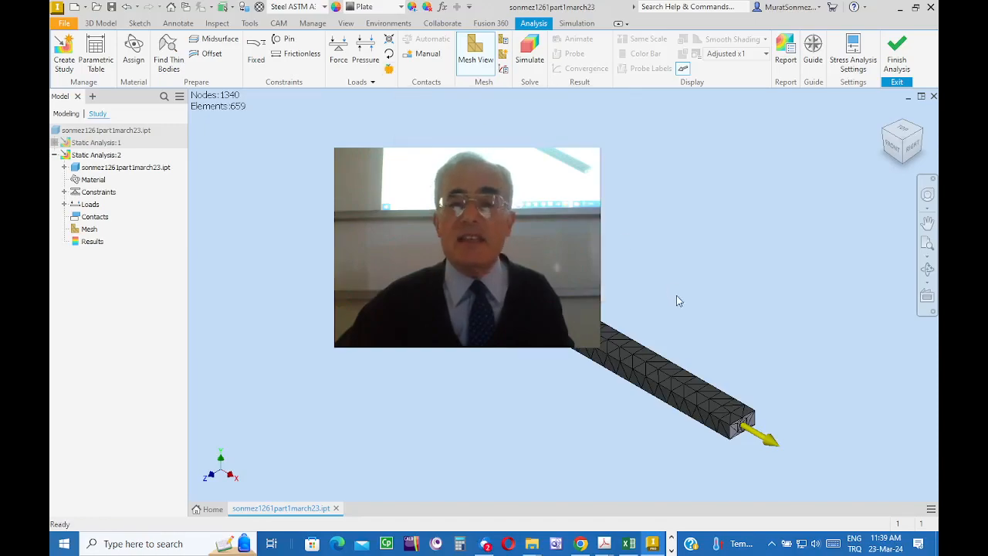
click(388, 71)
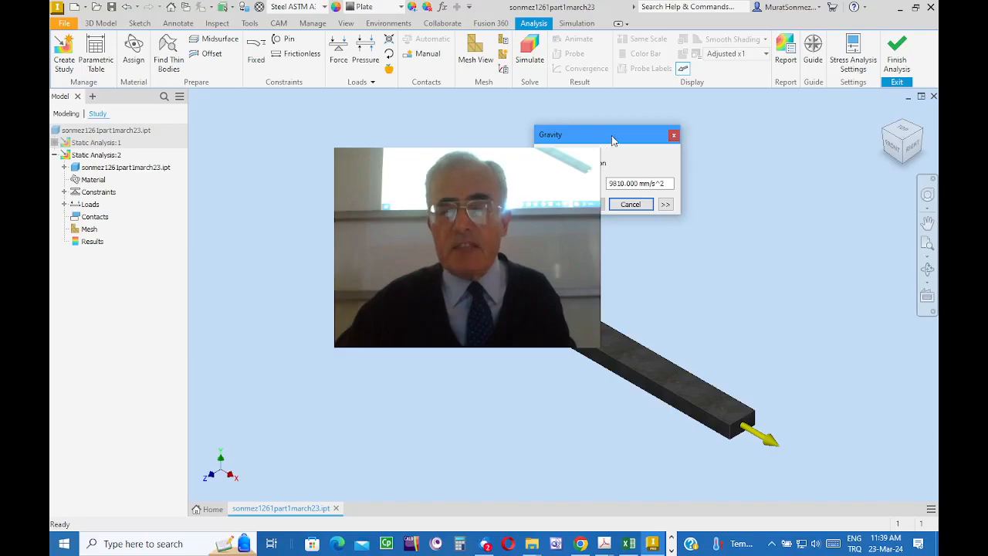
drag(612, 140, 632, 109)
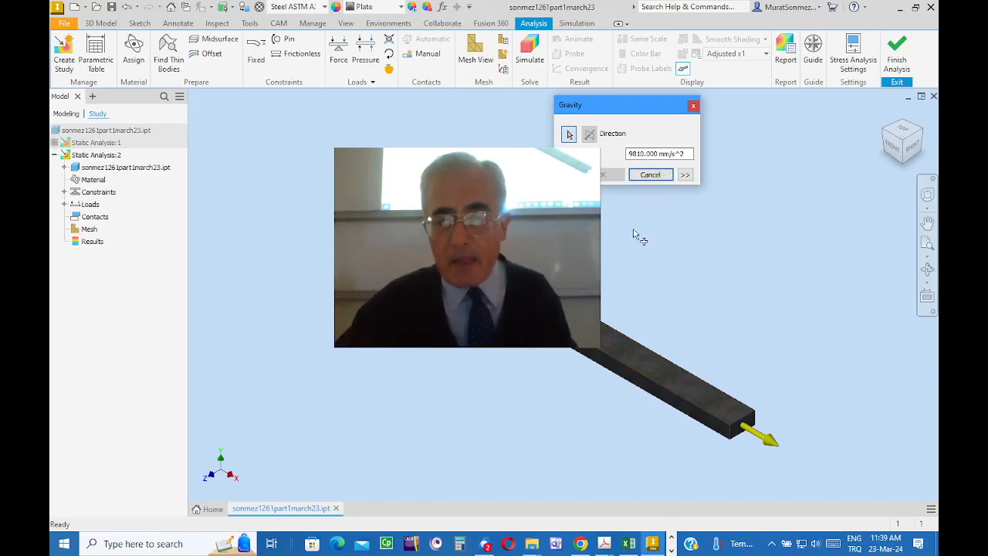
click(614, 336)
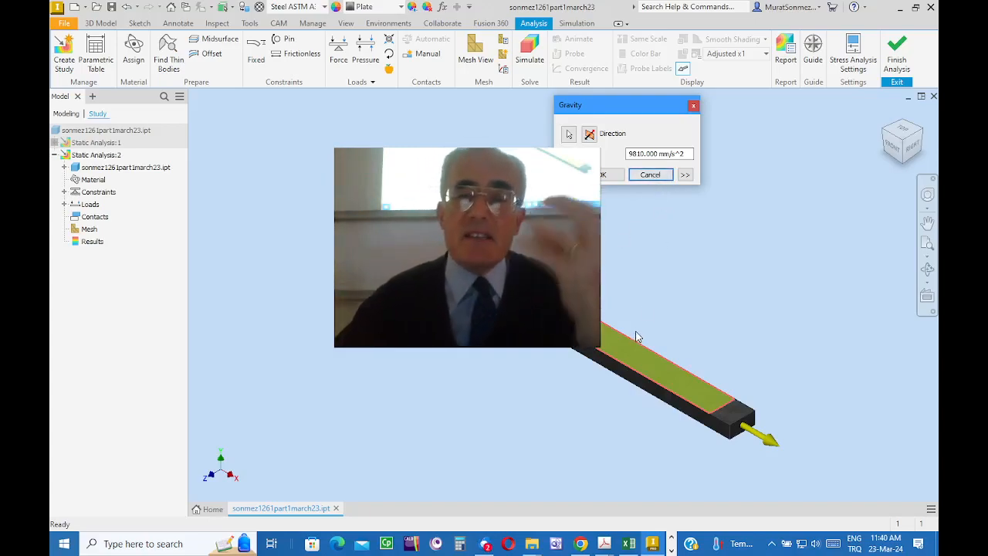
click(651, 175)
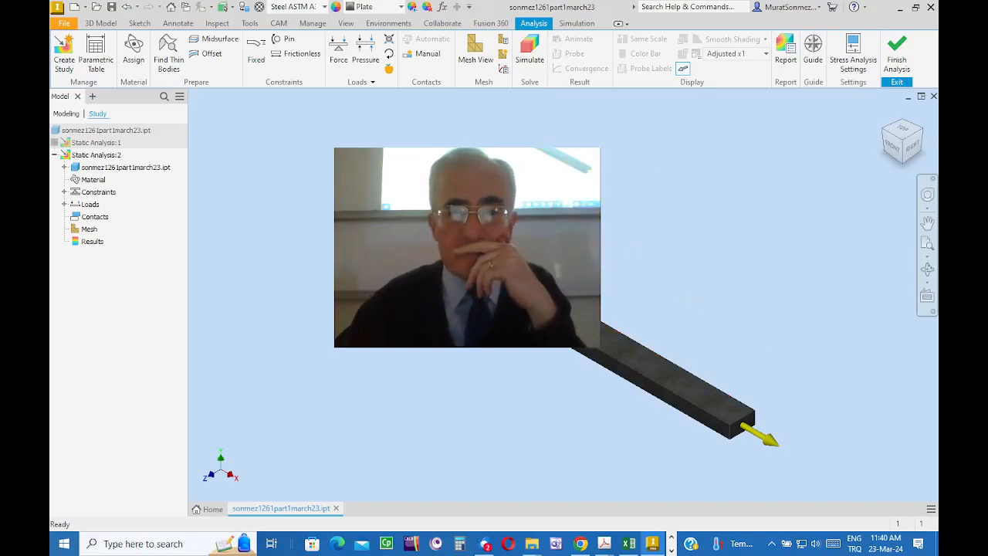
Step: Run the stress simulation for the second static analysis
click(533, 46)
click(683, 227)
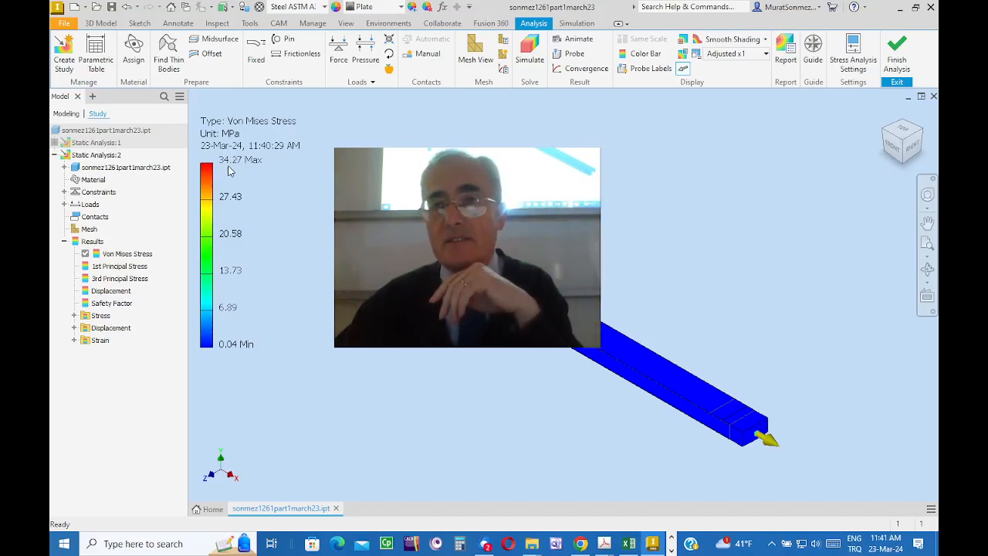
Step: Hide the boundary condition glyphs and examine the Von Mises stress around the circular loaded face
middle_drag(726, 355, 663, 318)
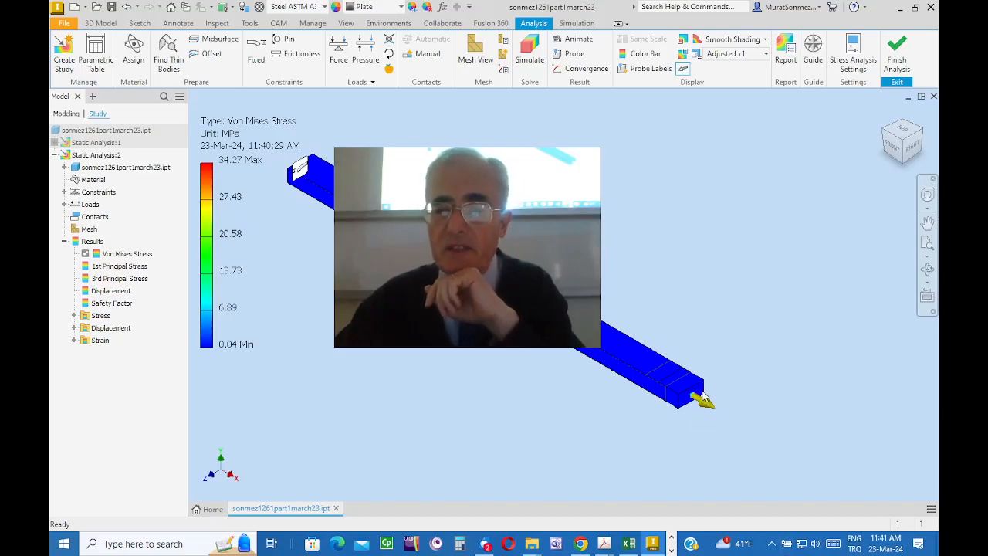
scroll(702, 397, down, 10)
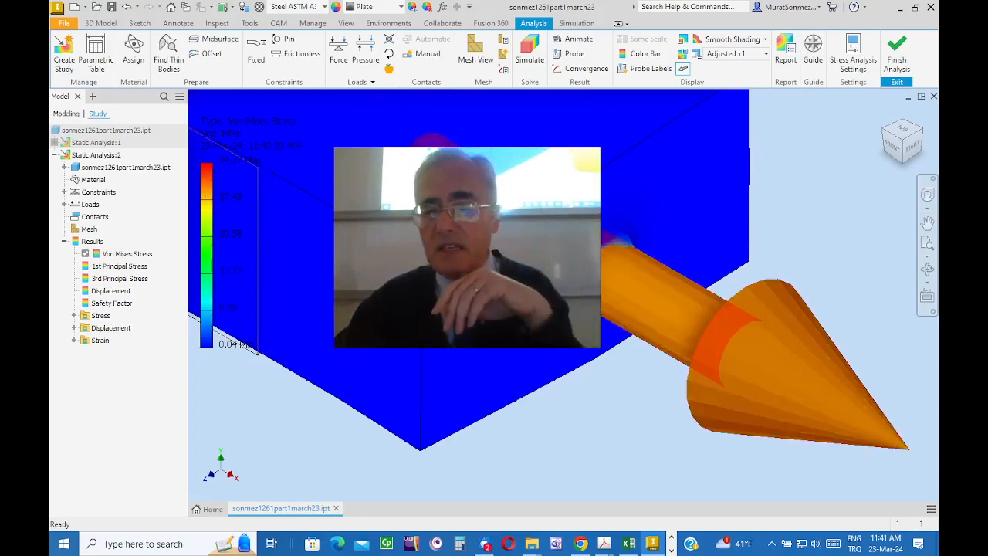
scroll(780, 330, down, 3)
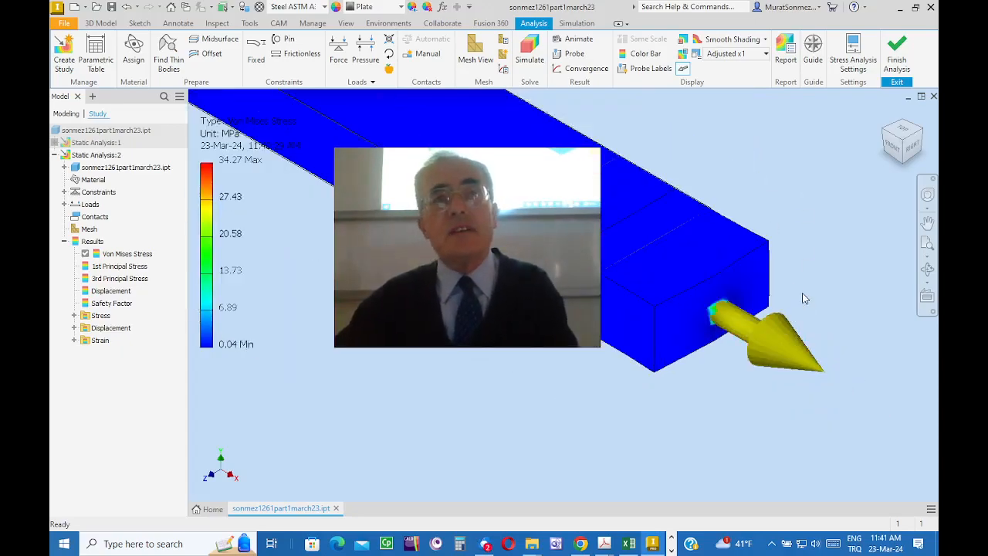
middle_drag(763, 181, 771, 275)
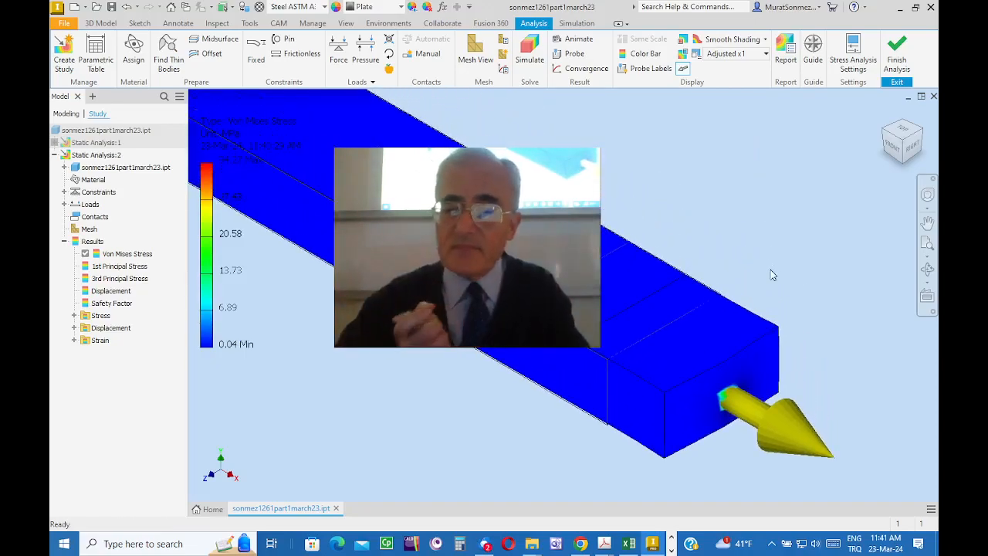
click(682, 70)
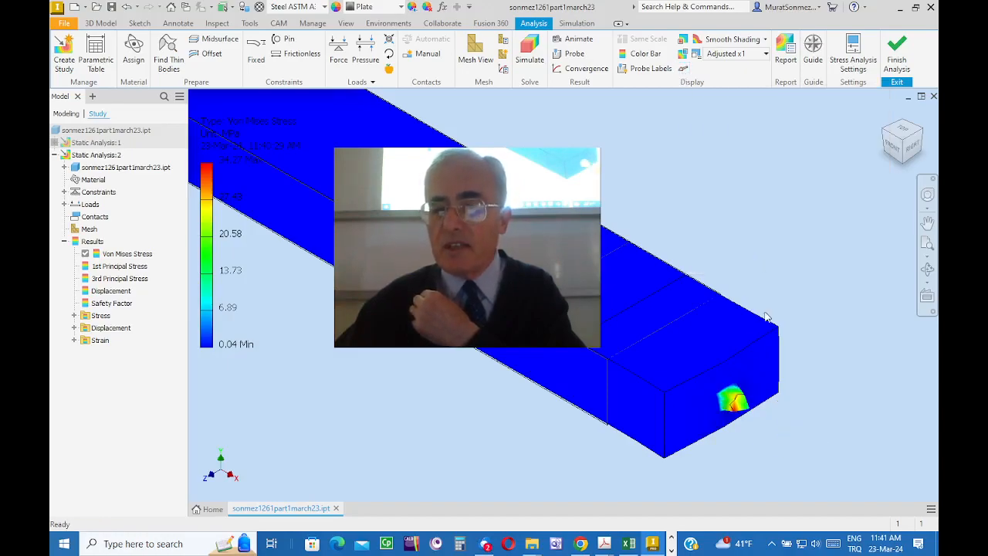
scroll(751, 439, down, 4)
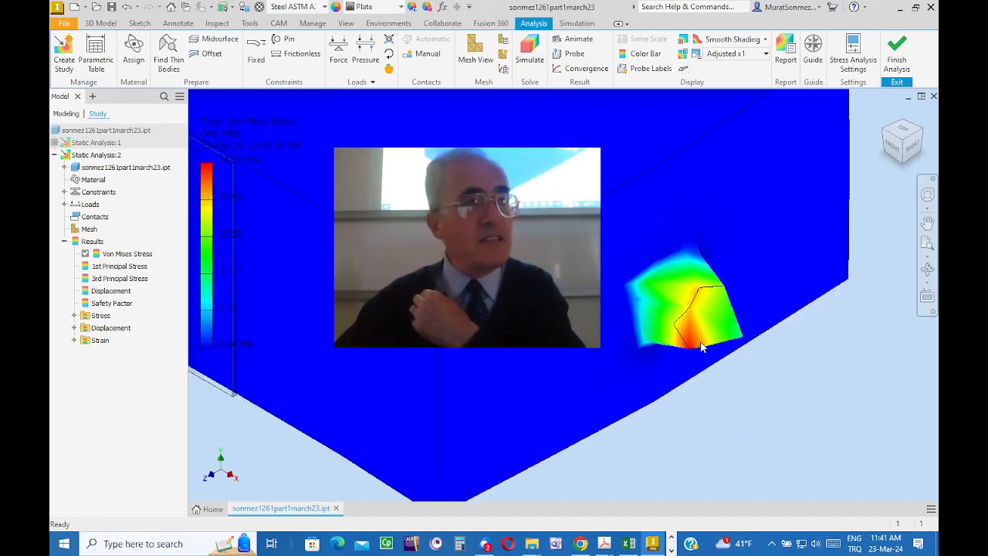
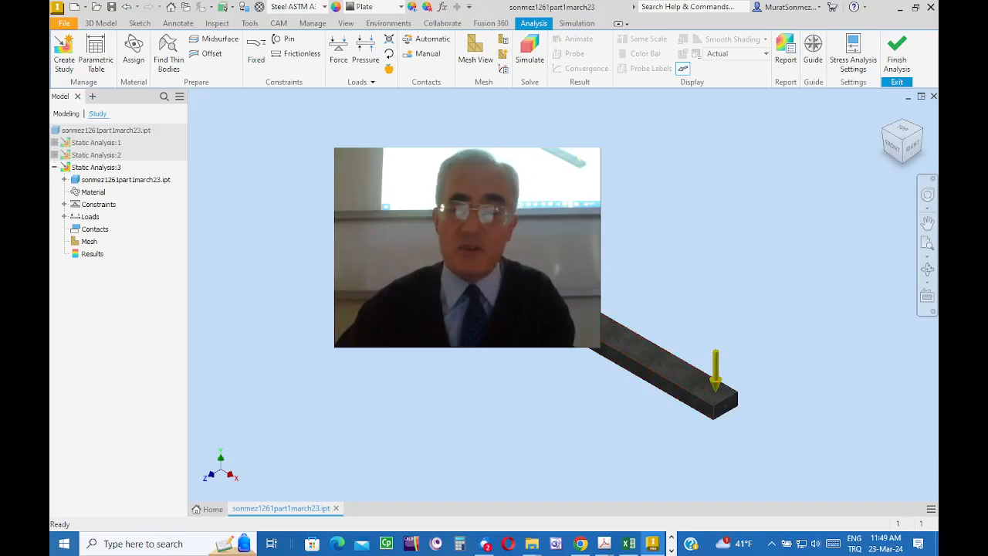
Step: Set the default material display units to Metric Standard (MPa, kg, J) in the Material Browser
middle_drag(631, 202, 602, 201)
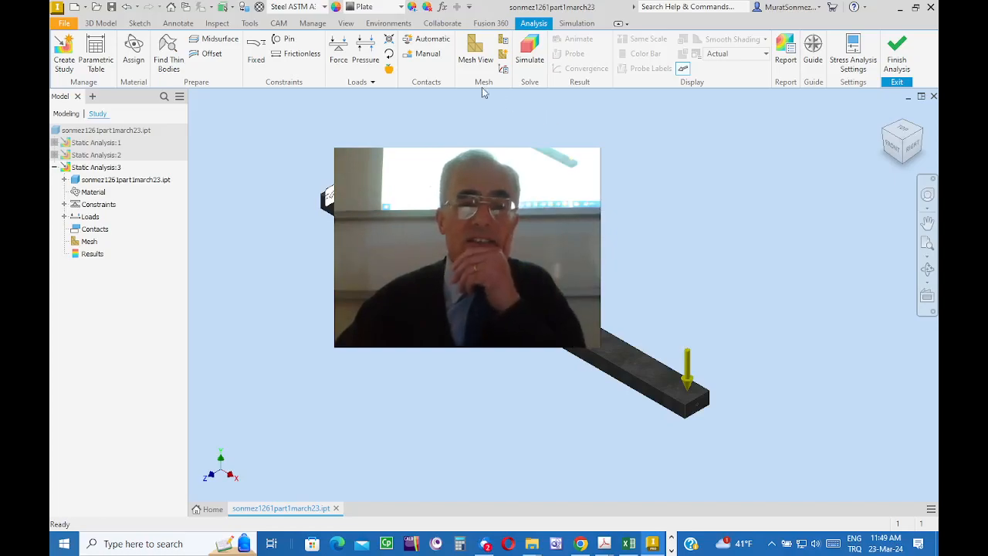
click(259, 7)
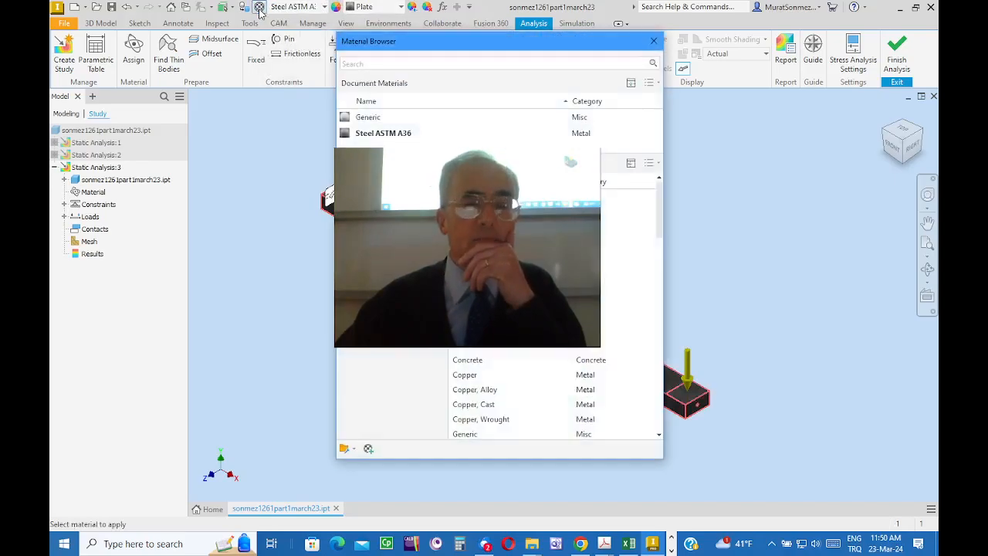
drag(454, 44, 430, 29)
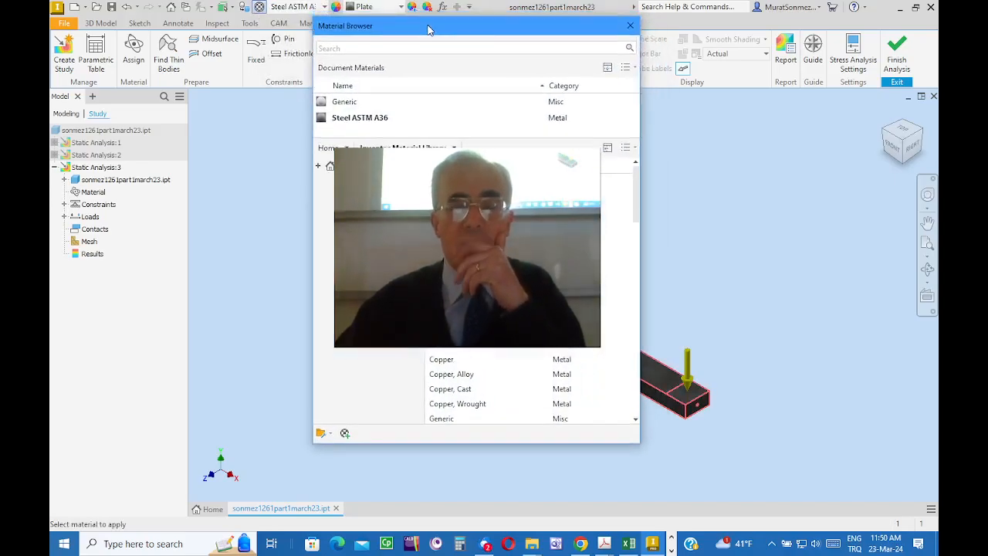
mouse_move(472, 240)
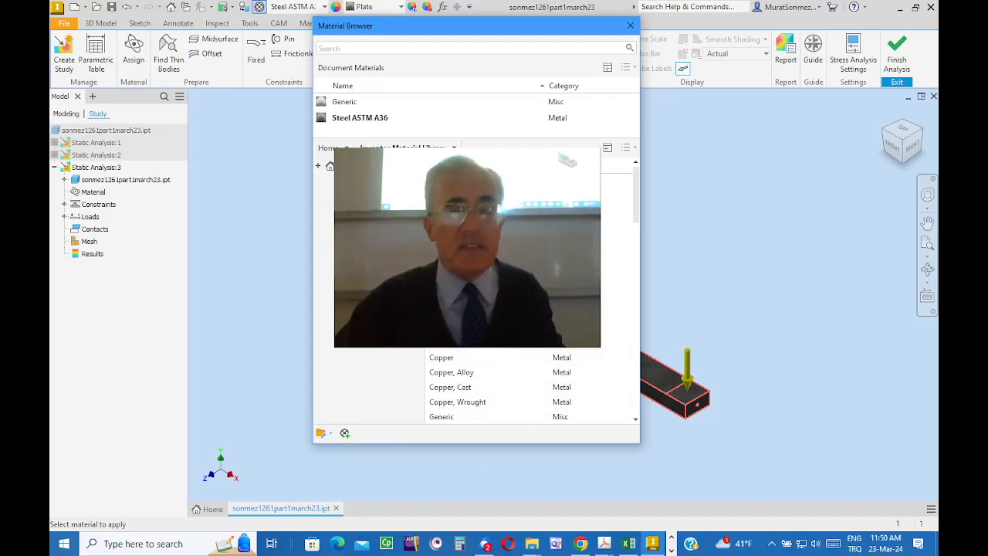
click(331, 435)
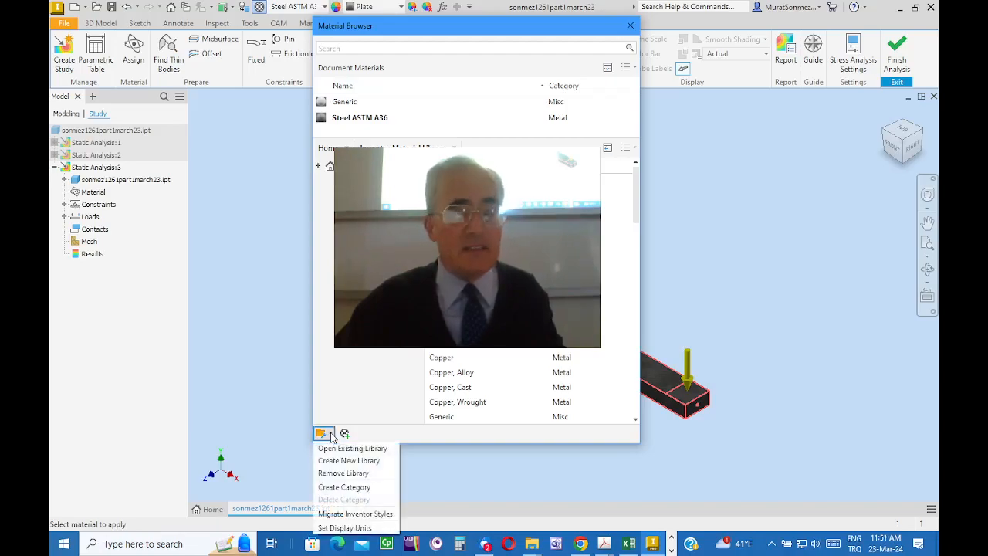
click(343, 529)
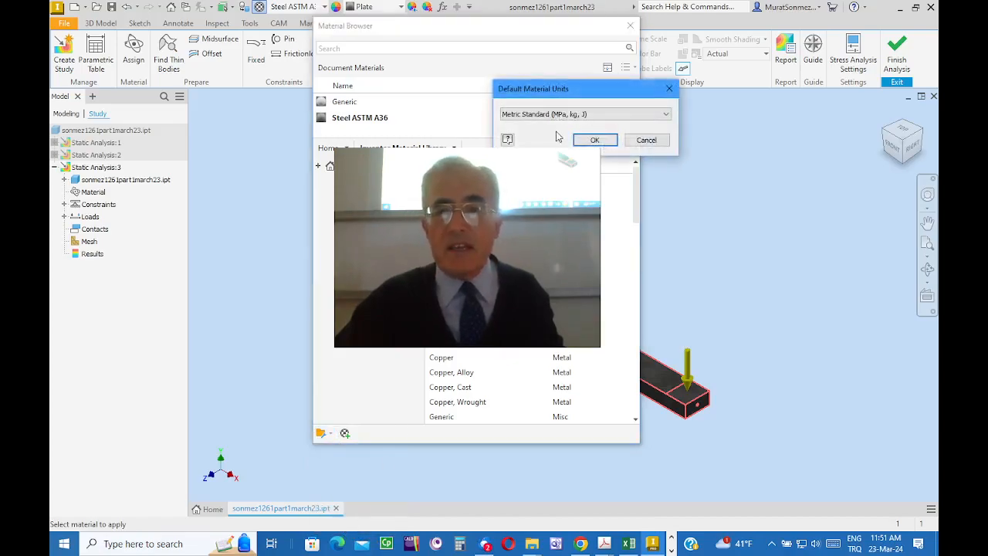
drag(576, 88, 702, 130)
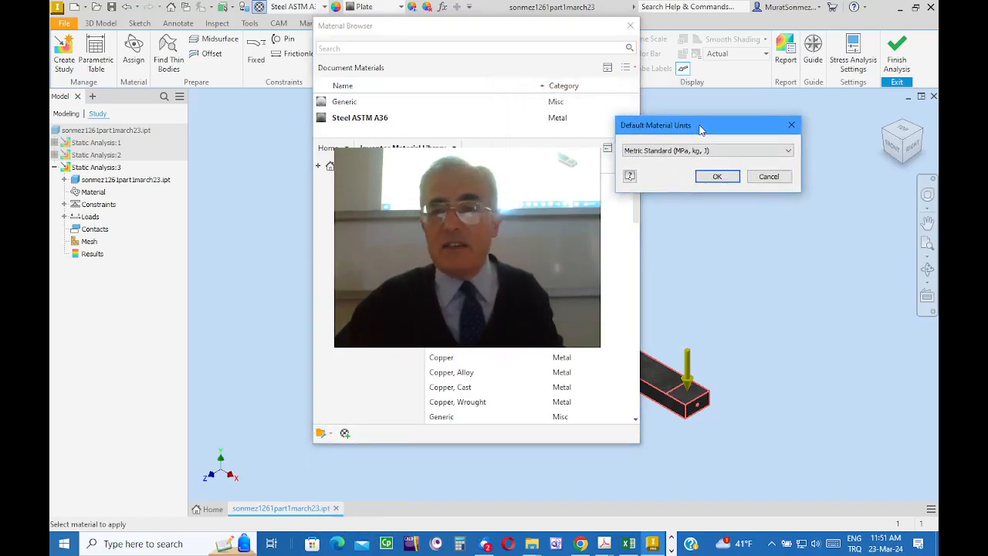
click(788, 152)
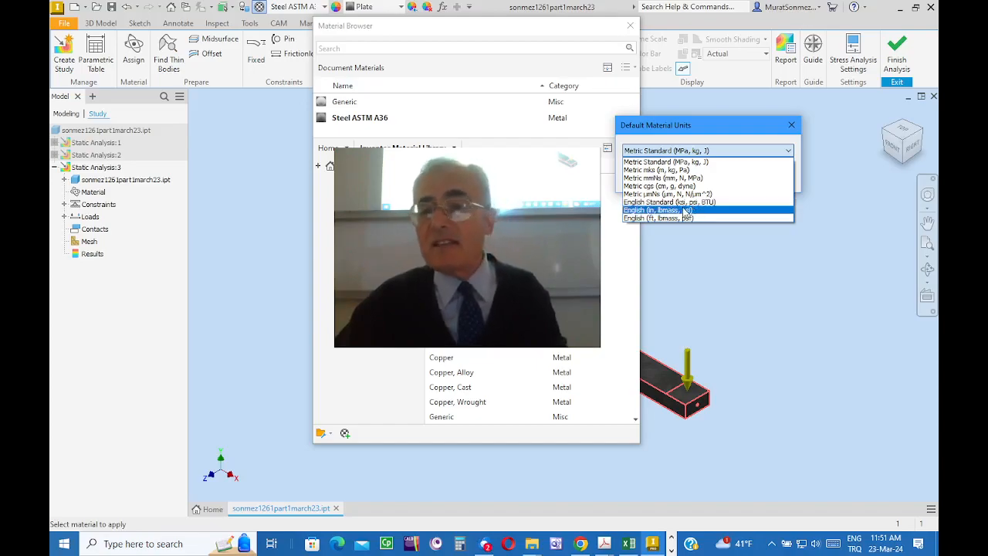
click(680, 163)
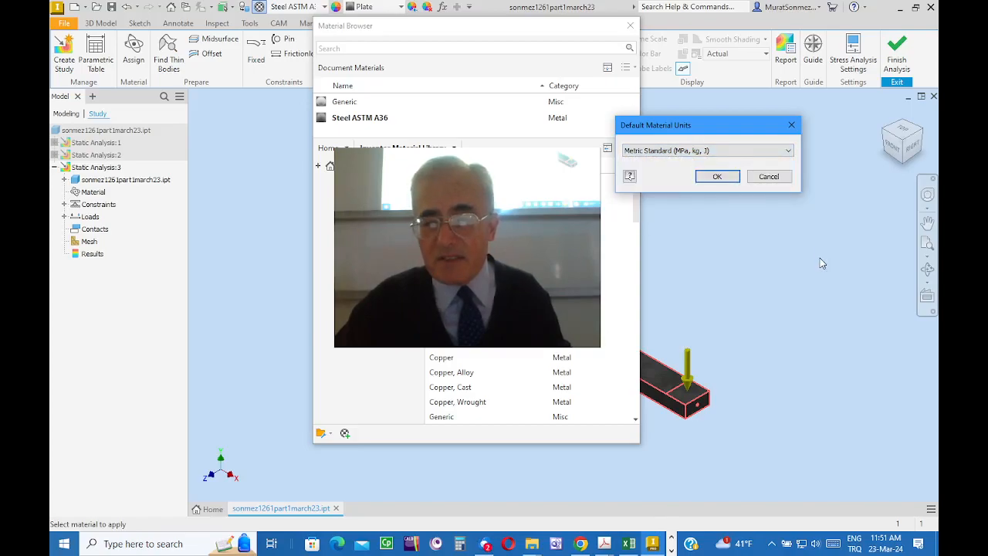
click(726, 179)
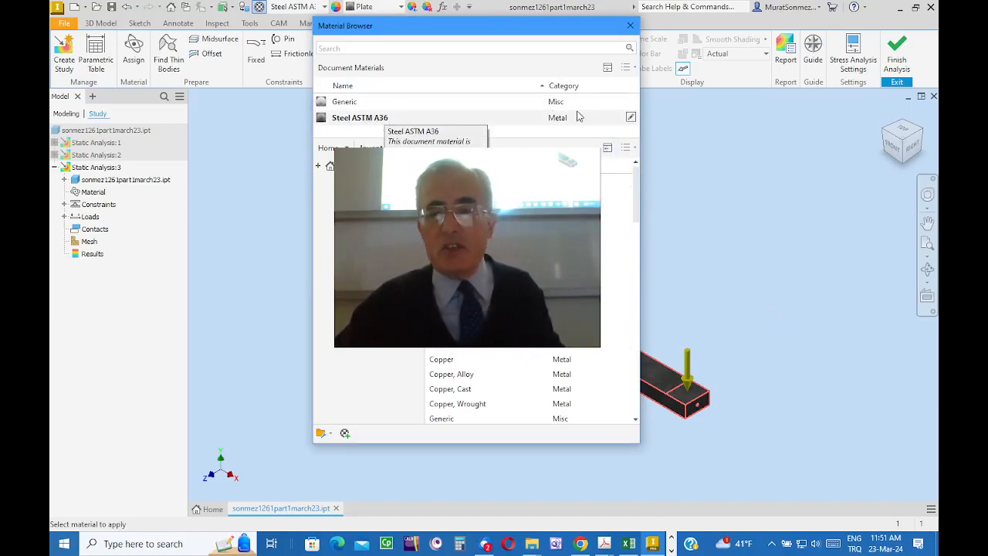
Step: Examine the physical properties of Steel ASTM A36, and close the material editor and browser
click(632, 118)
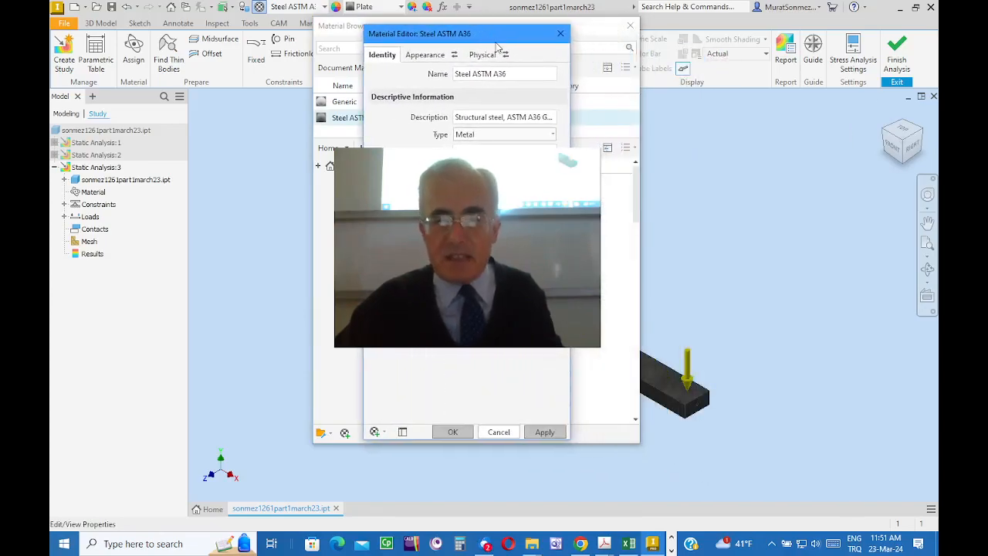
click(482, 55)
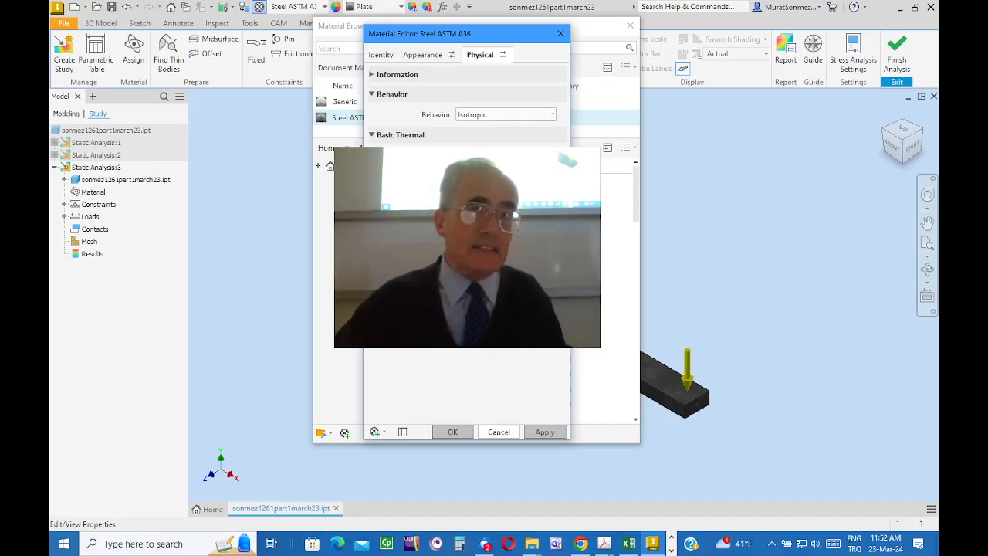
click(561, 35)
click(631, 26)
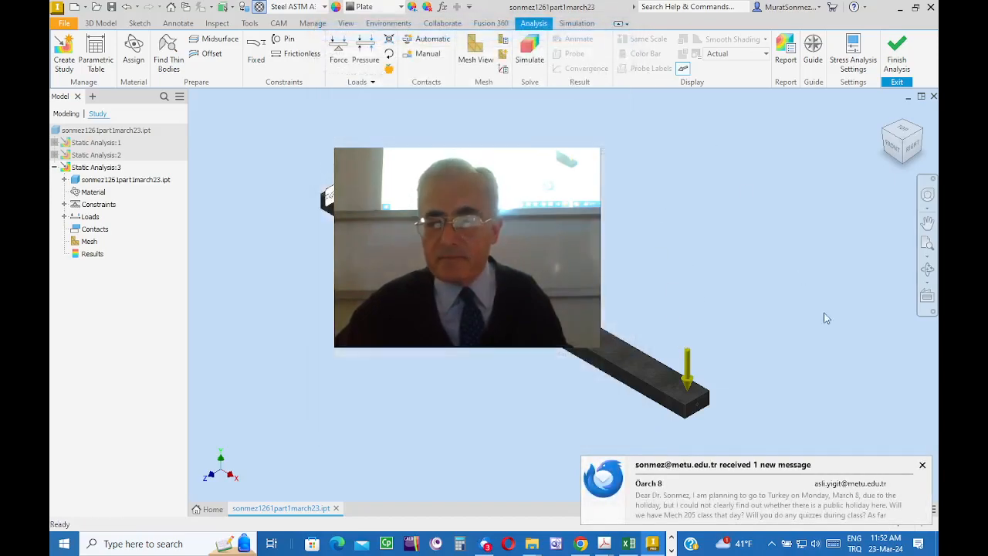
click(924, 466)
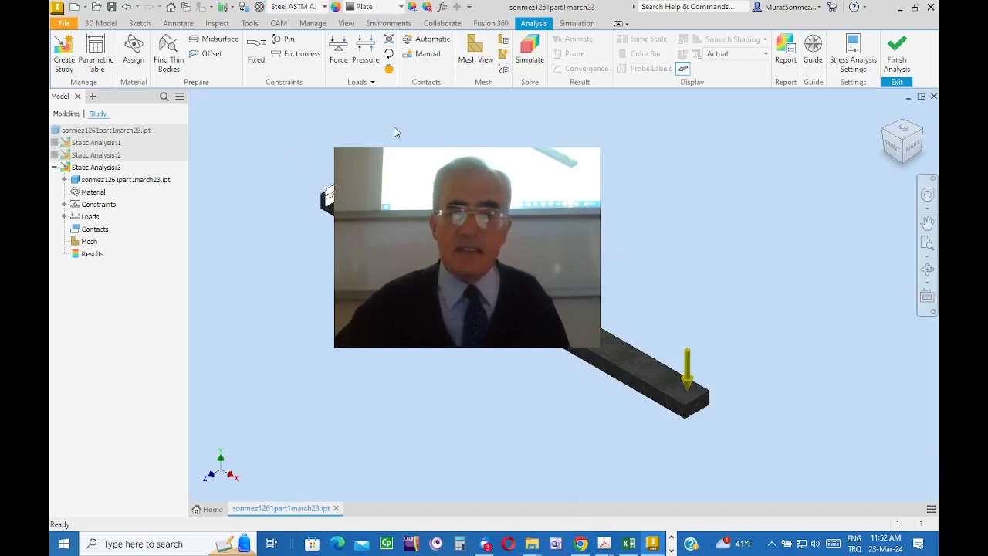
Step: Generate the mesh for the third static analysis and run its stress simulation
click(475, 47)
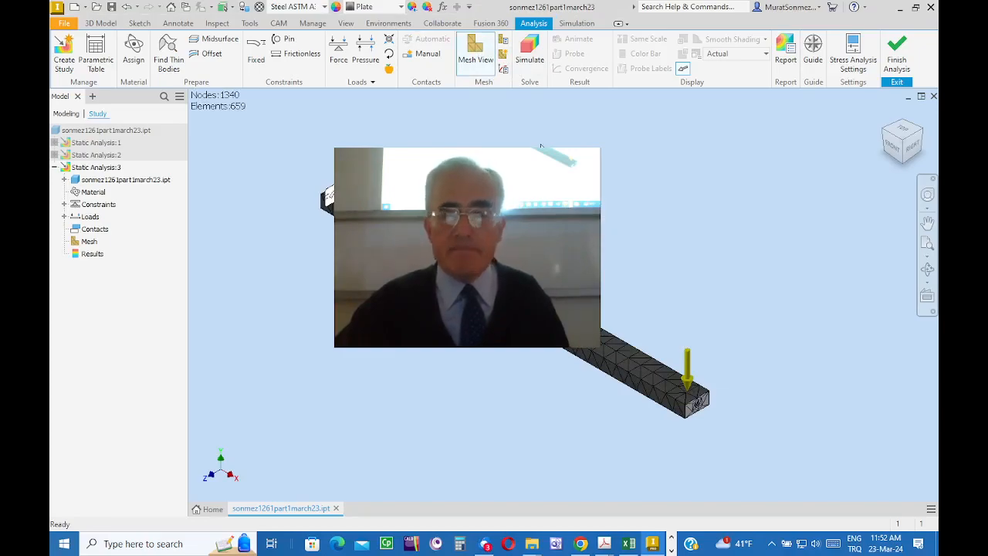
click(530, 47)
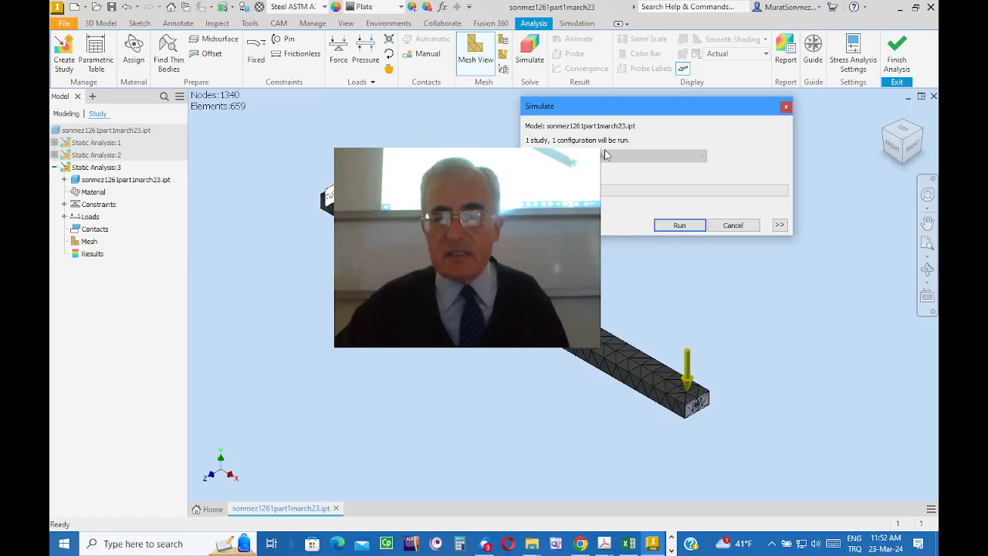
click(675, 228)
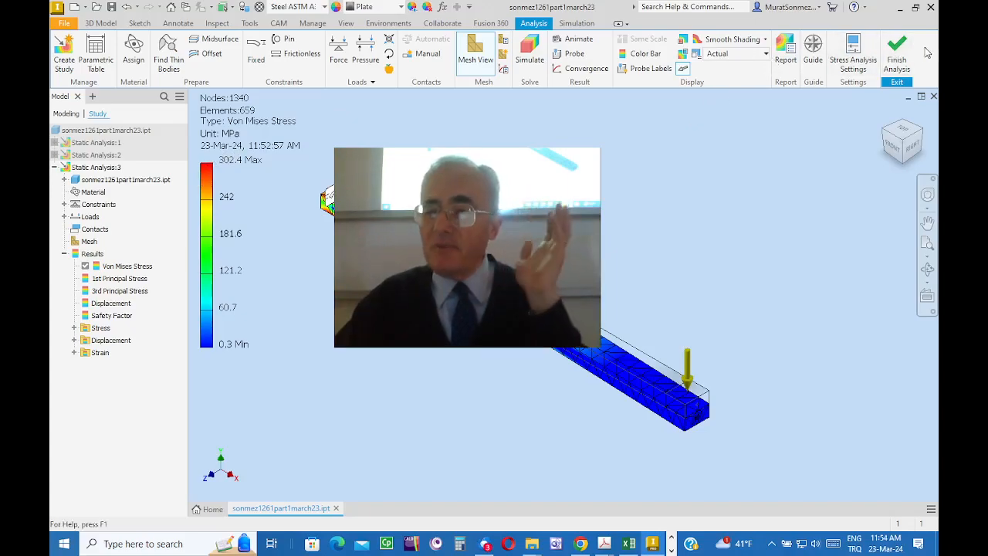
Step: Finish the stress analysis and open the part in the Autodesk Inventor Nastran environment
click(898, 48)
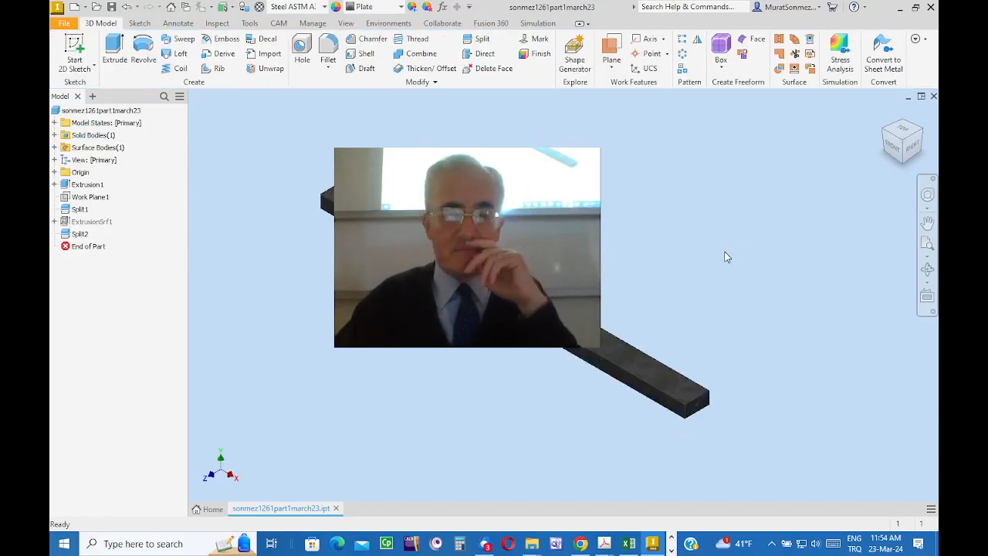
click(387, 24)
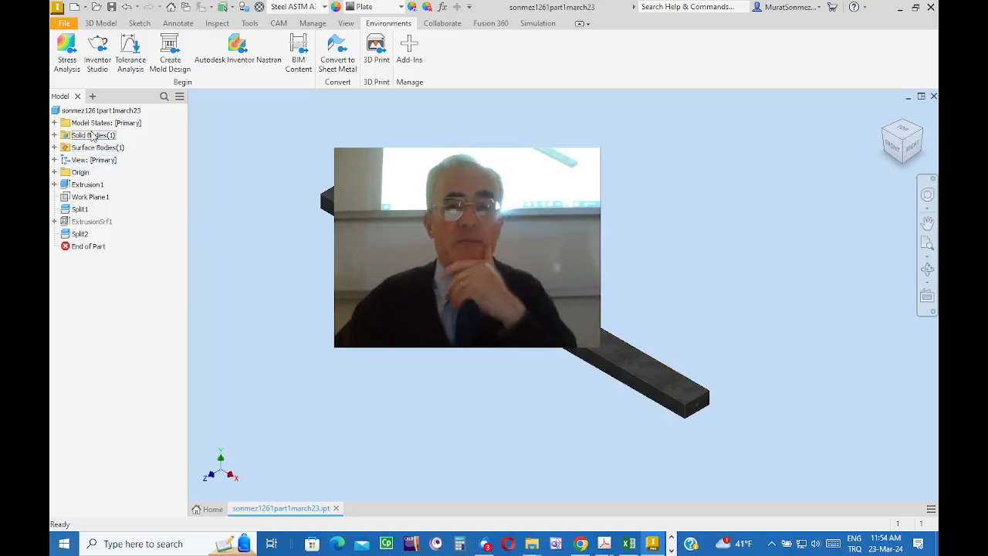
click(241, 54)
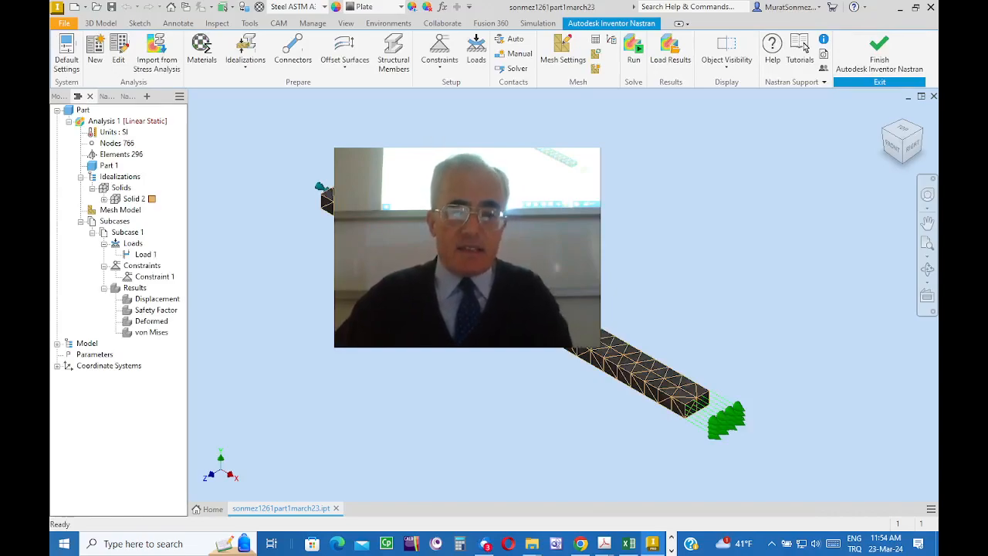
middle_drag(579, 243, 621, 223)
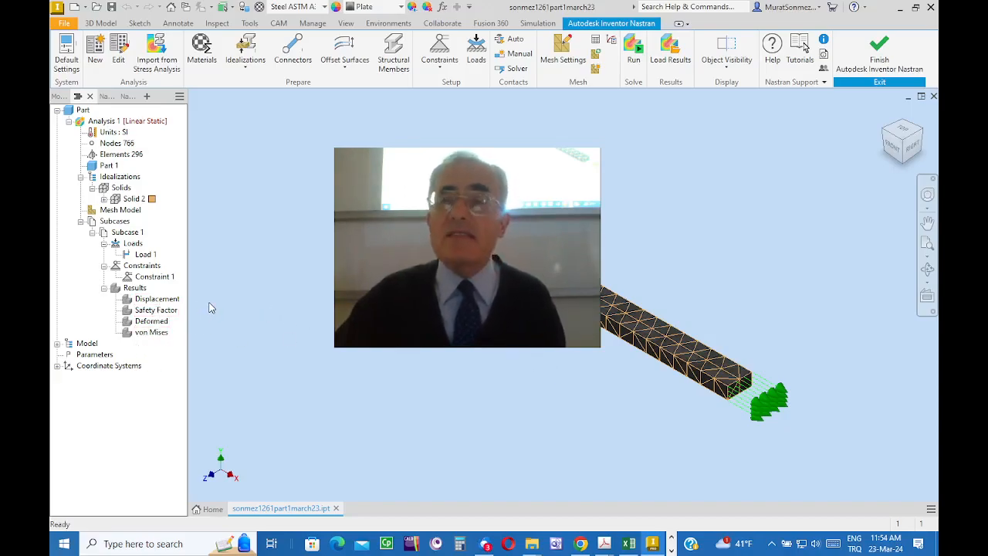
click(151, 299)
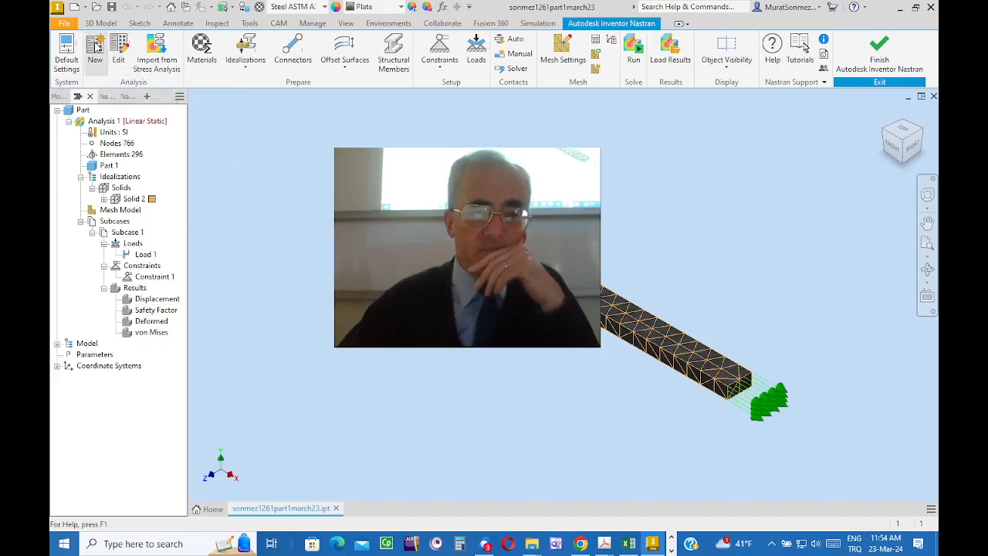
Step: Start a new analysis named Analysis 2 and set its type to Nonlinear Static
click(95, 48)
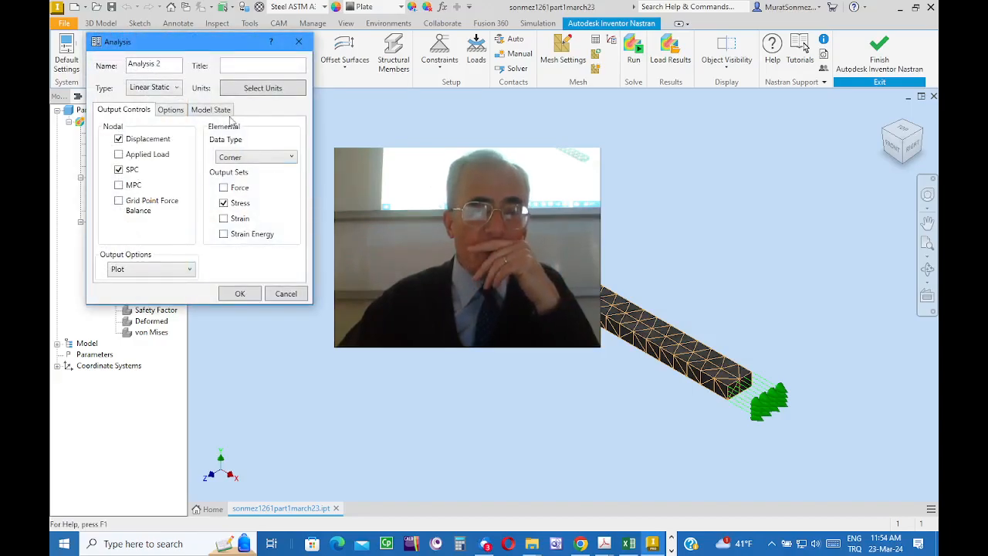
drag(200, 41, 409, 116)
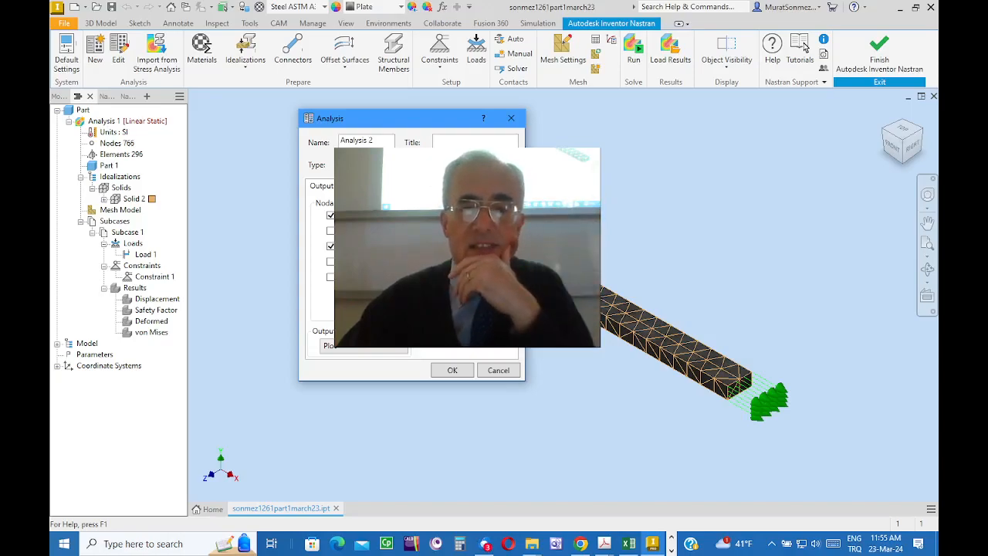
drag(388, 121, 417, 103)
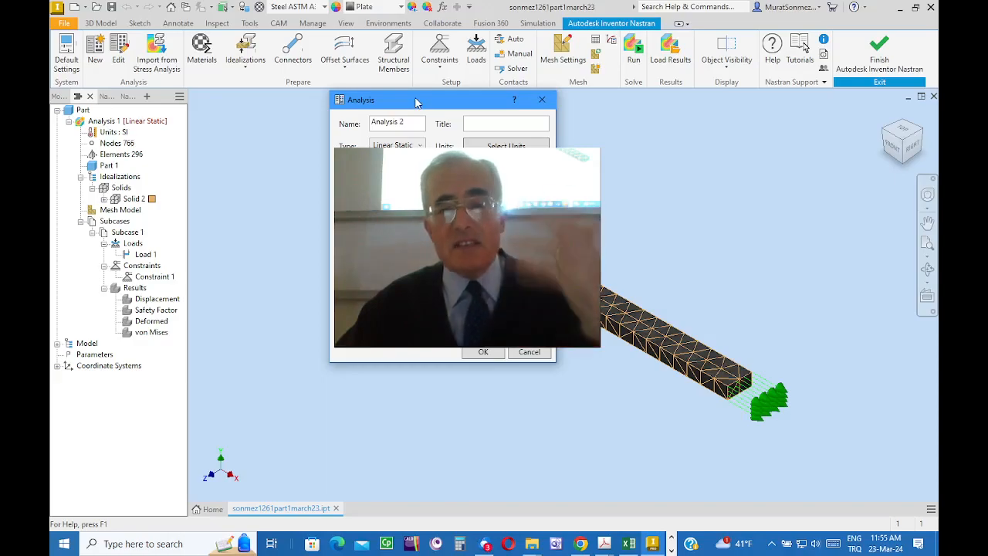
click(420, 145)
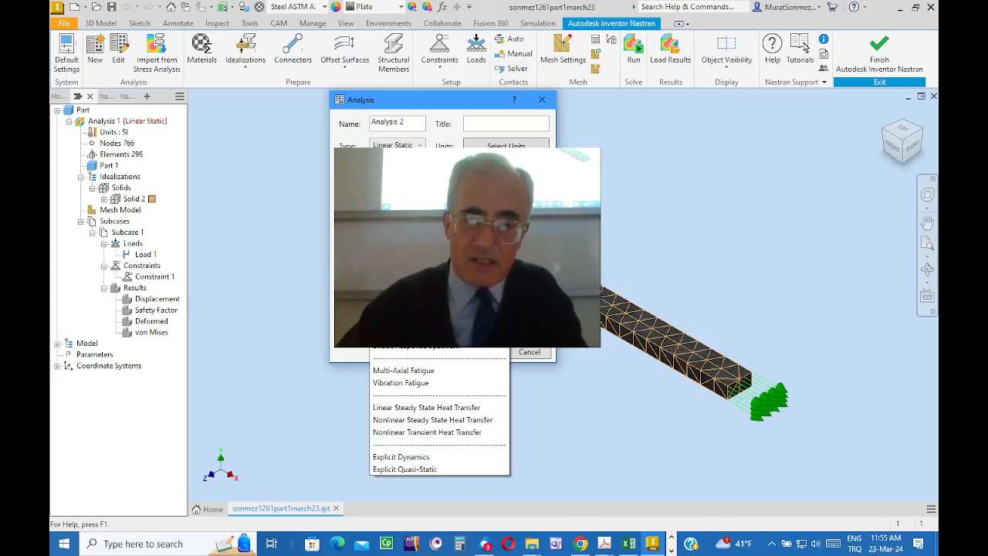
click(402, 234)
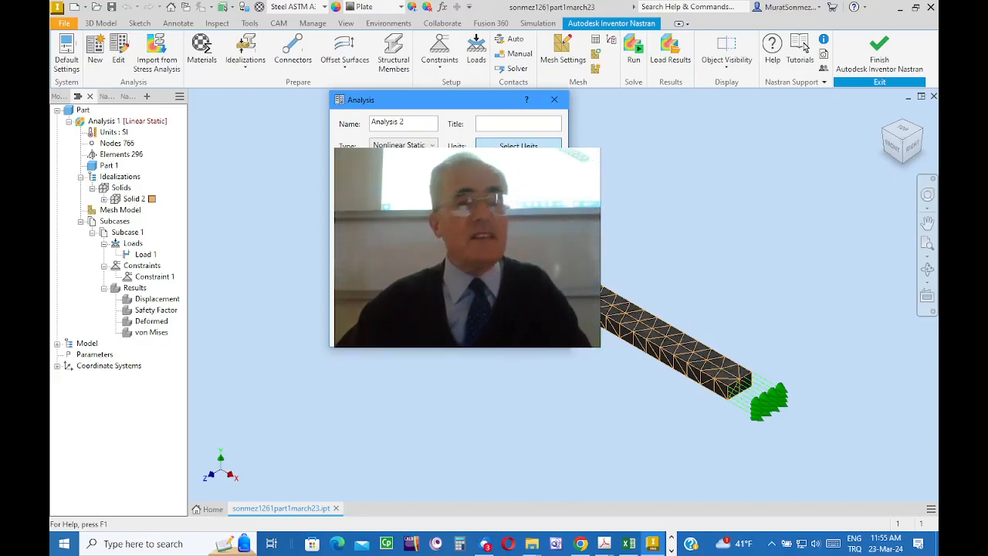
Step: Set the new analysis's unit system to SI and create the analysis
click(518, 146)
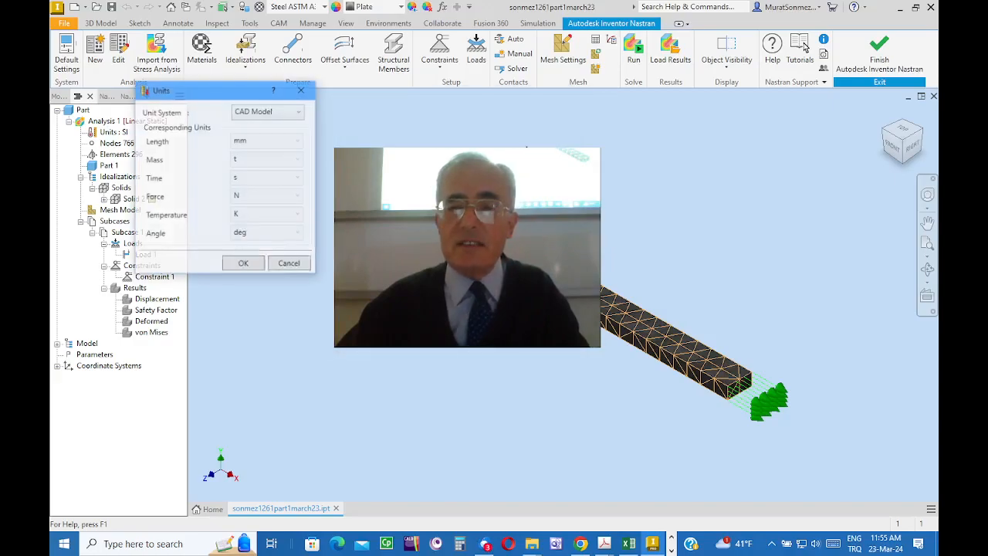
drag(225, 92, 495, 111)
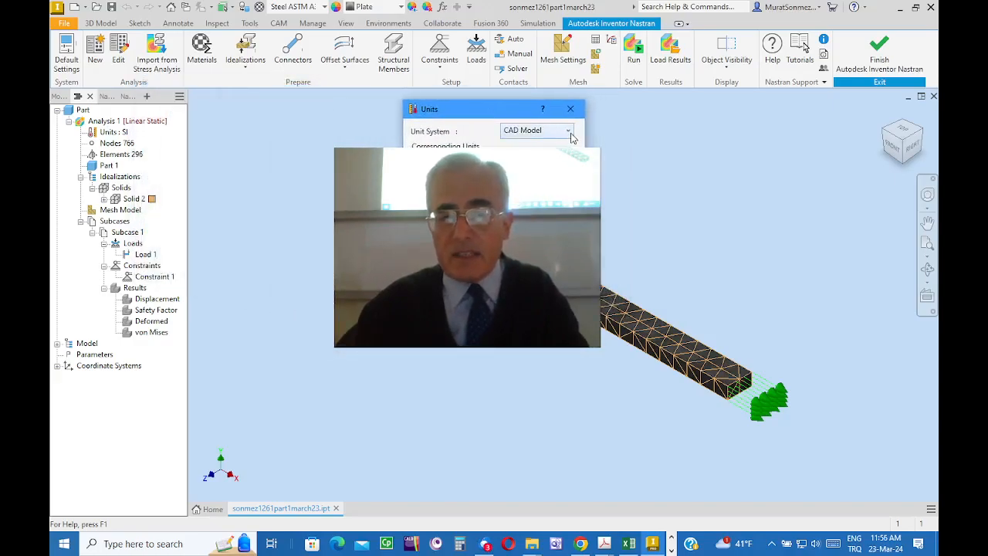
click(569, 132)
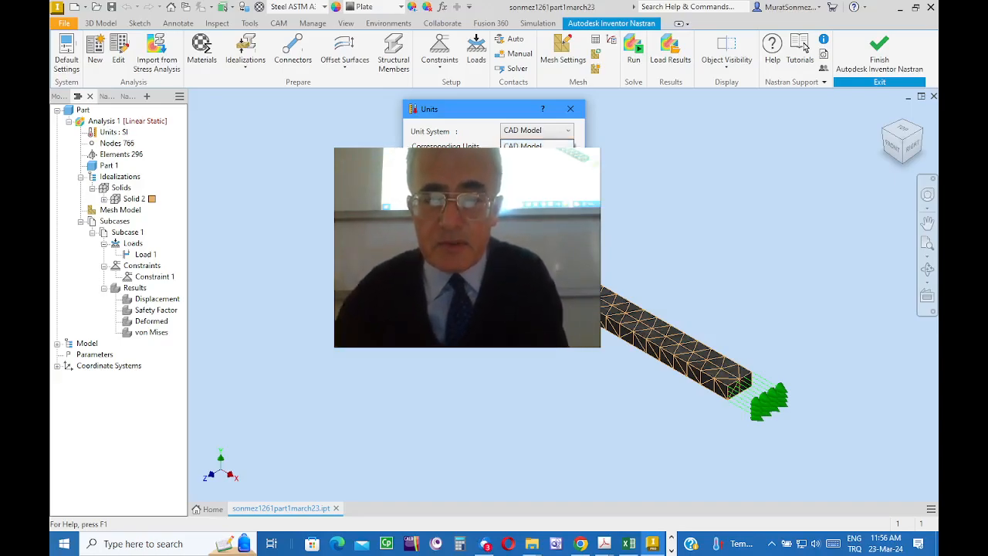
click(521, 165)
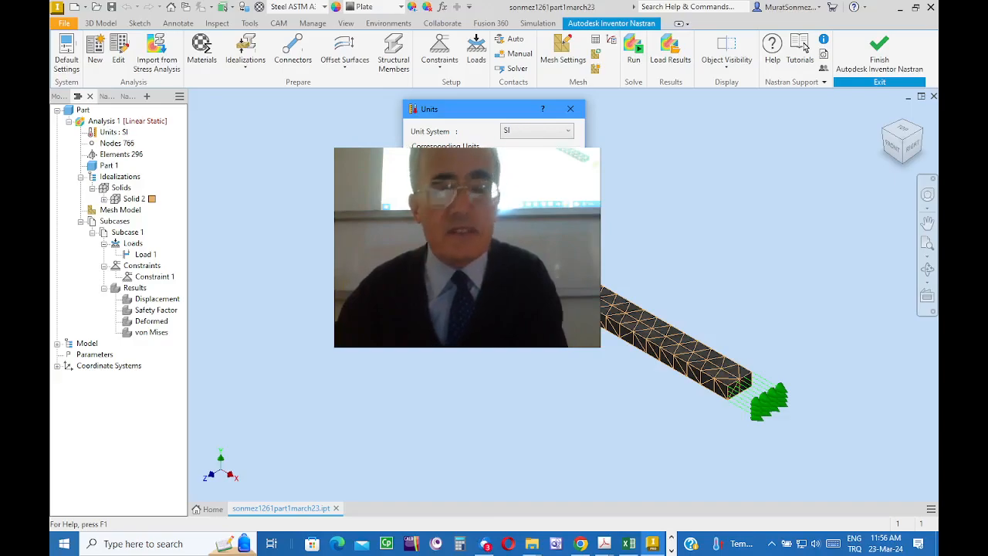
click(468, 282)
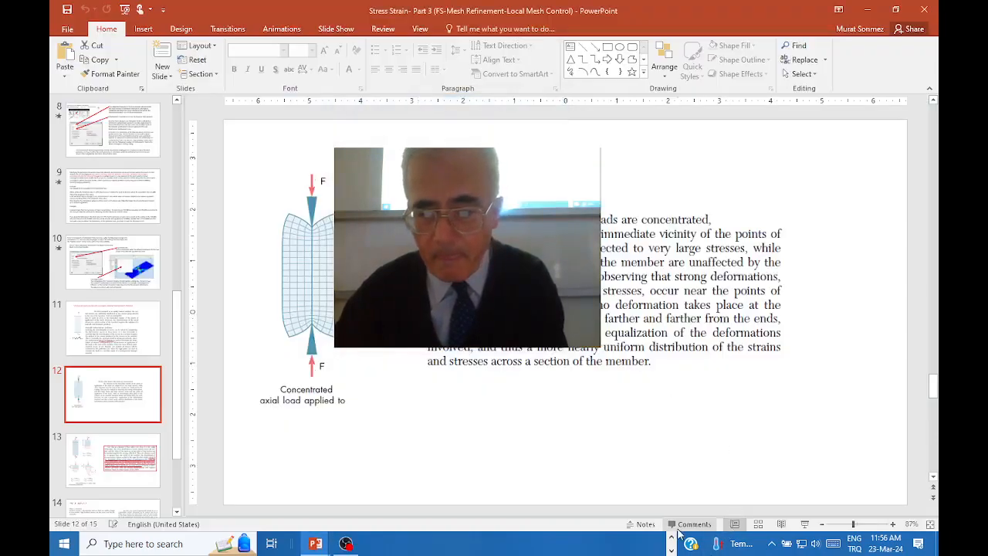
click(667, 549)
click(655, 544)
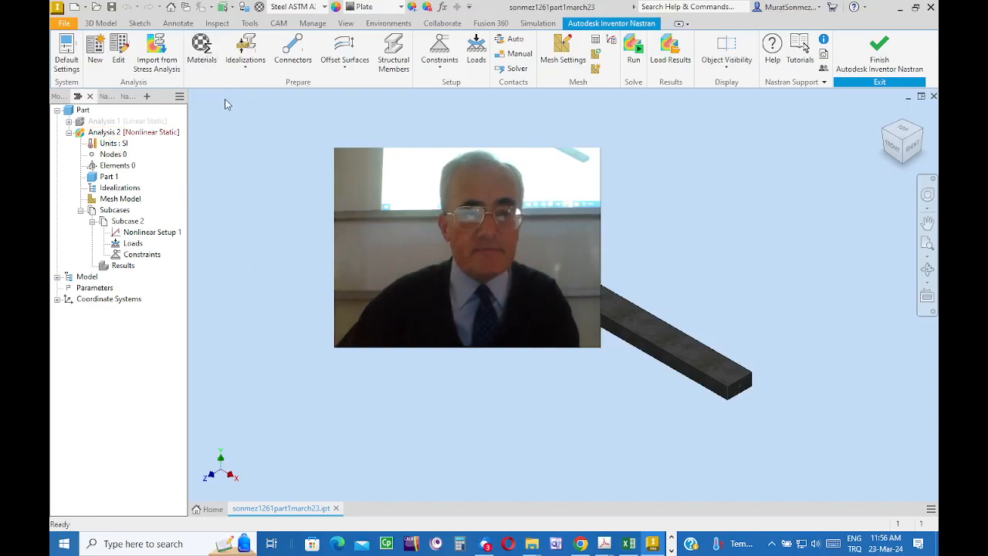
Step: Create a Solid Elements idealization for the bar with the Steel ASTM A36 material and add it to the analysis
click(247, 48)
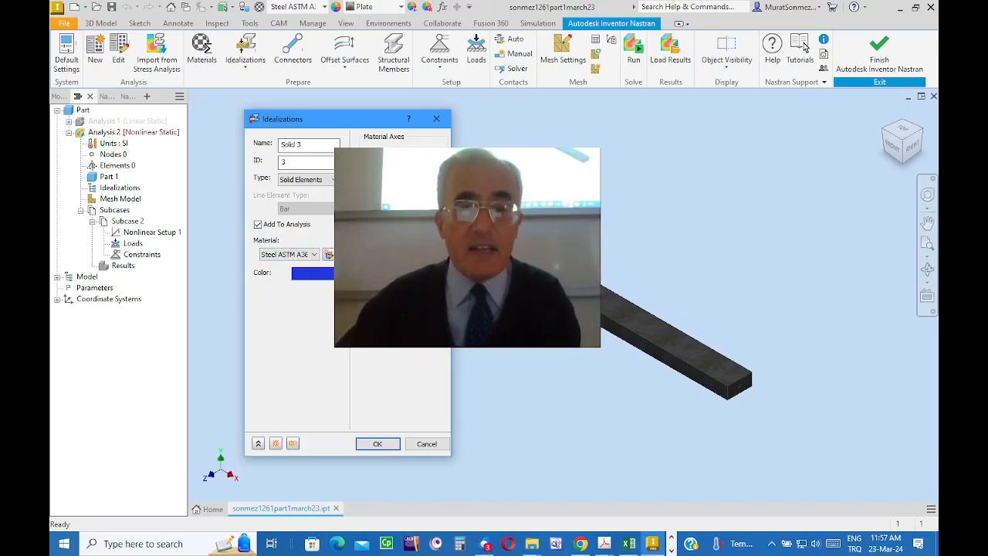
mouse_move(324, 121)
mouse_down()
mouse_move(340, 118)
mouse_move(334, 109)
mouse_move(304, 117)
mouse_move(328, 116)
mouse_up()
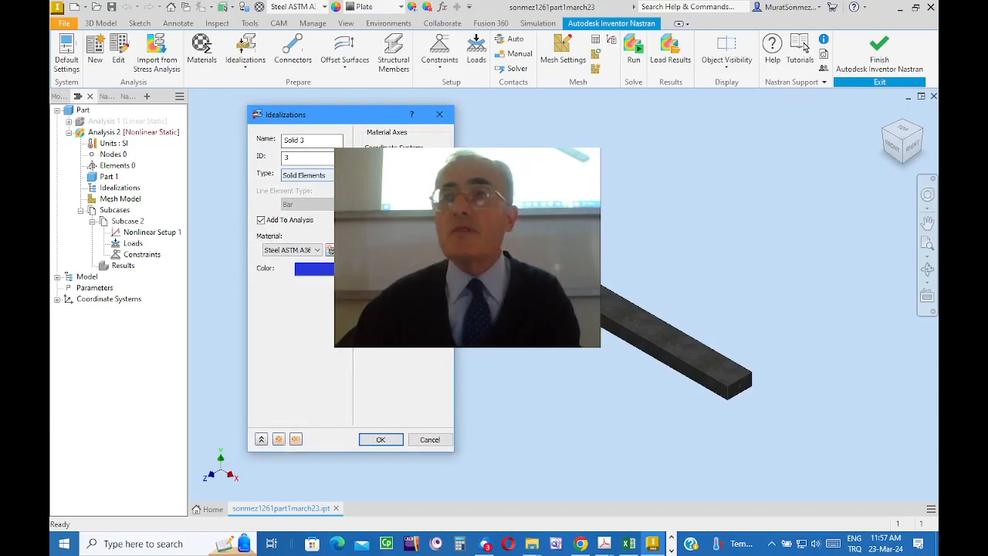
click(309, 175)
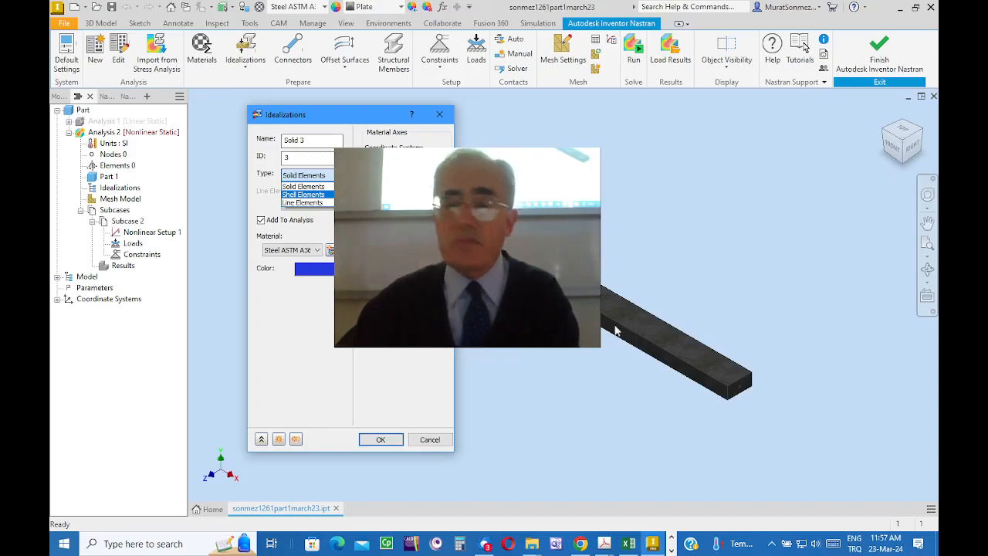
click(298, 188)
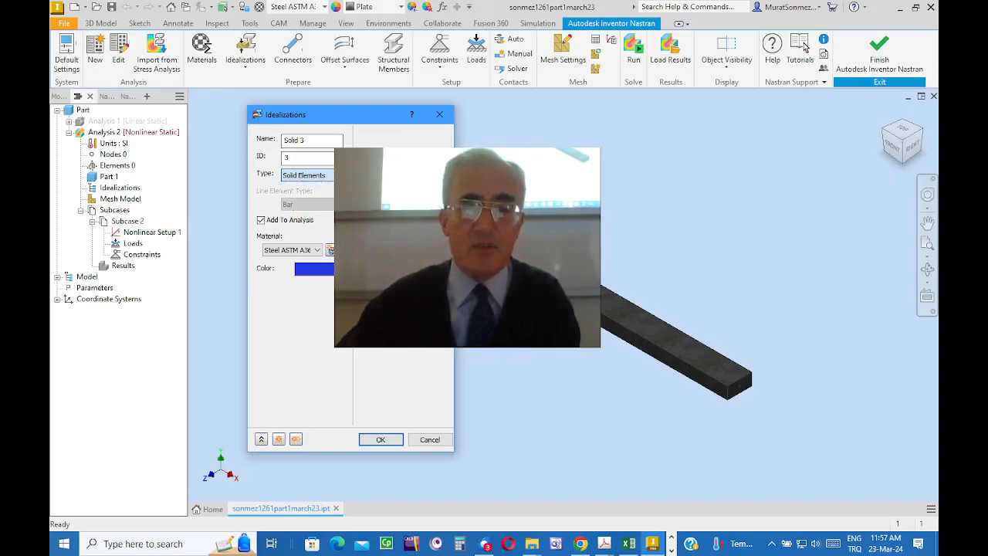
click(380, 439)
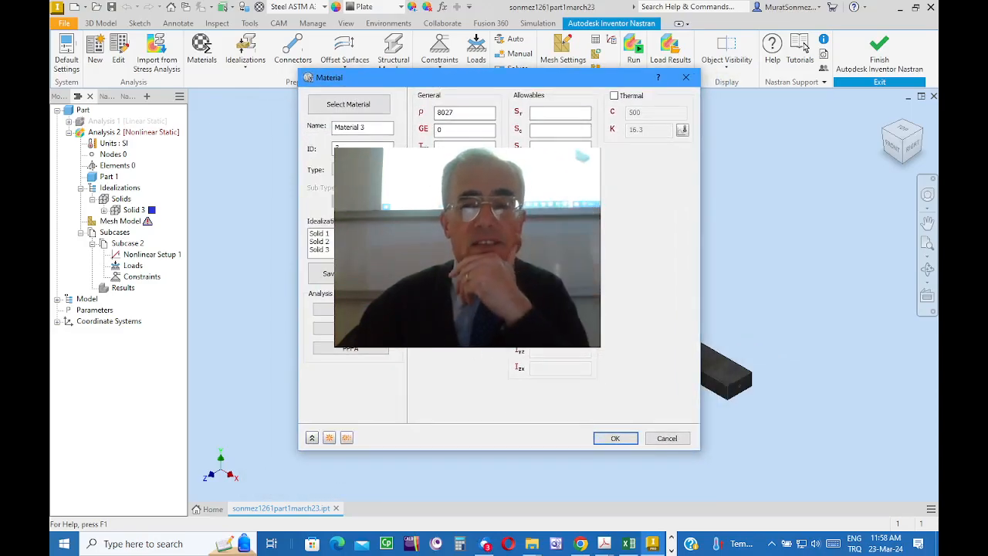
Step: Set the nonlinear data type of Material 3 to elasto-plastic, leave the thermal properties disabled, and accept the material
click(615, 96)
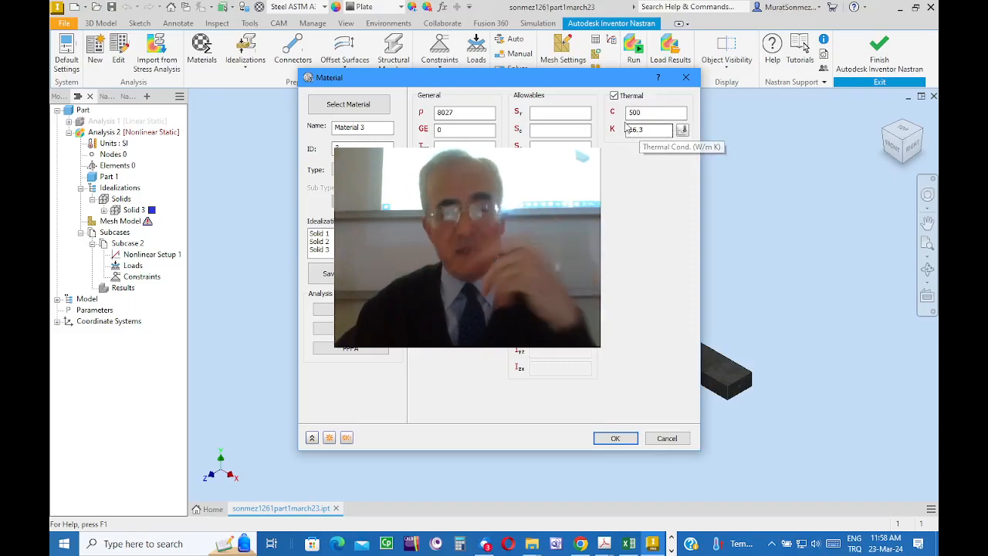
click(614, 98)
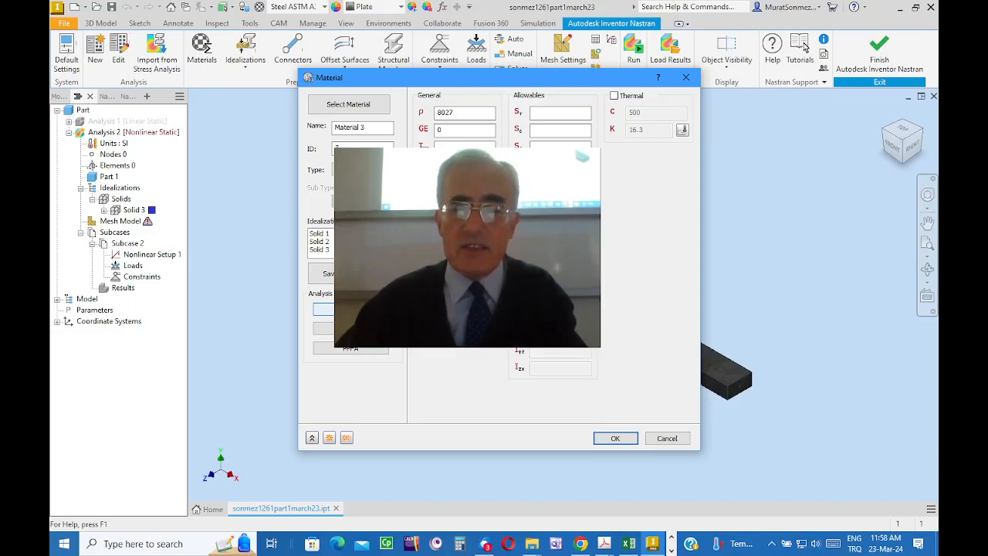
click(350, 309)
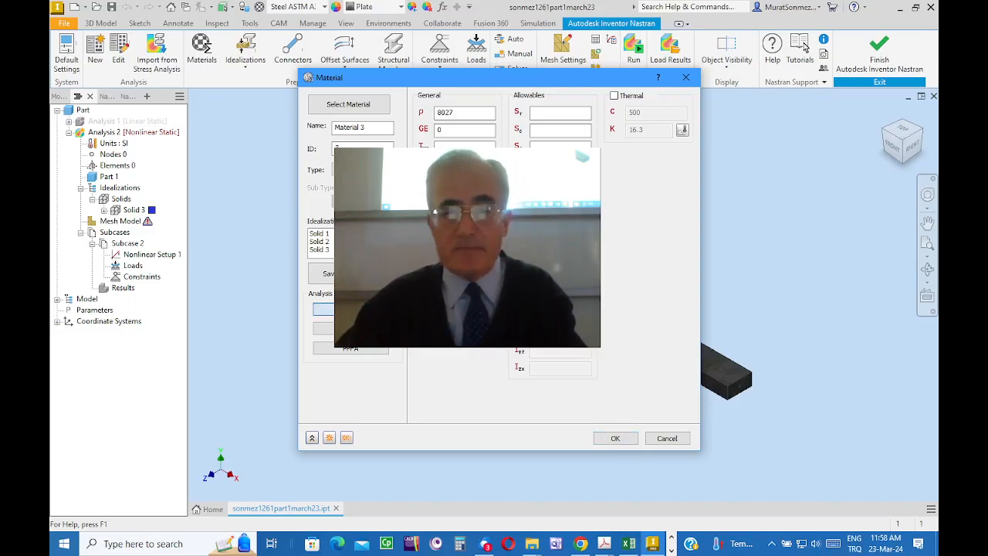
drag(373, 119, 418, 91)
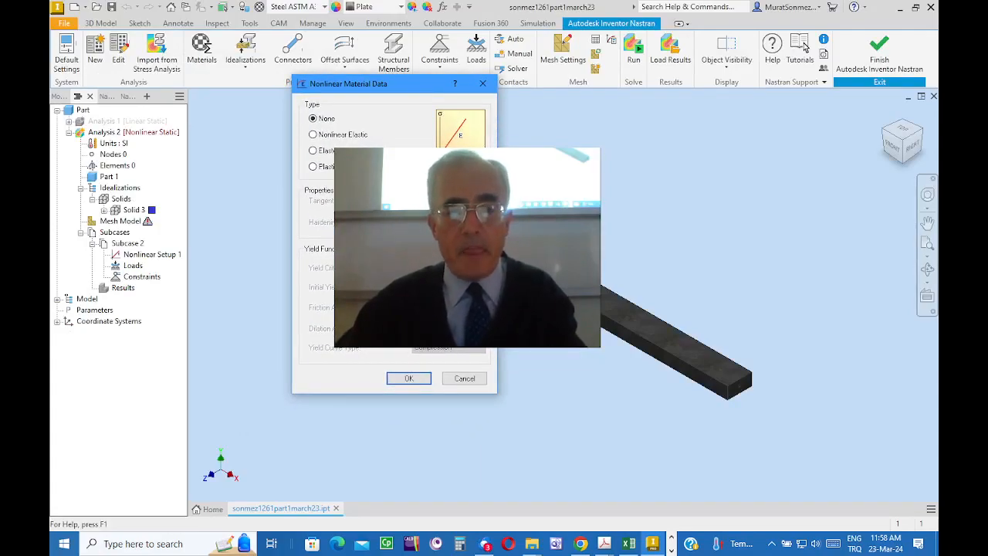
click(312, 167)
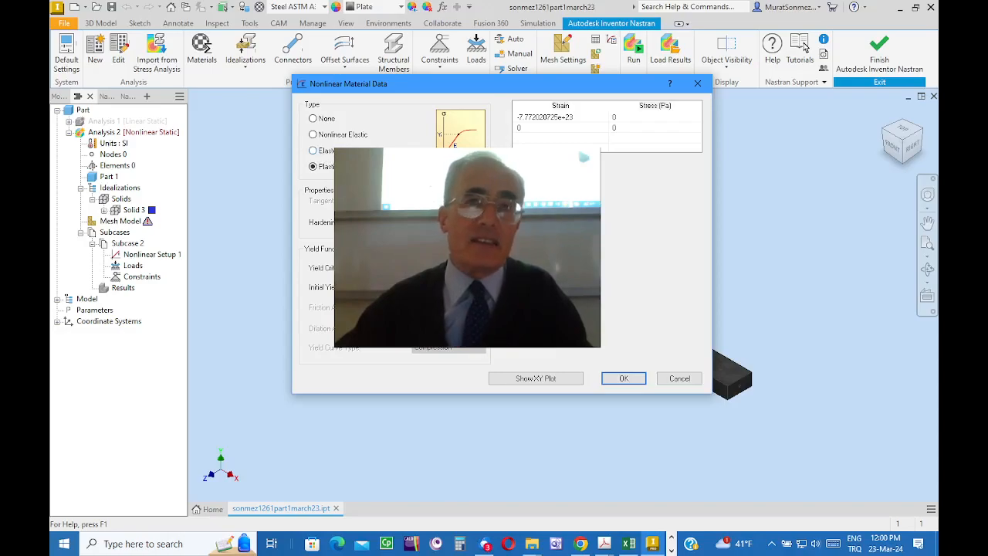
click(314, 152)
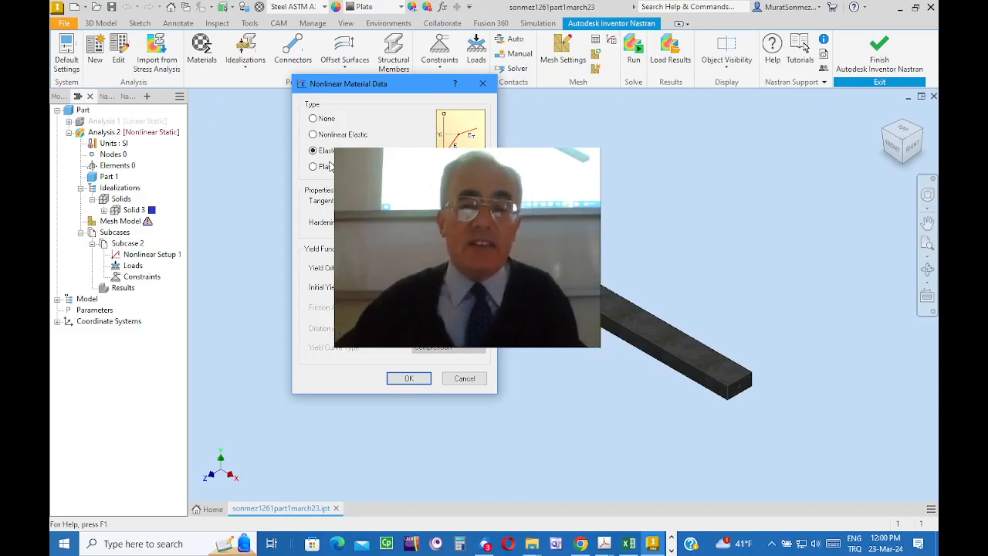
click(409, 379)
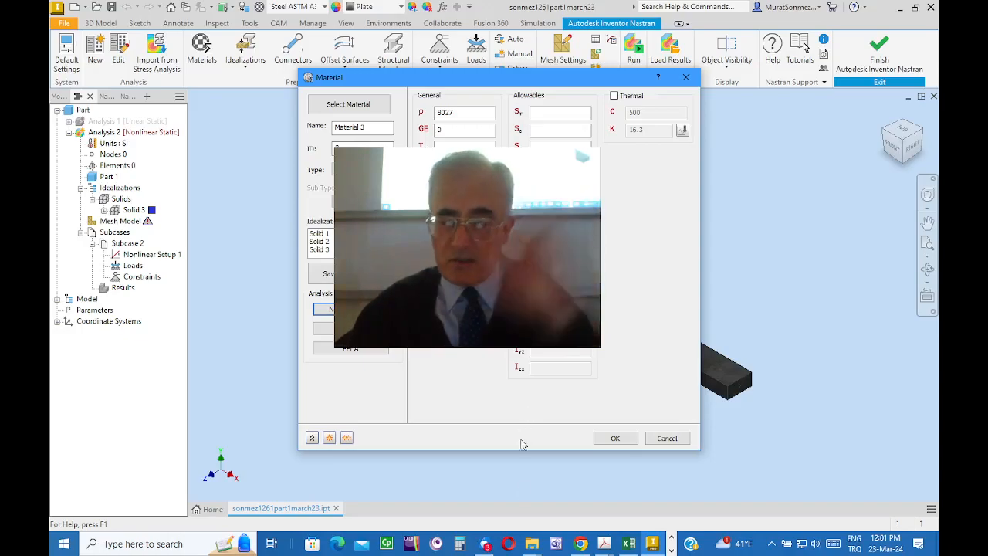
click(608, 440)
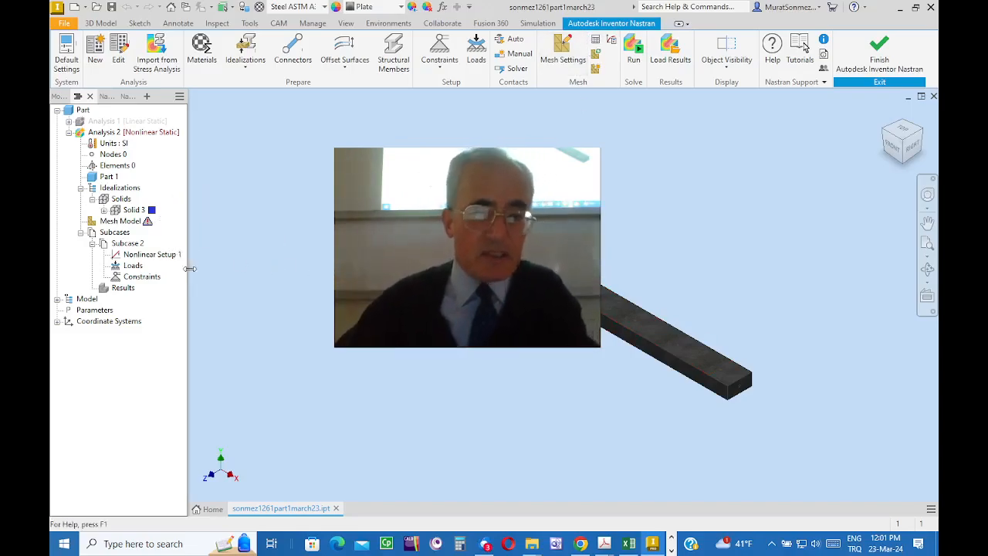
Step: Open Nonlinear Setup 1 of Subcase 2 for editing and accept its nonlinear settings
click(136, 259)
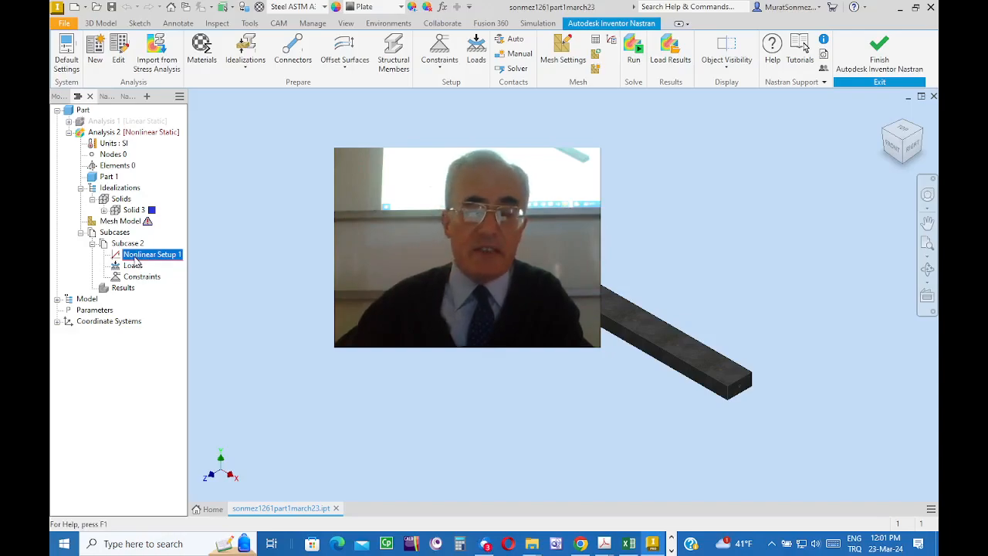
right_click(134, 258)
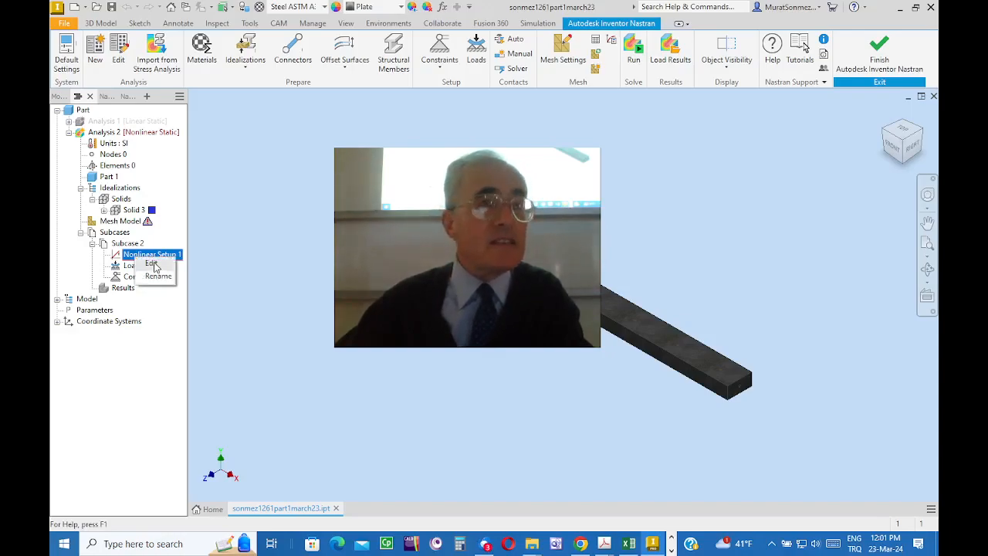
click(152, 264)
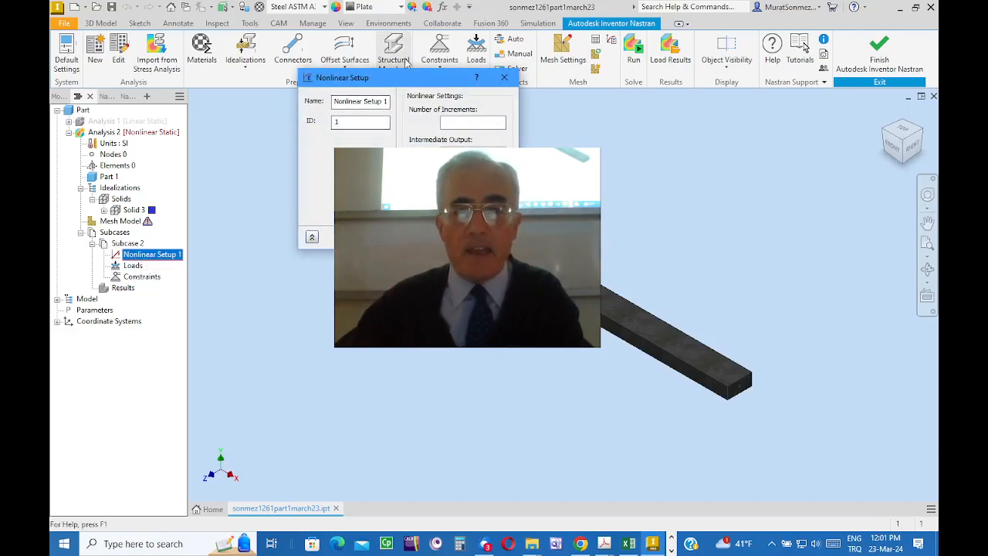
drag(404, 80, 347, 128)
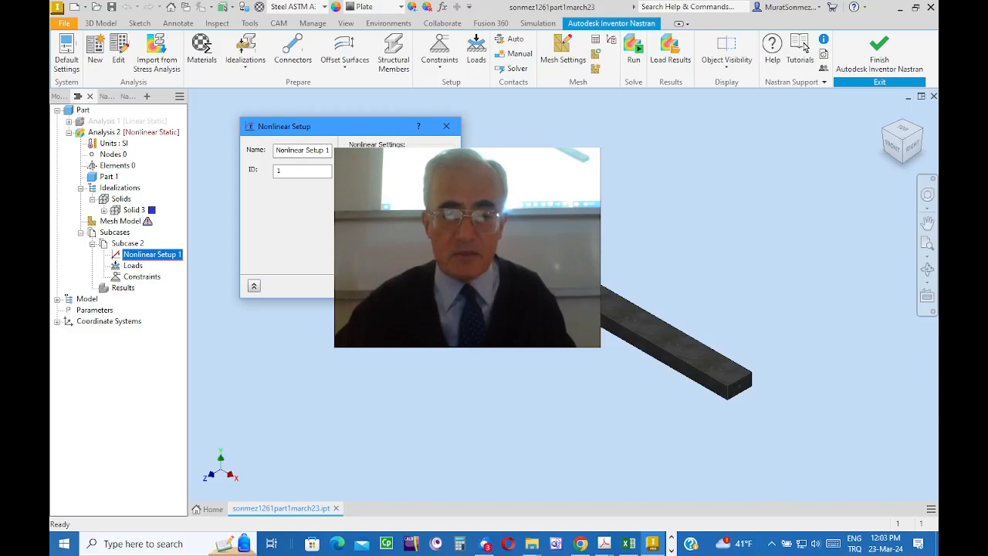
click(380, 285)
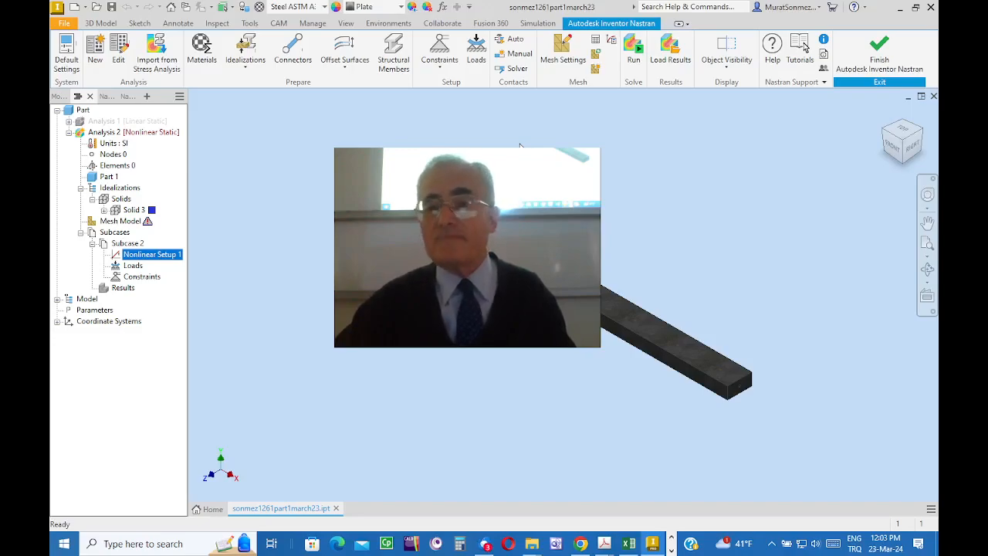
Step: Generate the bar's mesh with the existing mesh settings and accept them
click(562, 53)
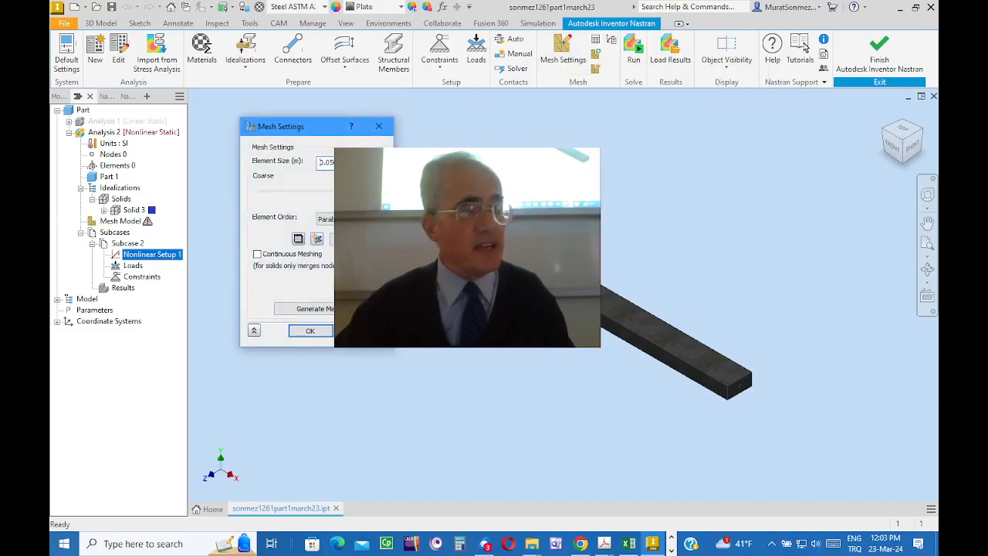
click(310, 309)
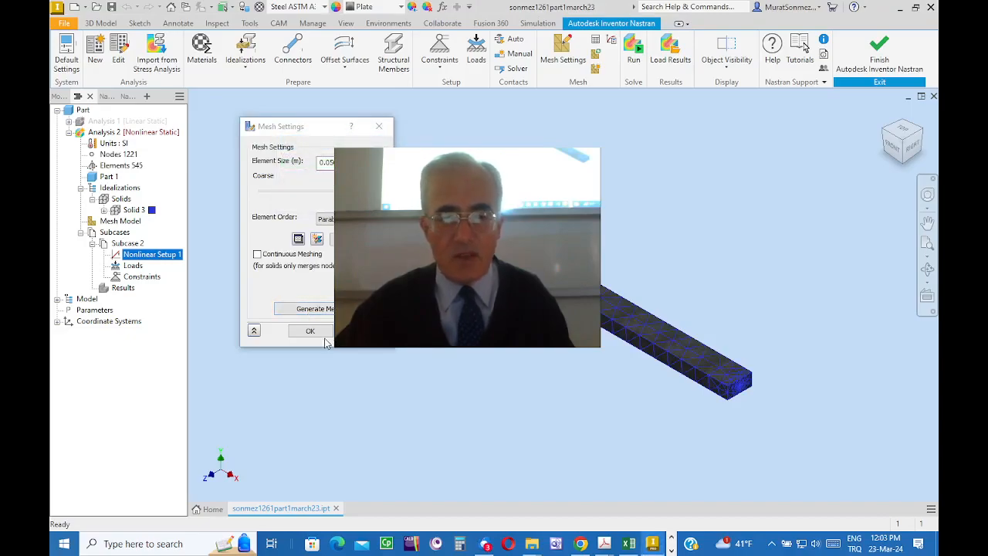
click(309, 332)
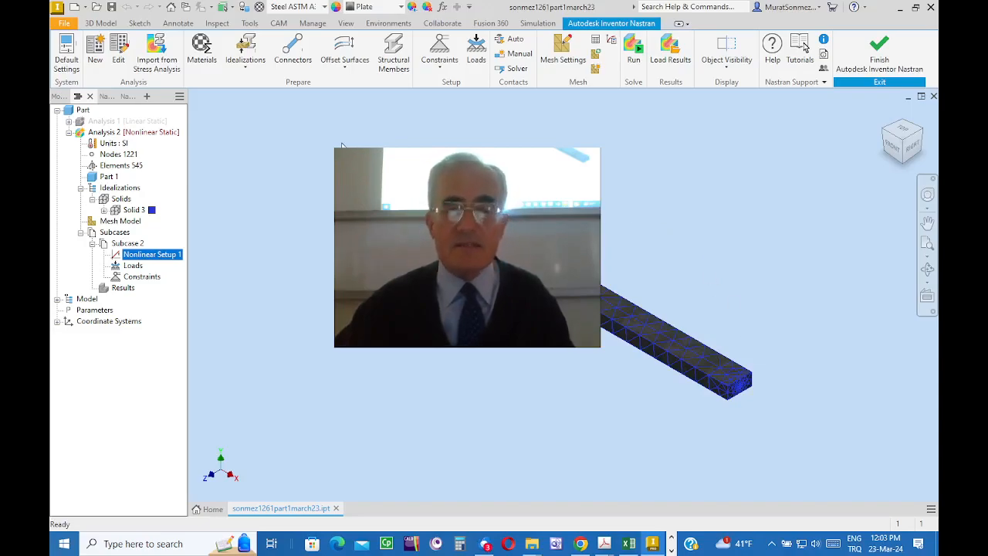
Step: Apply a structural constraint for Subcase 2 to the bar's end face opposite the split region
click(437, 51)
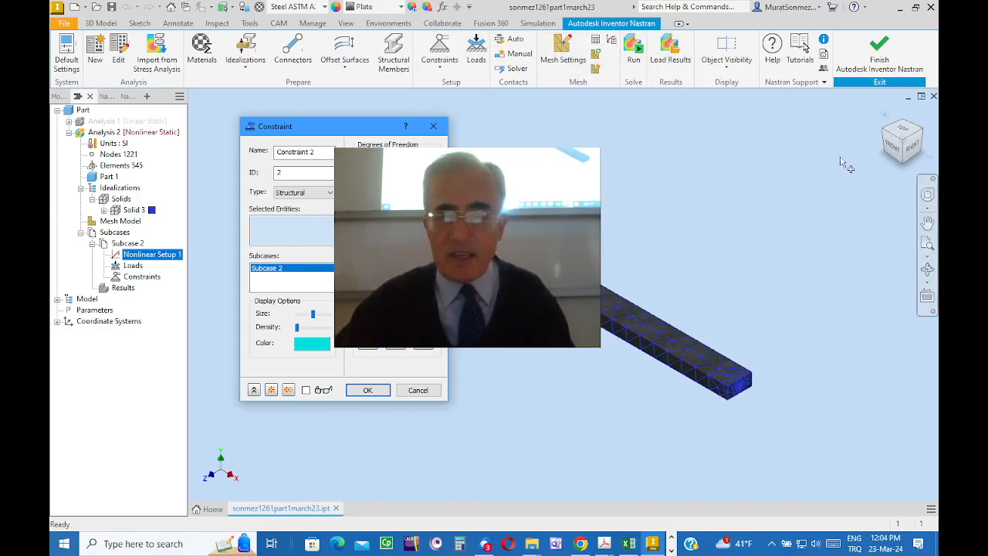
click(886, 131)
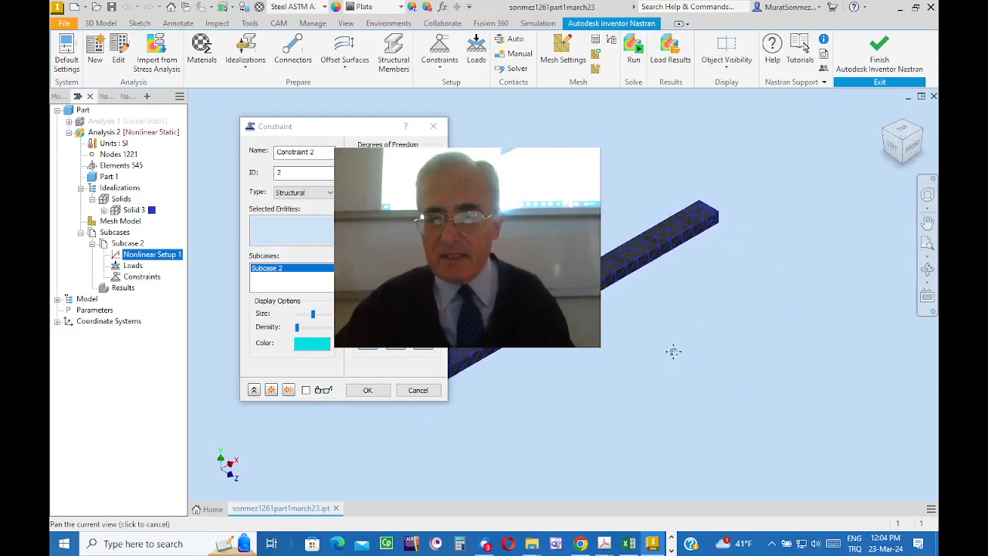
middle_drag(674, 350, 839, 298)
scroll(556, 353, down, 5)
middle_drag(558, 352, 452, 382)
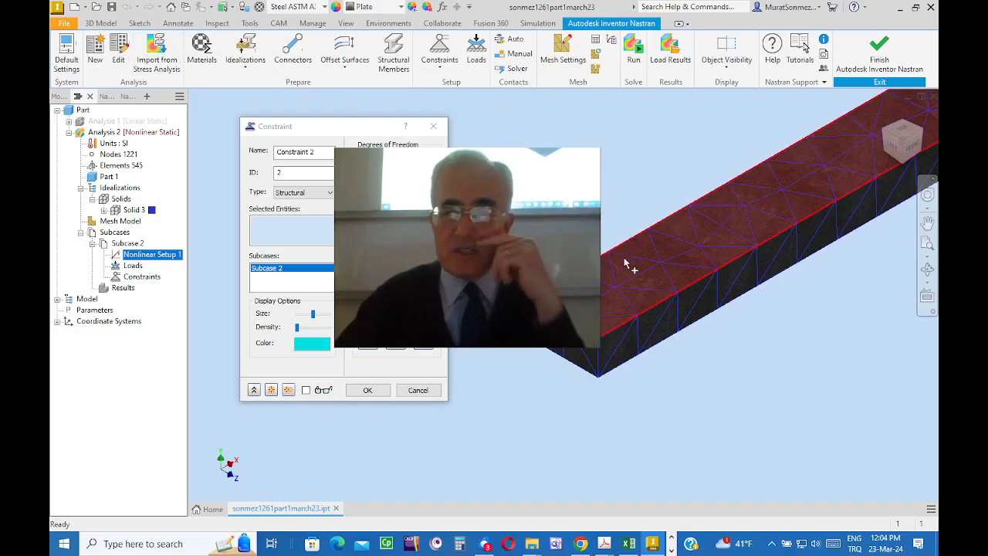
click(569, 349)
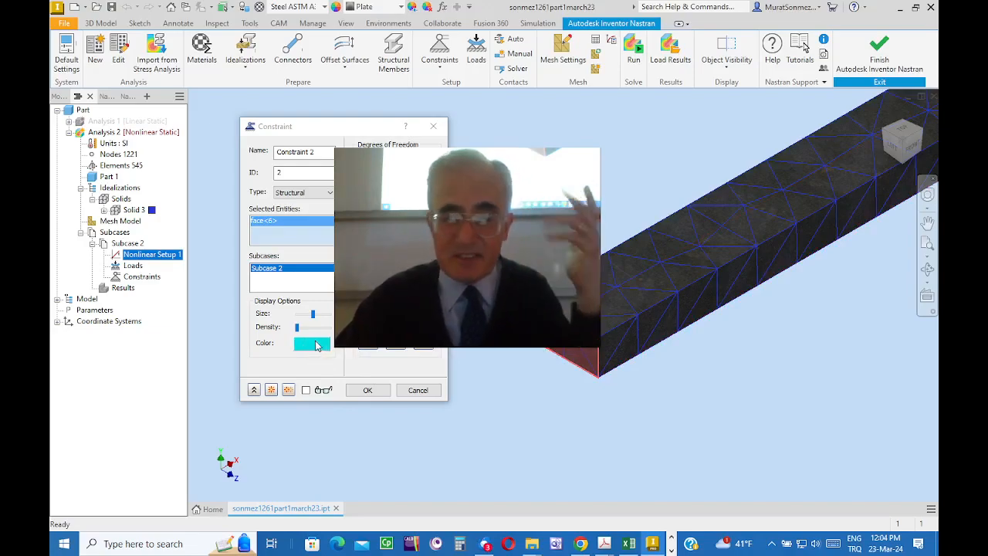
click(369, 391)
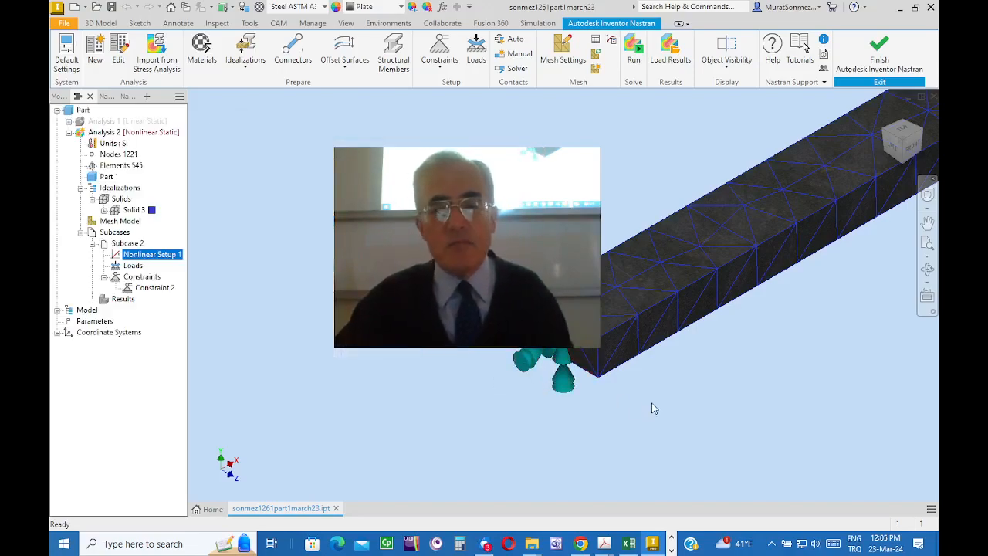
Step: Apply a force load normal to the small split face on top of the bar's free end for Subcase 2
scroll(652, 410, down, 5)
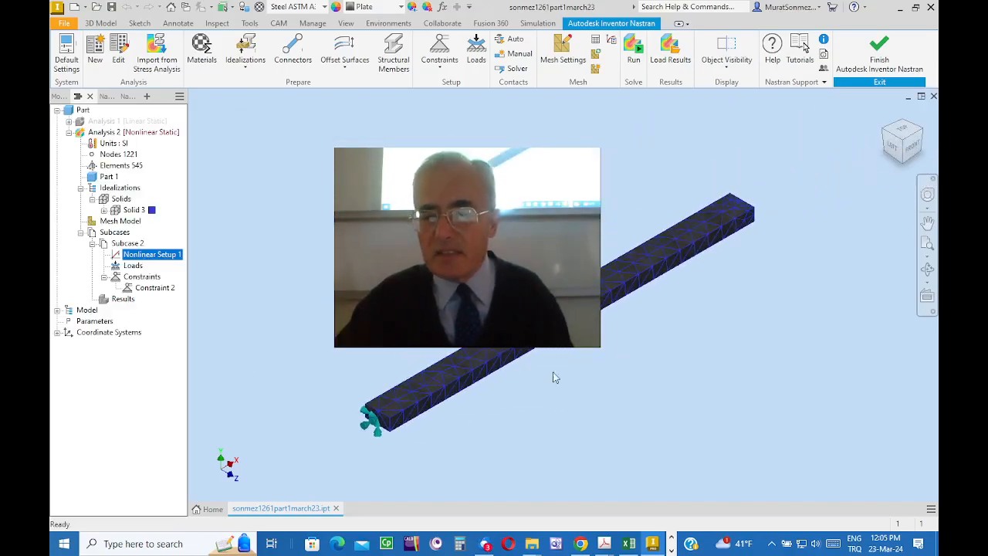
click(922, 130)
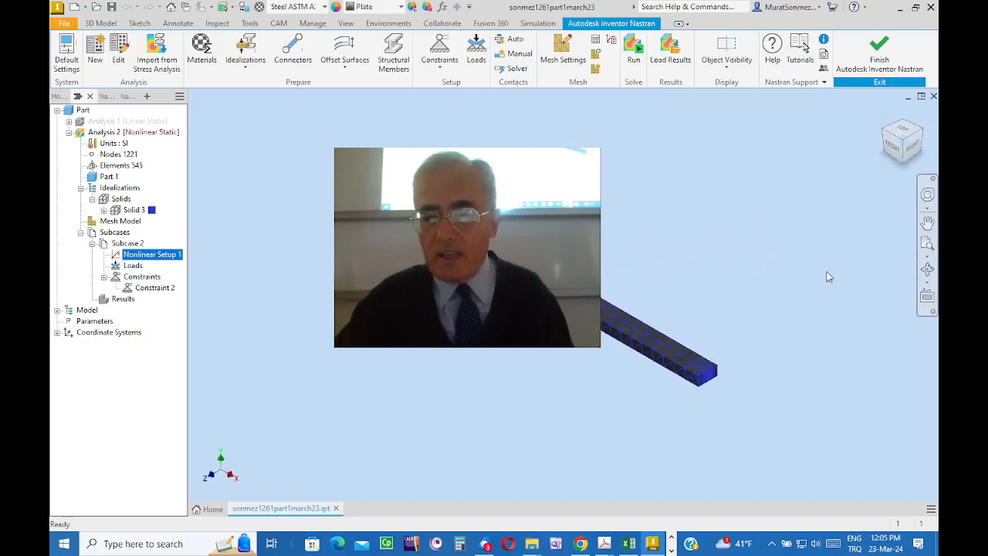
scroll(826, 278, up, 6)
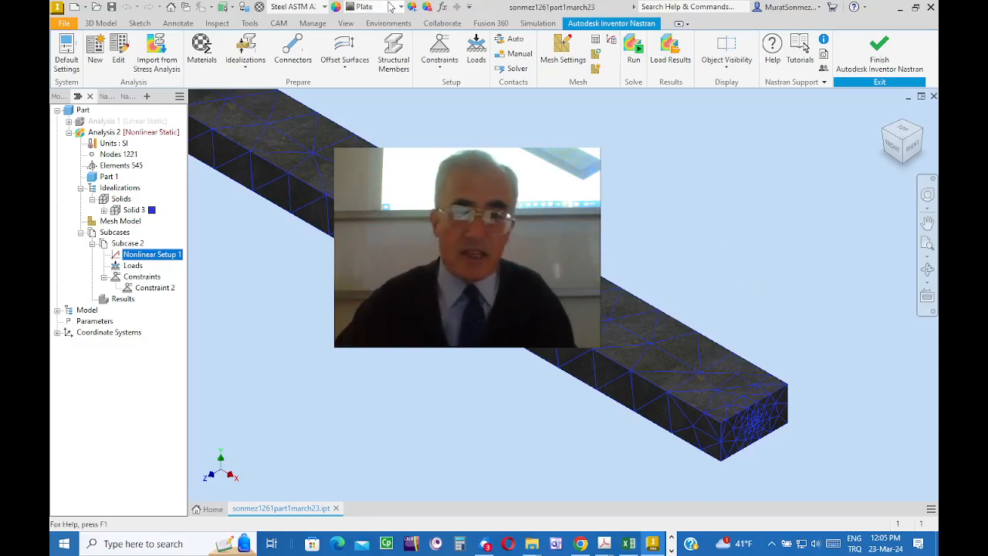
click(478, 48)
drag(368, 126, 415, 85)
click(354, 147)
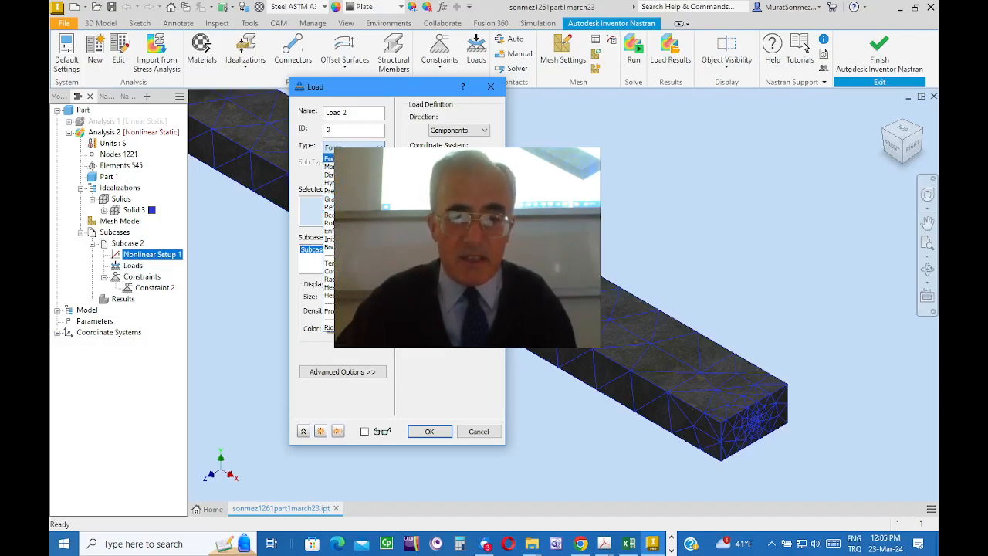
click(355, 159)
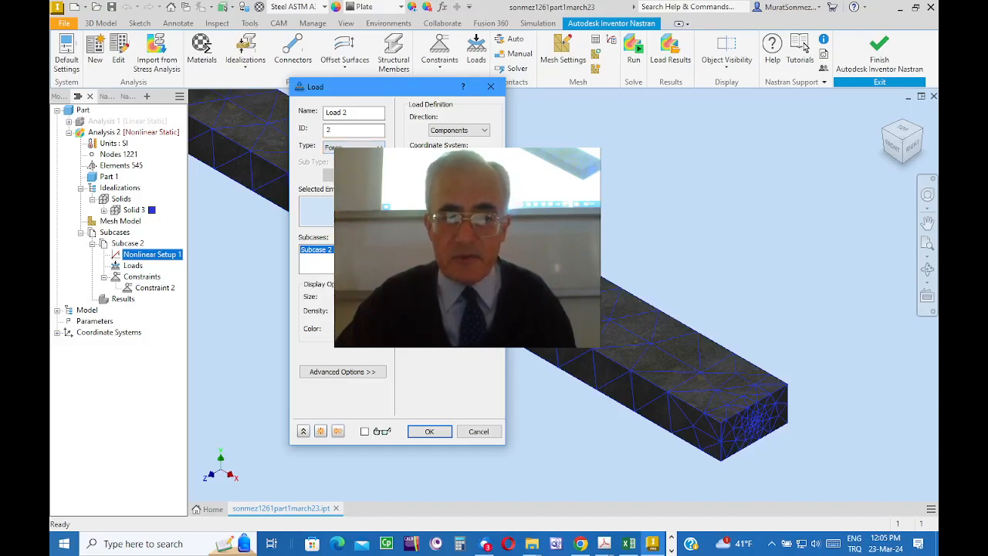
click(486, 131)
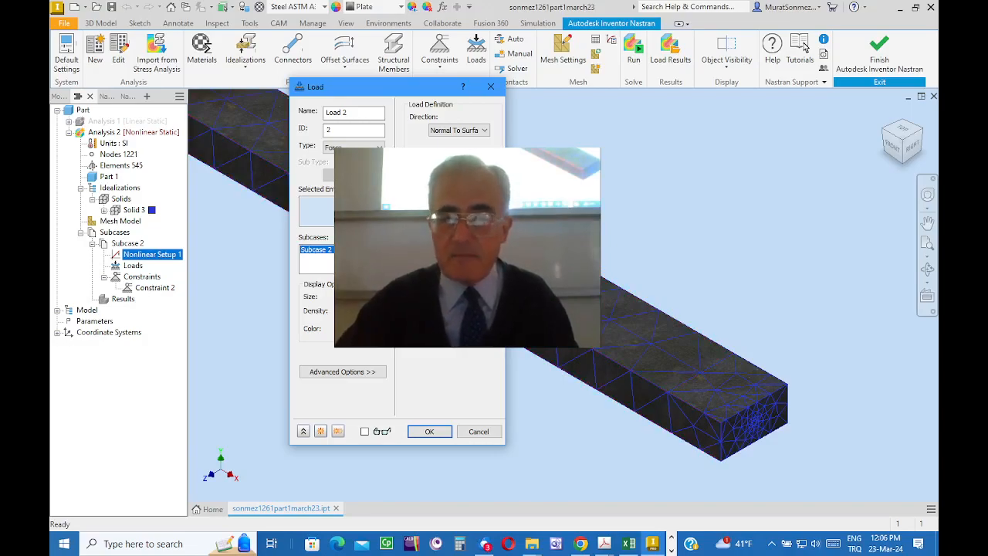
click(719, 388)
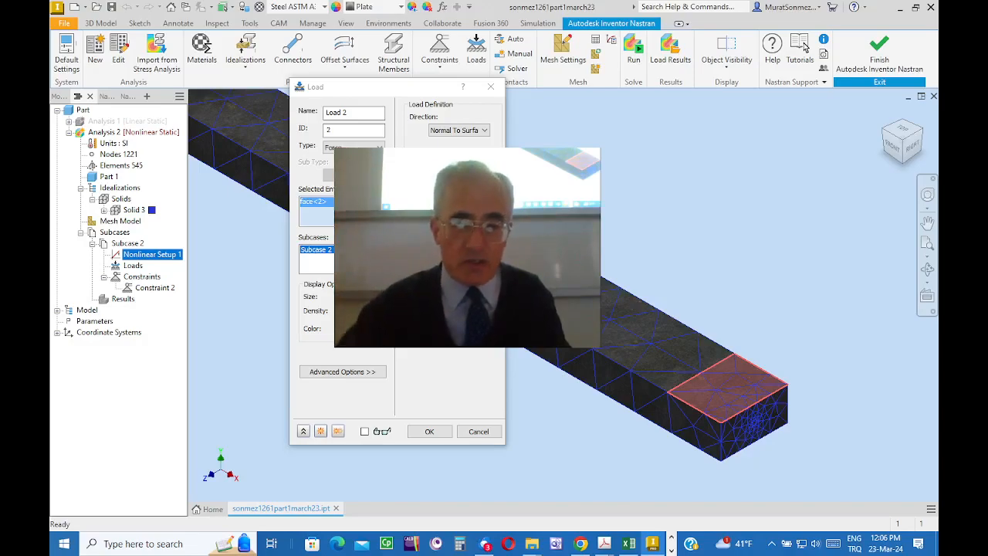
click(459, 164)
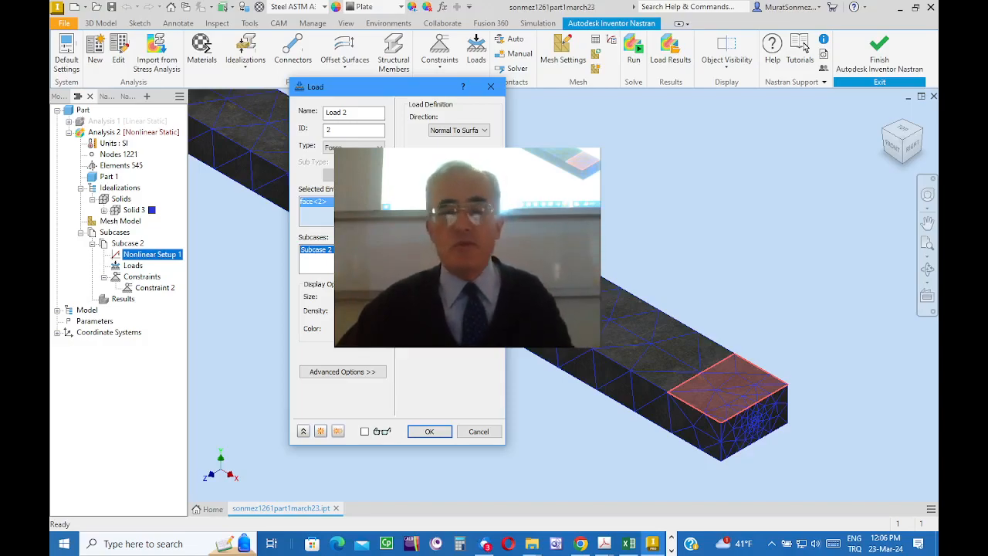
click(431, 432)
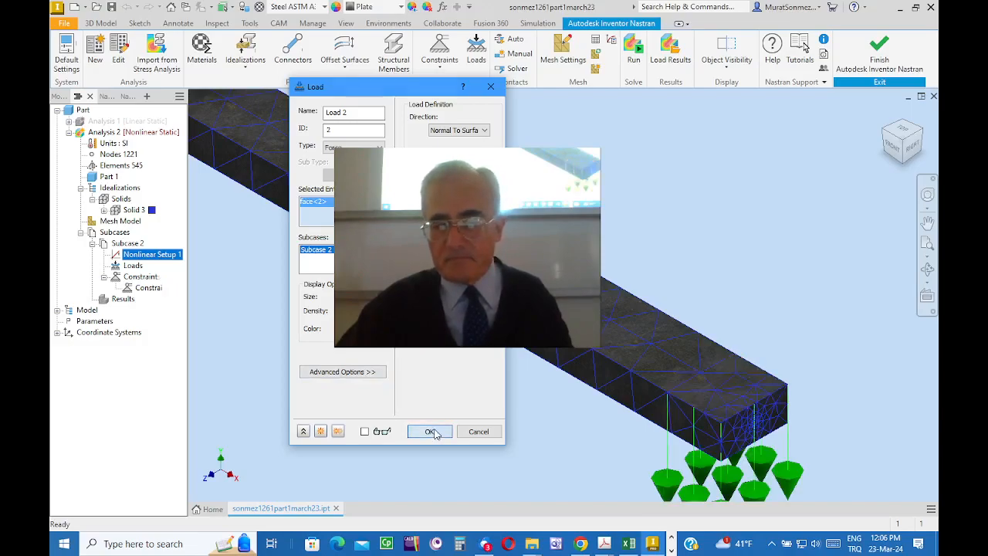
Step: Run the nonlinear static analysis of the bar with its current mesh, load and constraint
scroll(833, 396, up, 3)
middle_drag(833, 397, 671, 329)
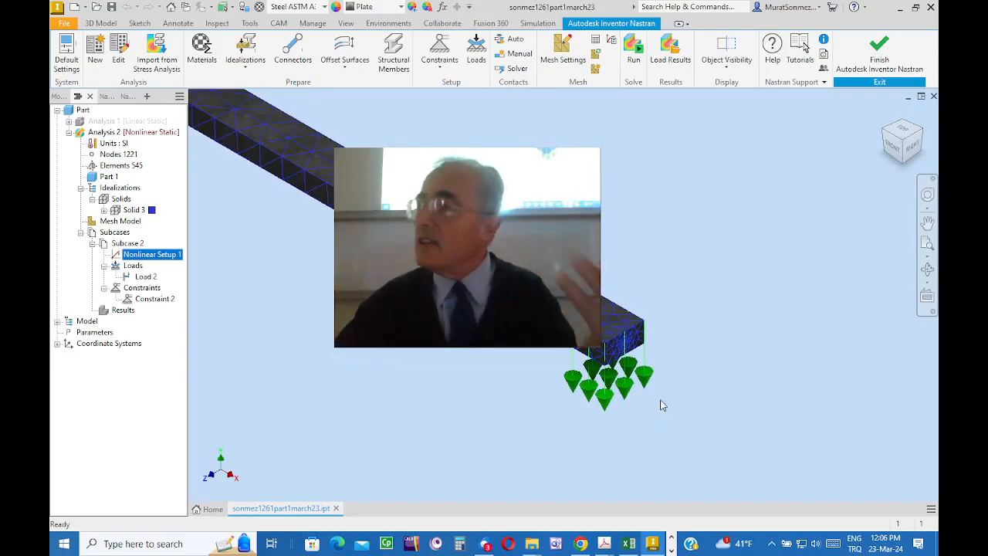
scroll(685, 281, up, 3)
middle_drag(681, 281, 695, 352)
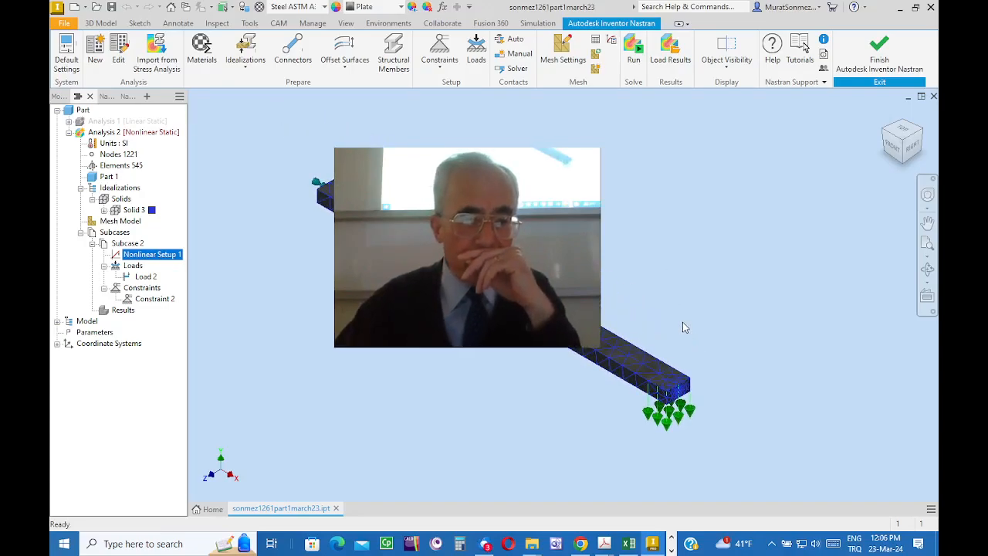
click(633, 44)
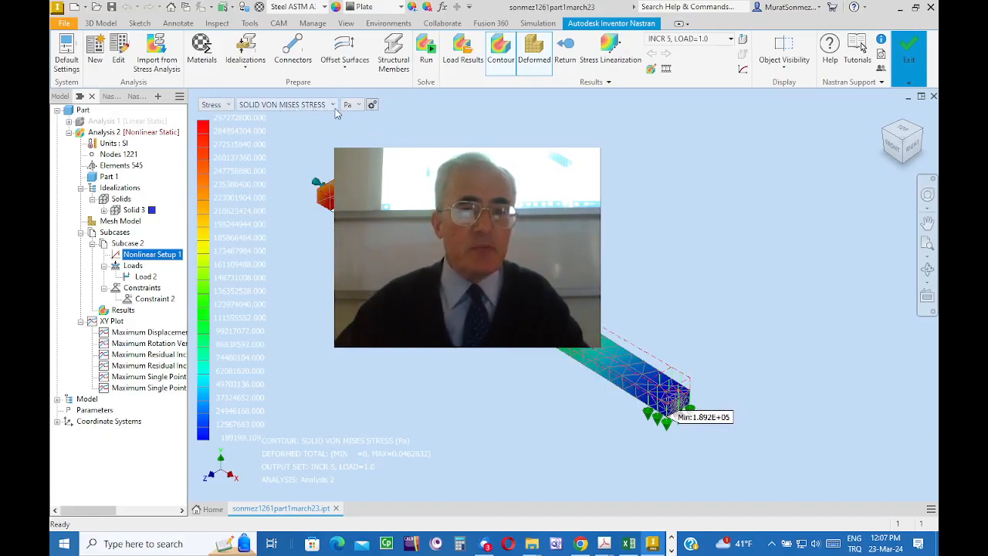
Step: Display the bar's solid von Mises stress contour in MPa, keeping Stress as the result type
click(359, 106)
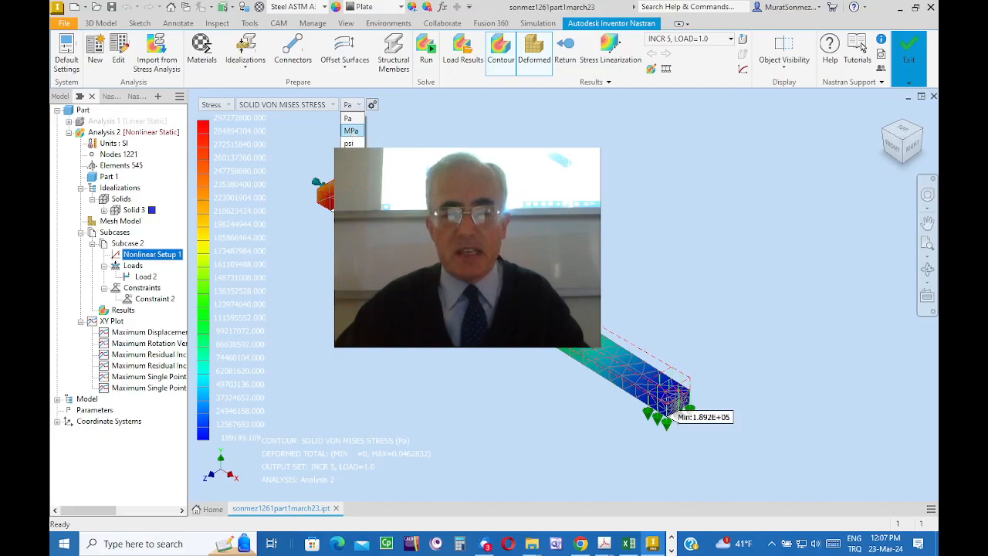
click(351, 132)
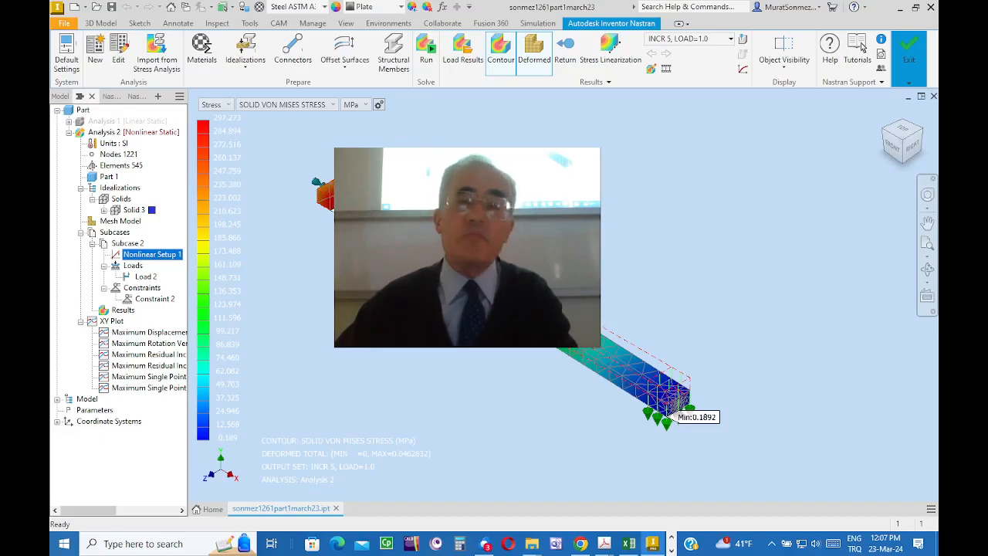
middle_drag(556, 197, 644, 214)
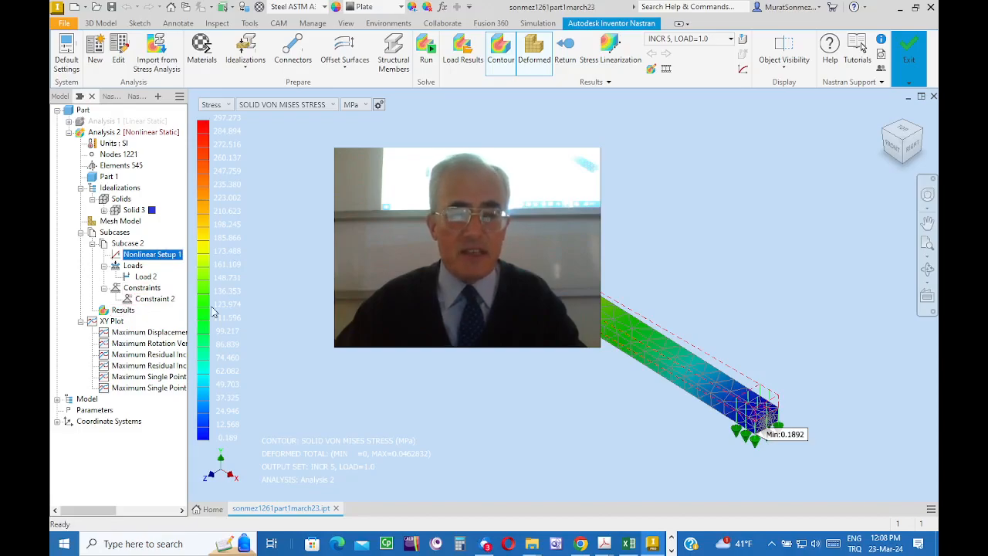
click(230, 105)
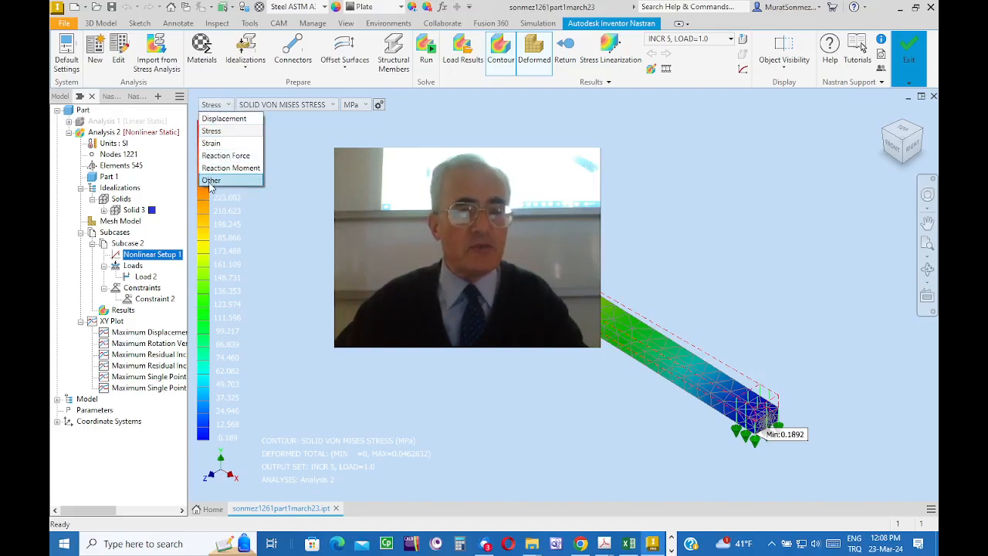
click(317, 150)
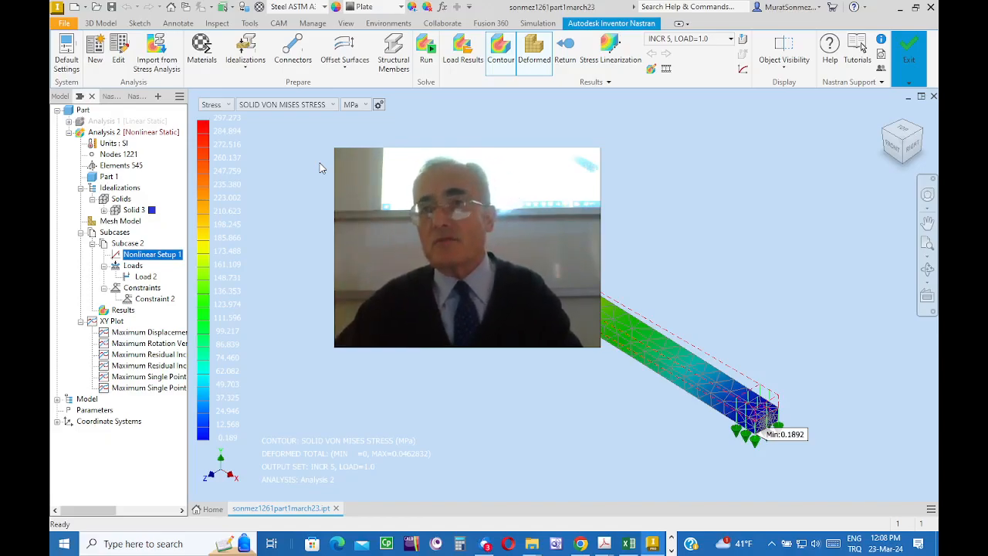
Step: Finish the Inventor Nastran environment and save the part file, dismissing the e-mail notification
mouse_move(917, 63)
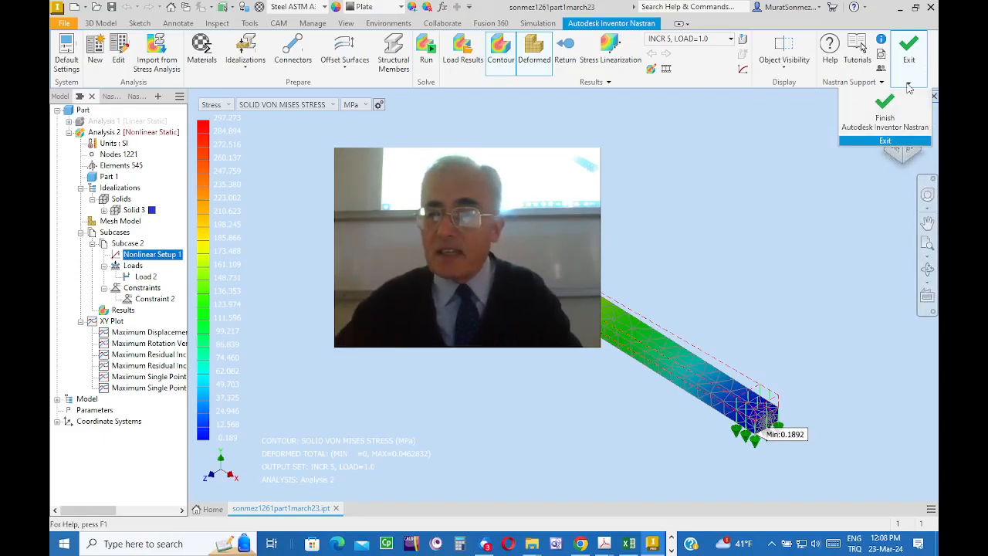
click(884, 118)
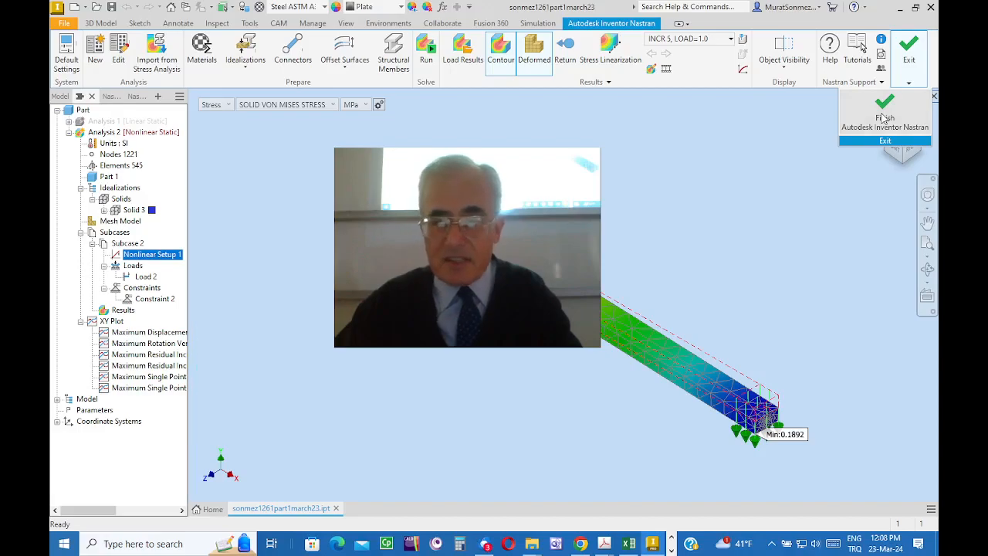
click(887, 142)
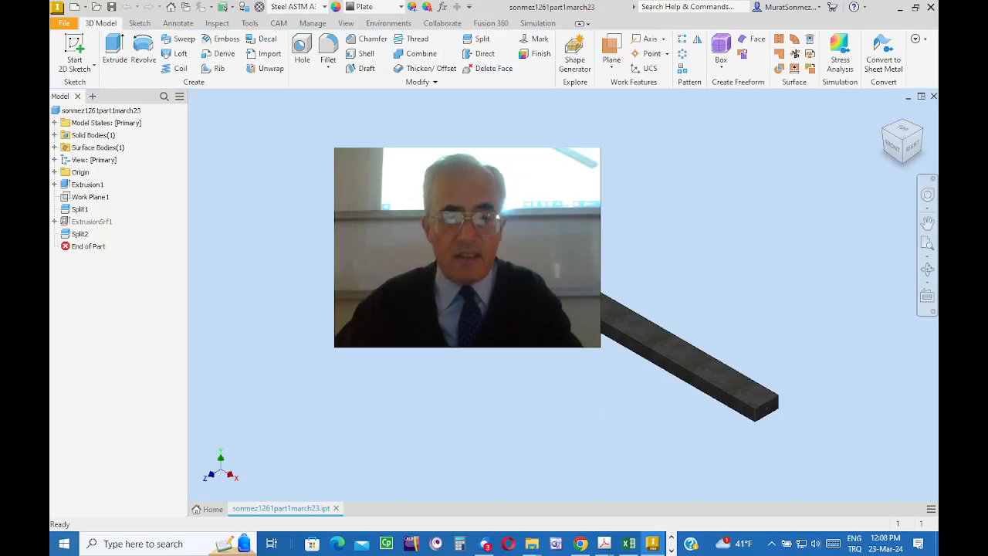
click(111, 8)
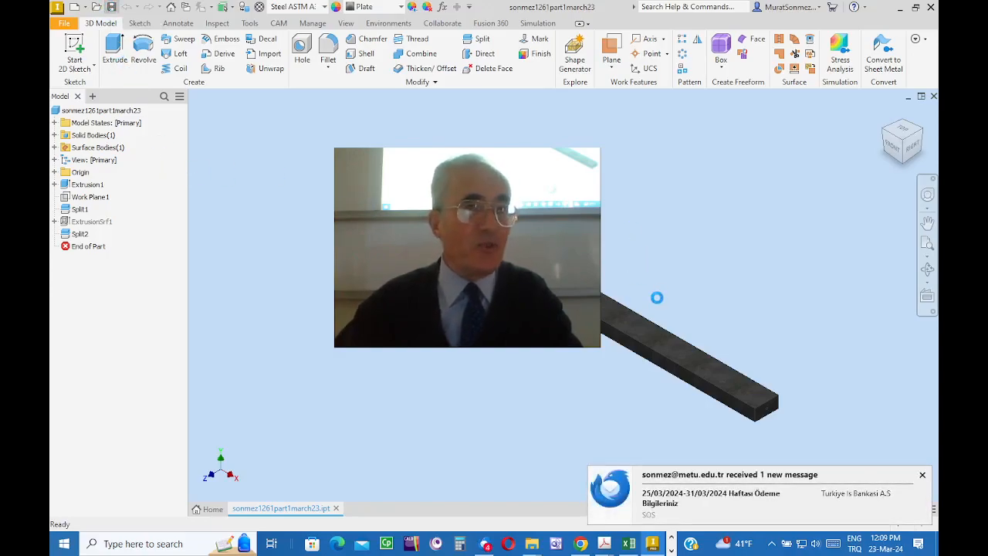
click(922, 475)
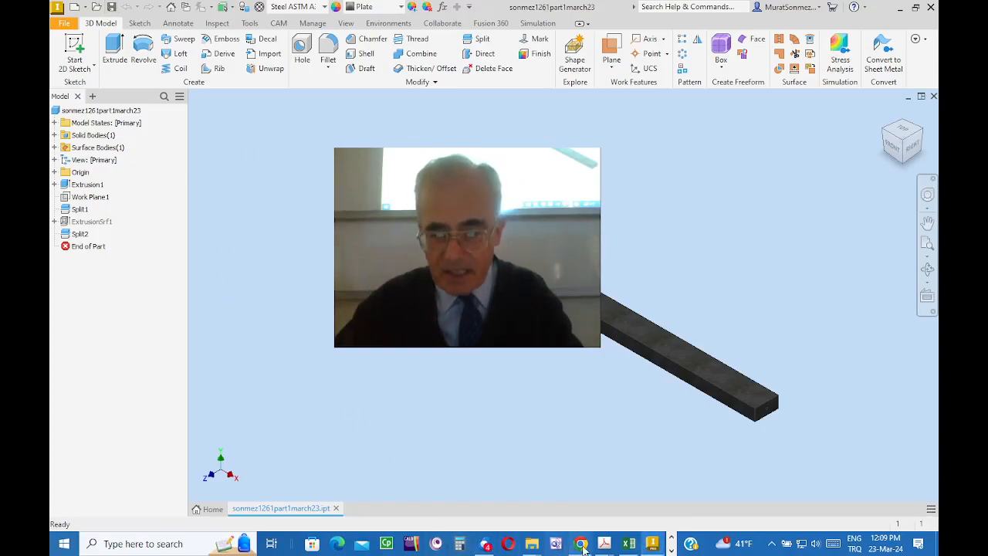
Step: Switch to File Explorer and open the AIP FEA folder of the March 23 part within the SAVTEK course folder
mouse_move(528, 548)
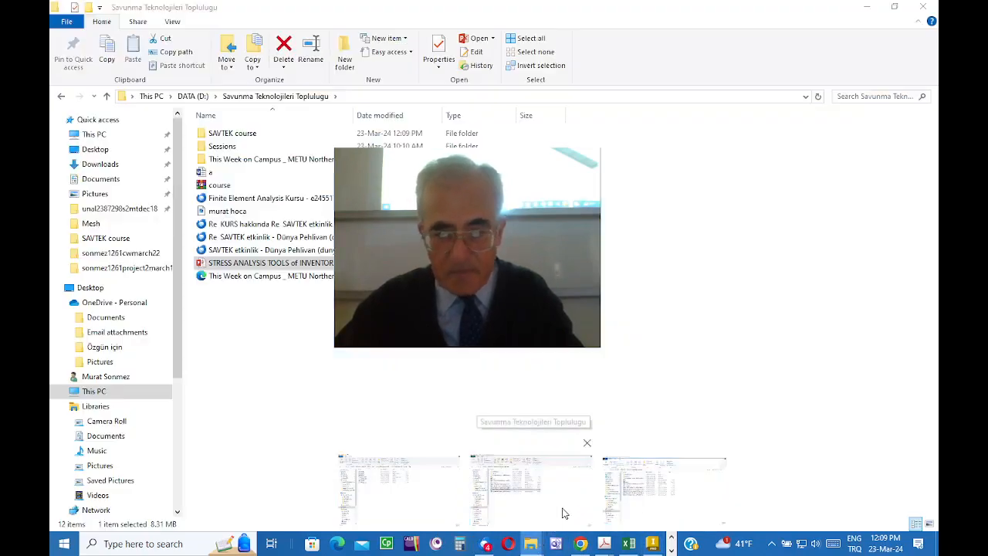
click(563, 512)
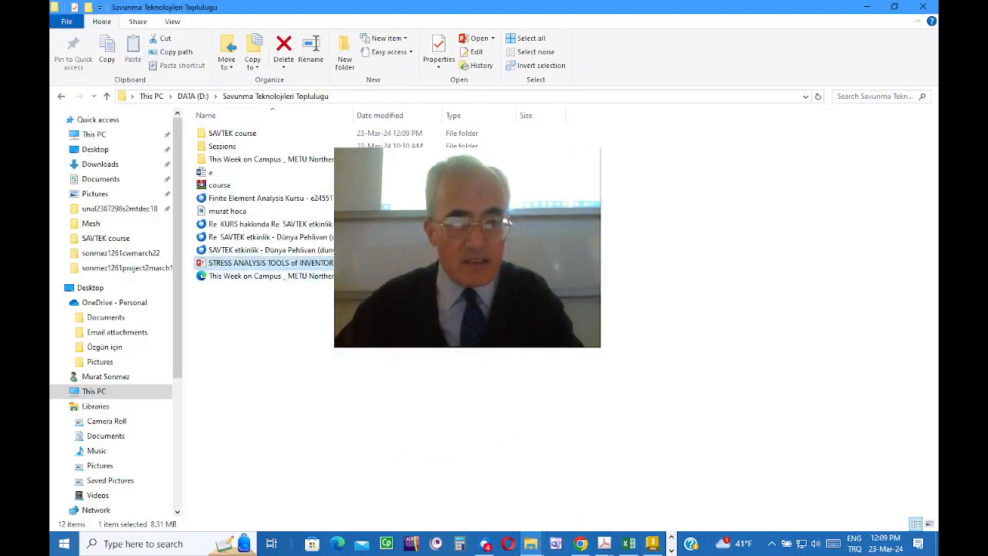
double_click(232, 133)
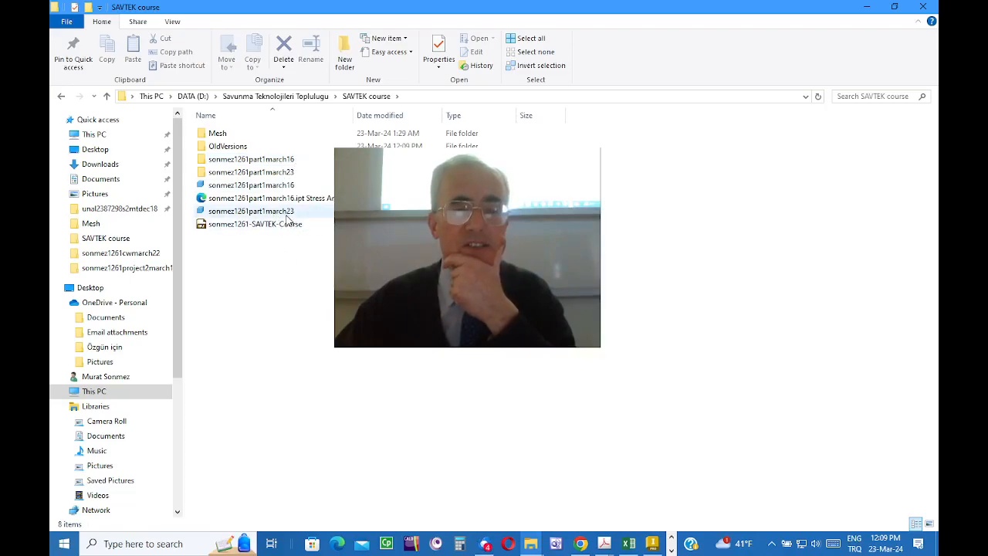
double_click(272, 176)
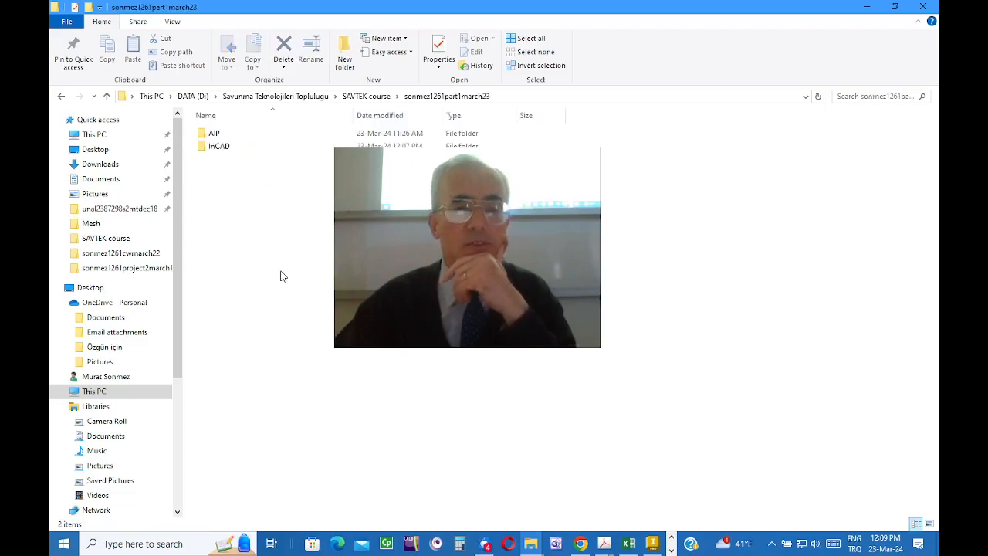
double_click(229, 135)
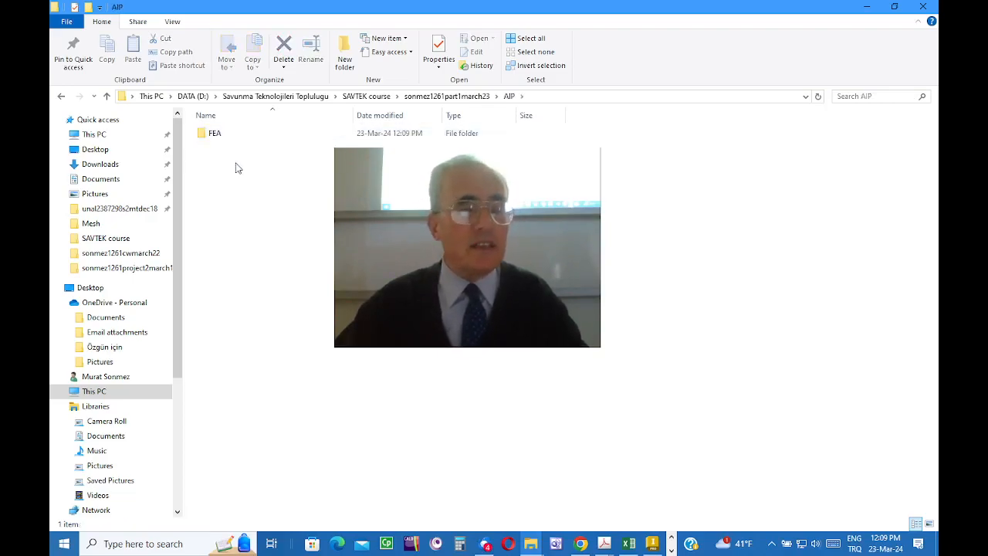
double_click(229, 139)
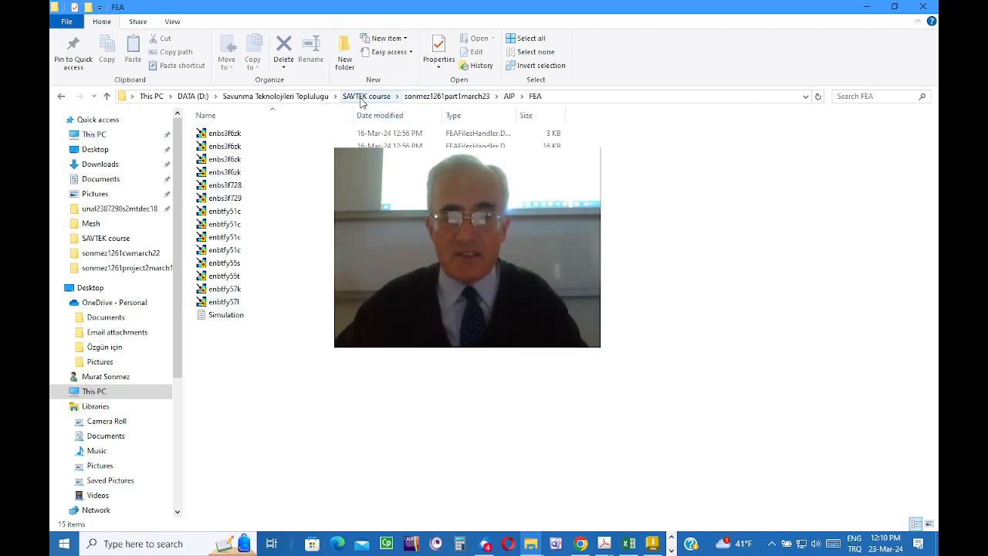
Step: Go back to the March 23 part's folder and open the FEA folder inside InCAD
click(444, 96)
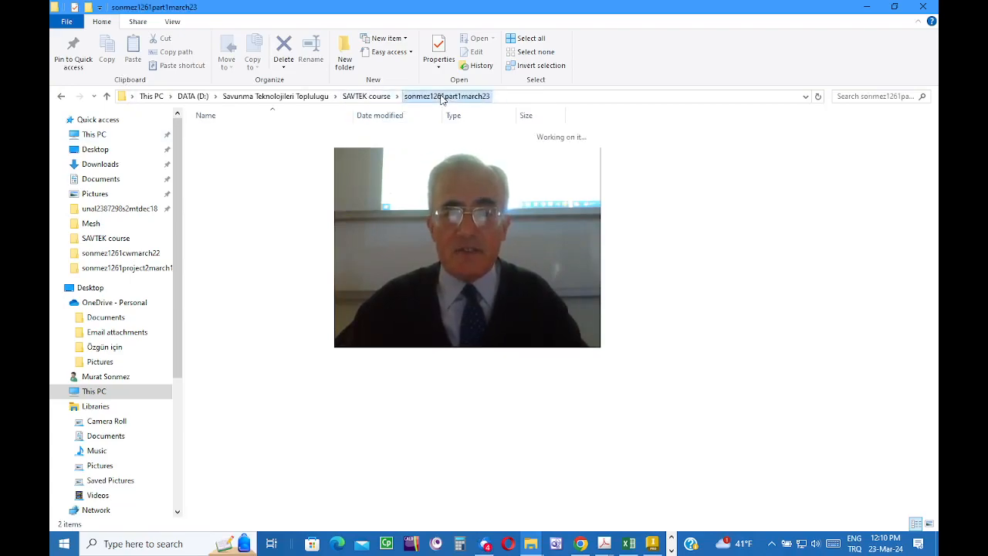
double_click(217, 148)
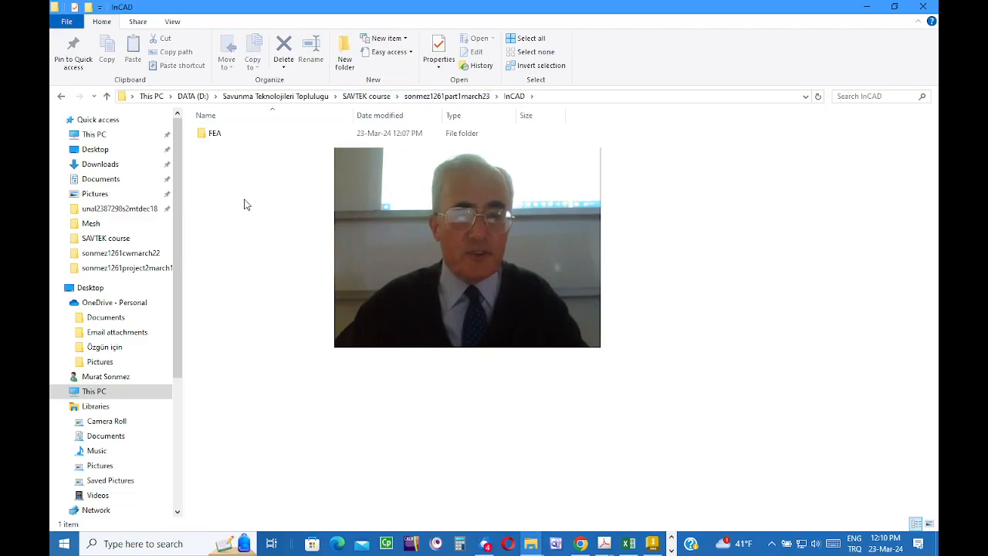
double_click(212, 133)
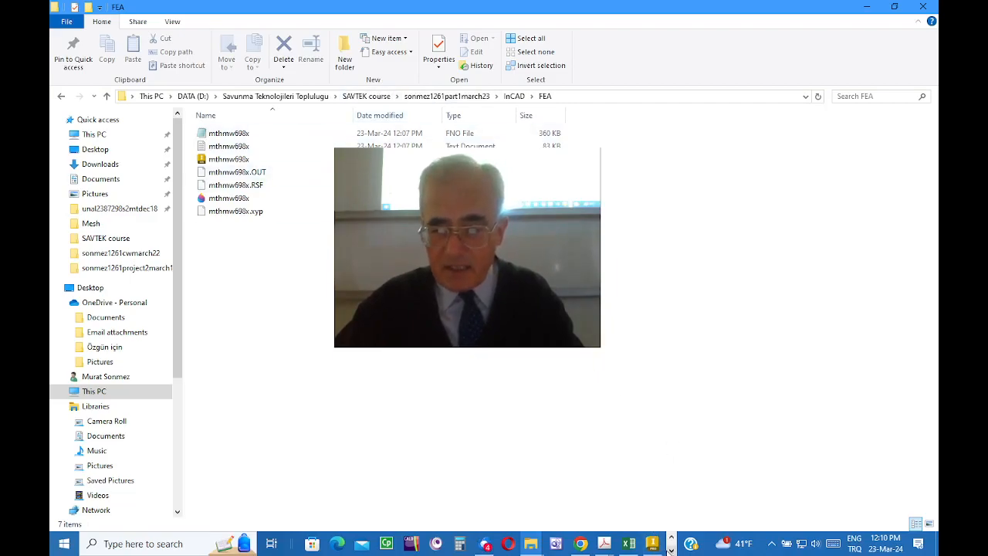
Step: Switch to OBS and hide the Display Capture source in Scene 2
click(671, 549)
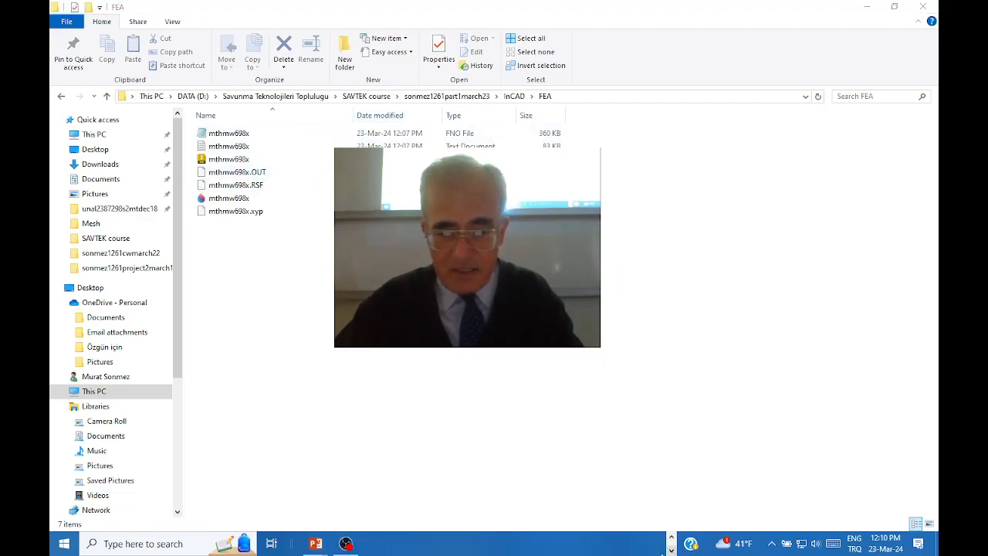
click(346, 543)
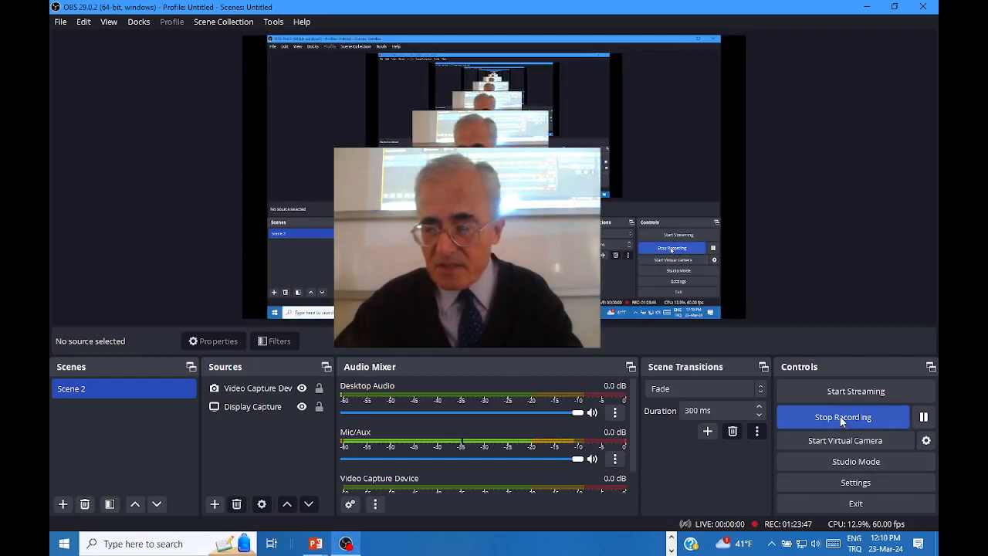
click(302, 406)
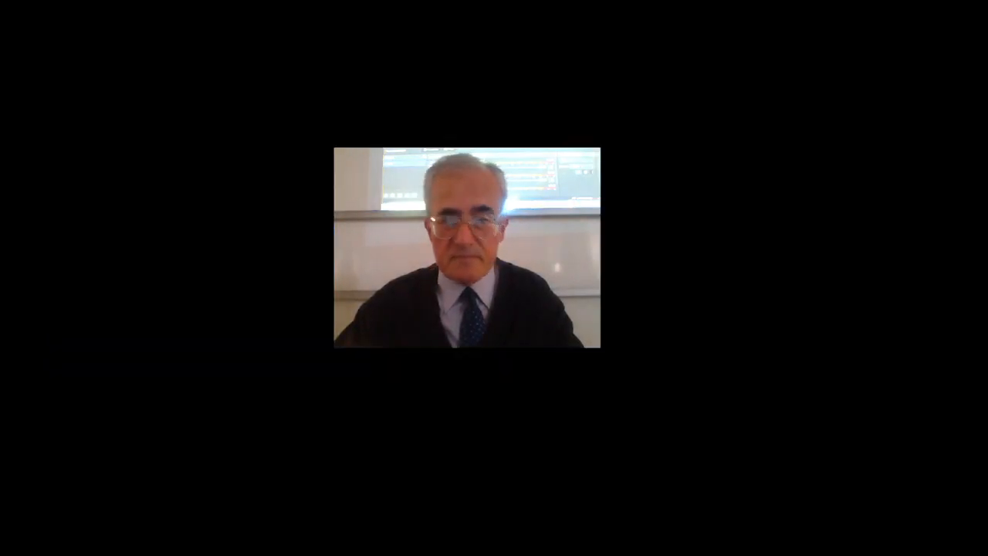